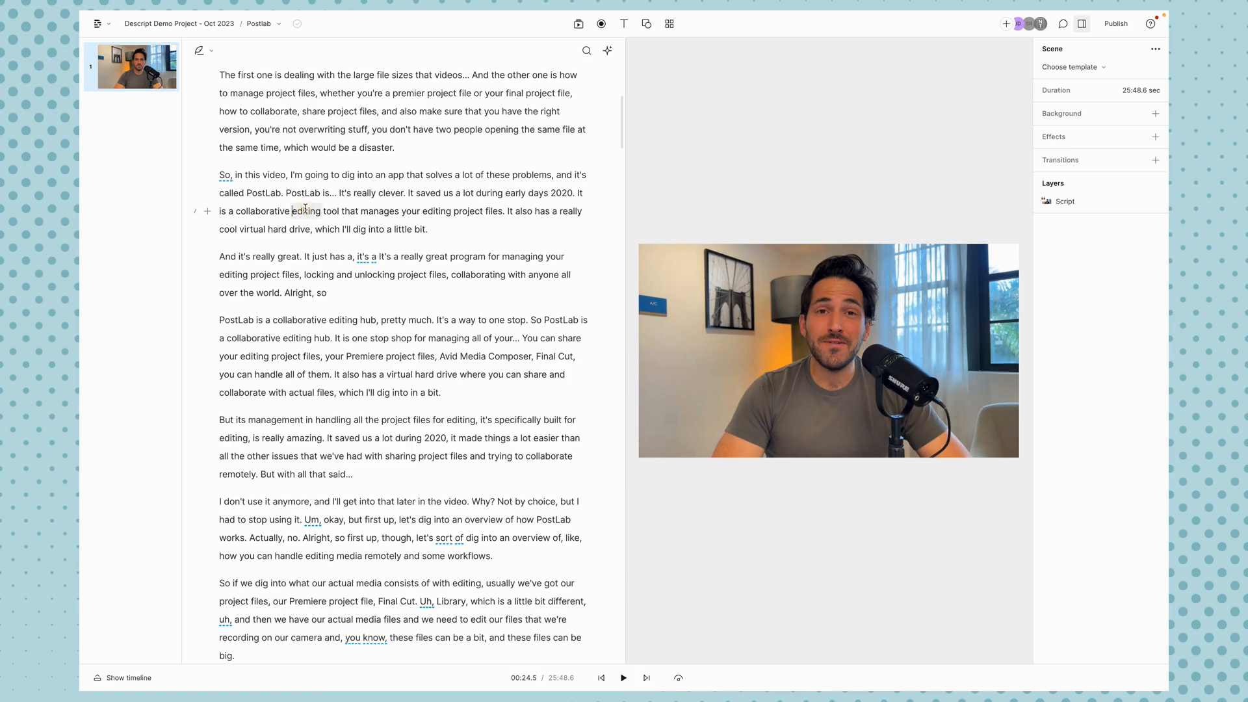
# Split the script into new scenes before "So, in this video" and before "And it's really great".
pyautogui.click(346, 189)
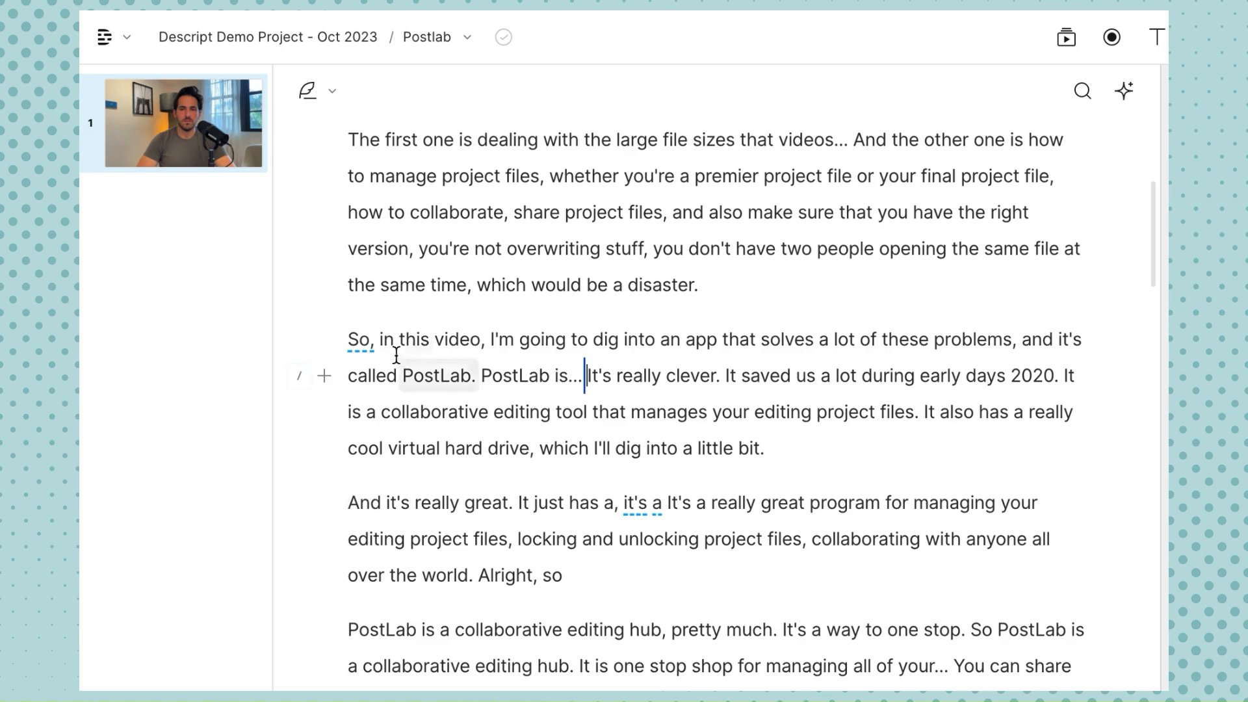
pyautogui.click(219, 174)
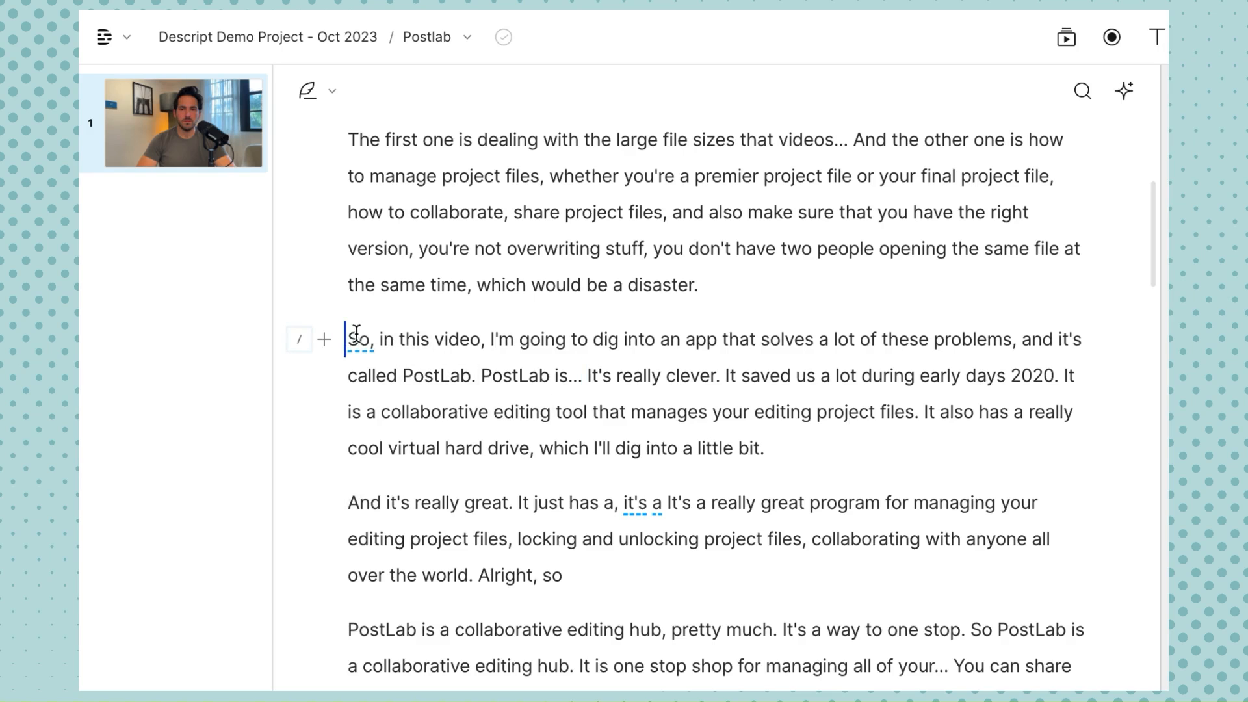
pyautogui.write('/')
pyautogui.click(350, 505)
pyautogui.write('/')
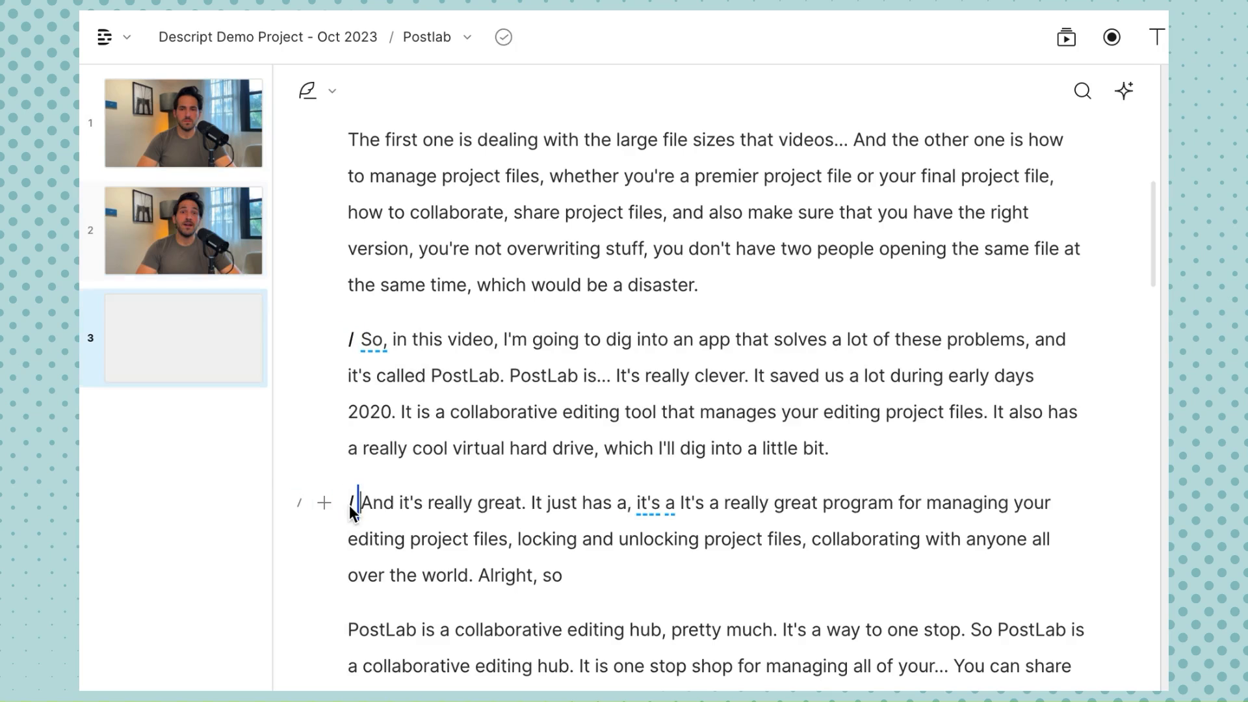
# Add a scene boundary in the second scene's script just before "It saved us a lot".
pyautogui.click(411, 340)
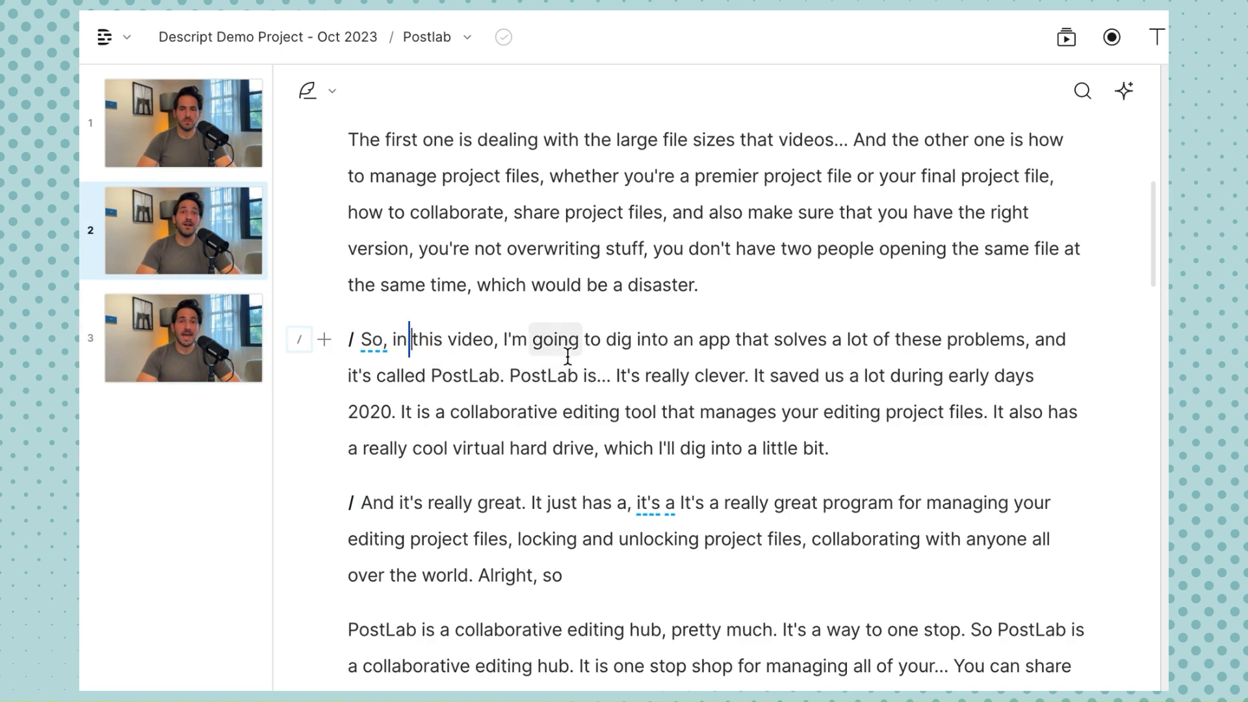
pyautogui.click(752, 375)
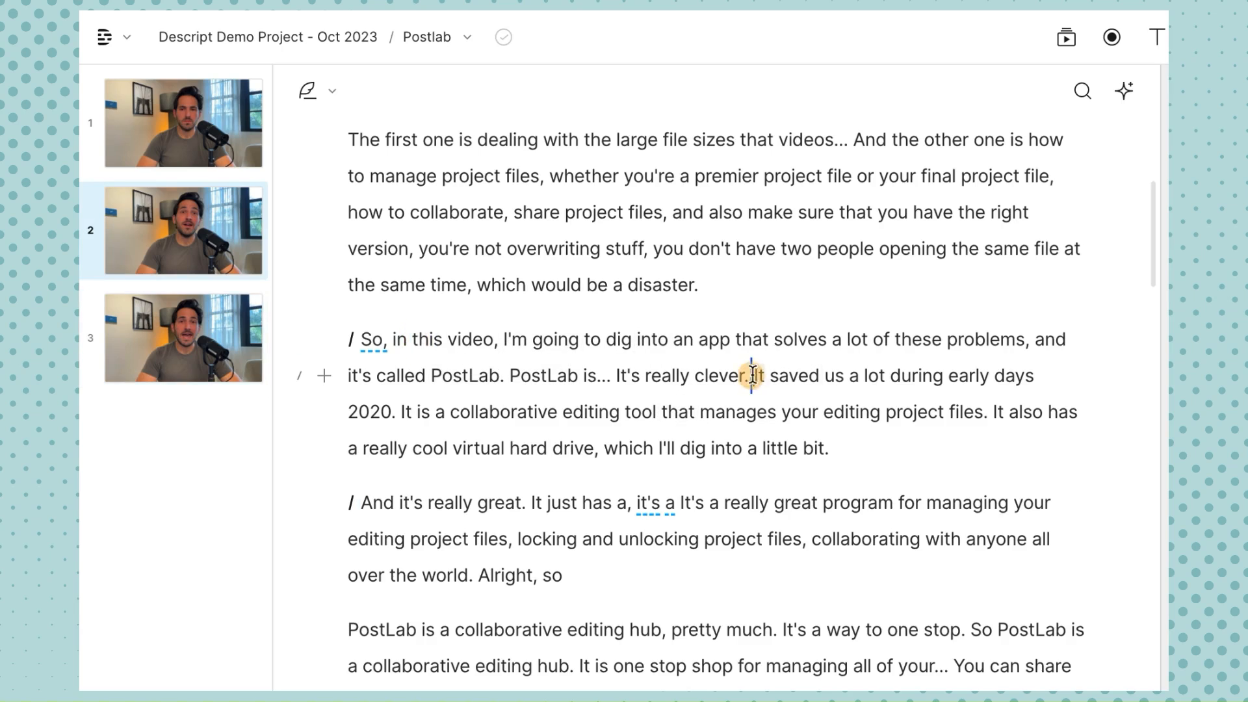
pyautogui.write('/')
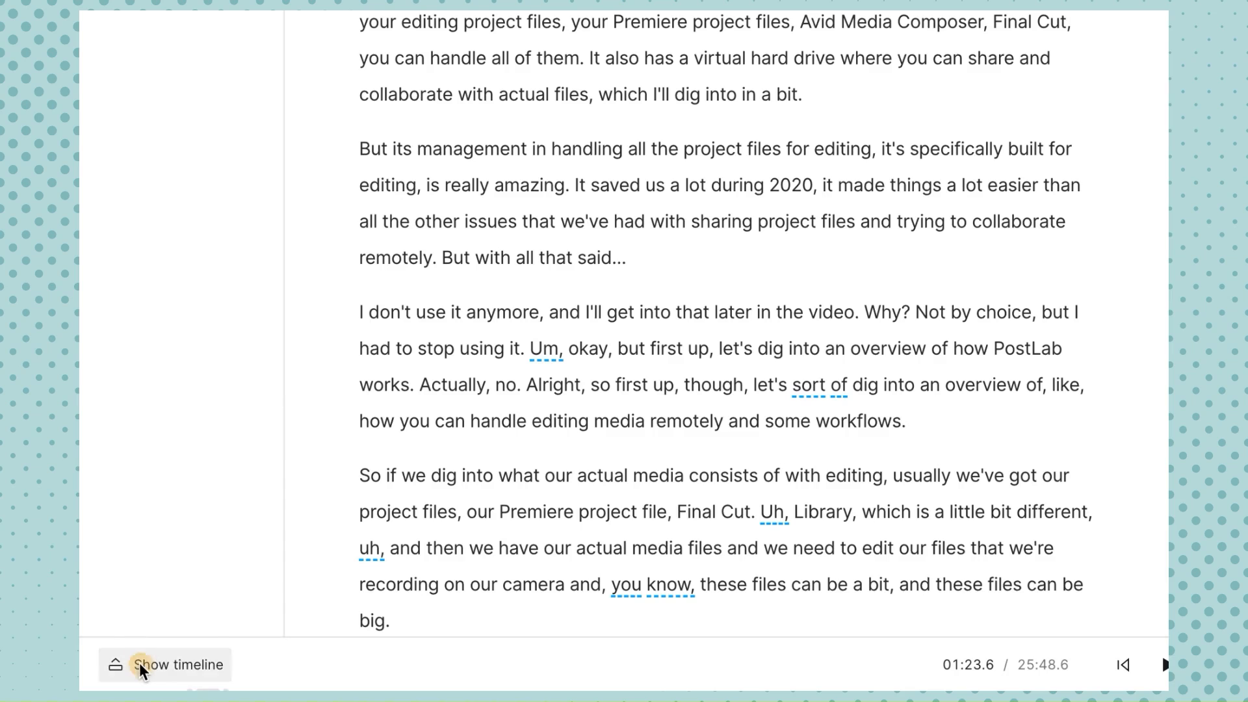
# Show the timeline and enlarge its height.
pyautogui.click(139, 664)
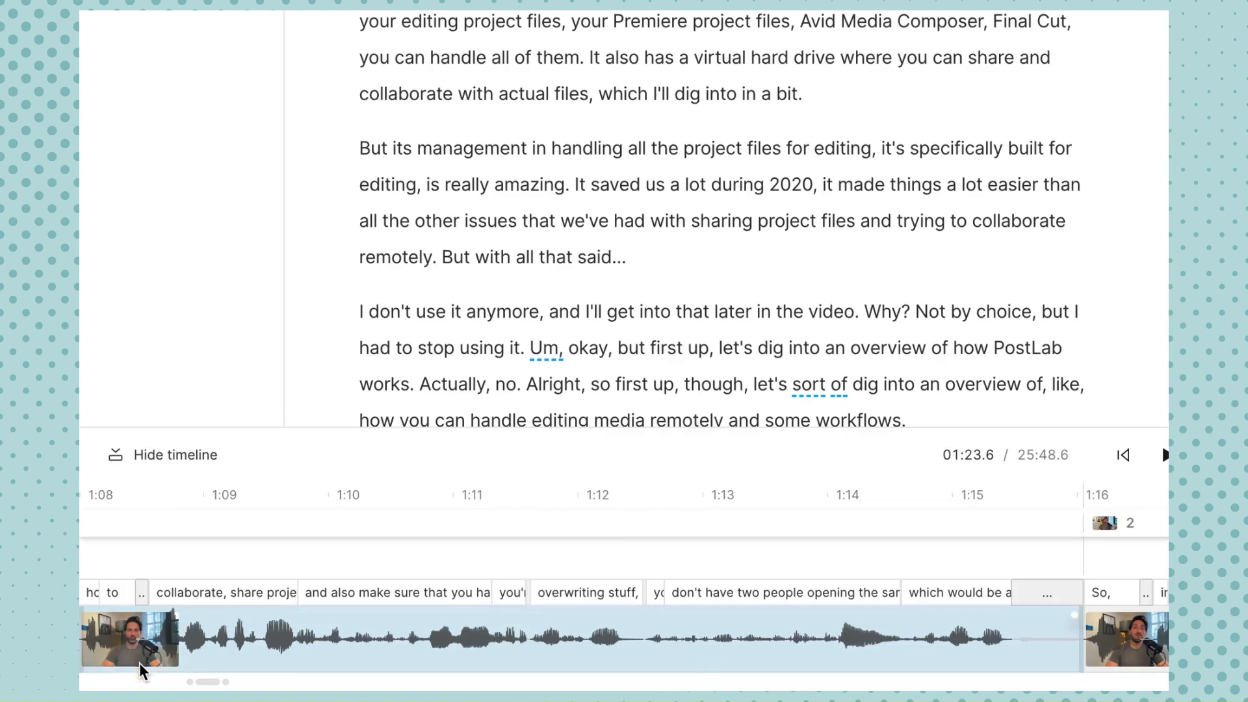
pyautogui.moveTo(535, 413); pyautogui.dragTo(541, 335)
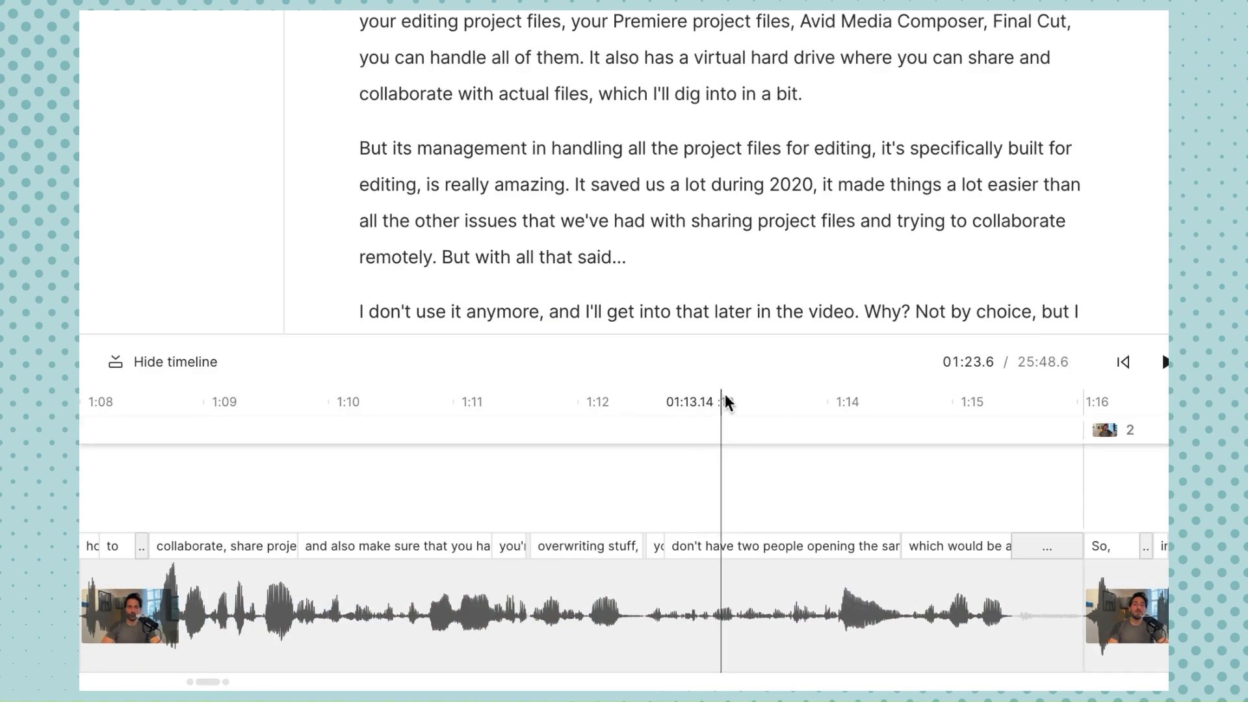
pyautogui.moveTo(925, 334); pyautogui.dragTo(926, 319)
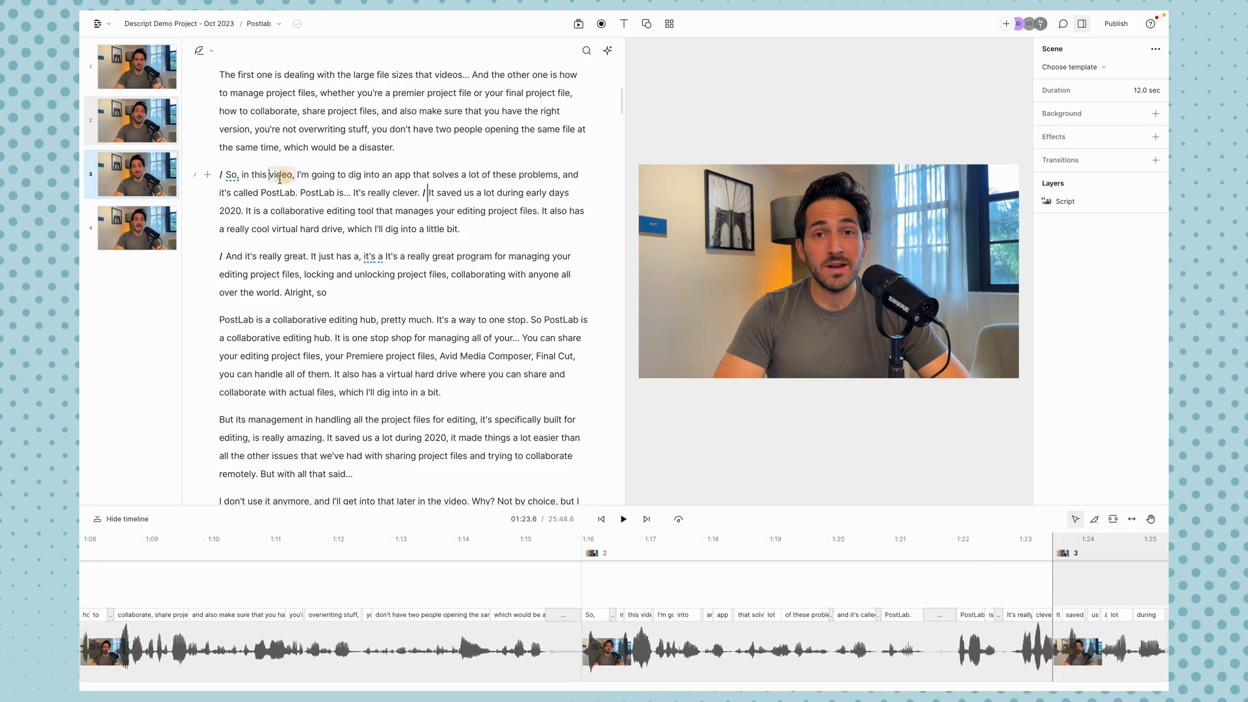
# Add a Title text layer reading "Postlab" to the scene that starts with "So, in this video".
pyautogui.click(281, 179)
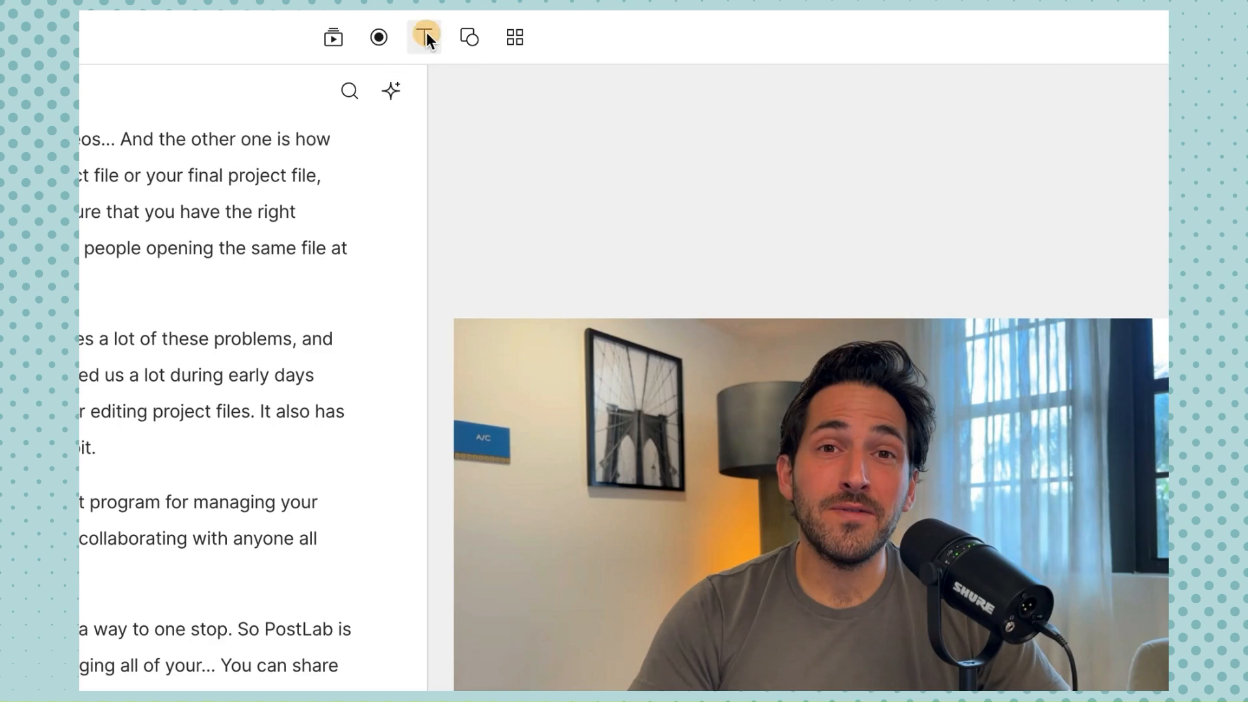
pyautogui.click(427, 36)
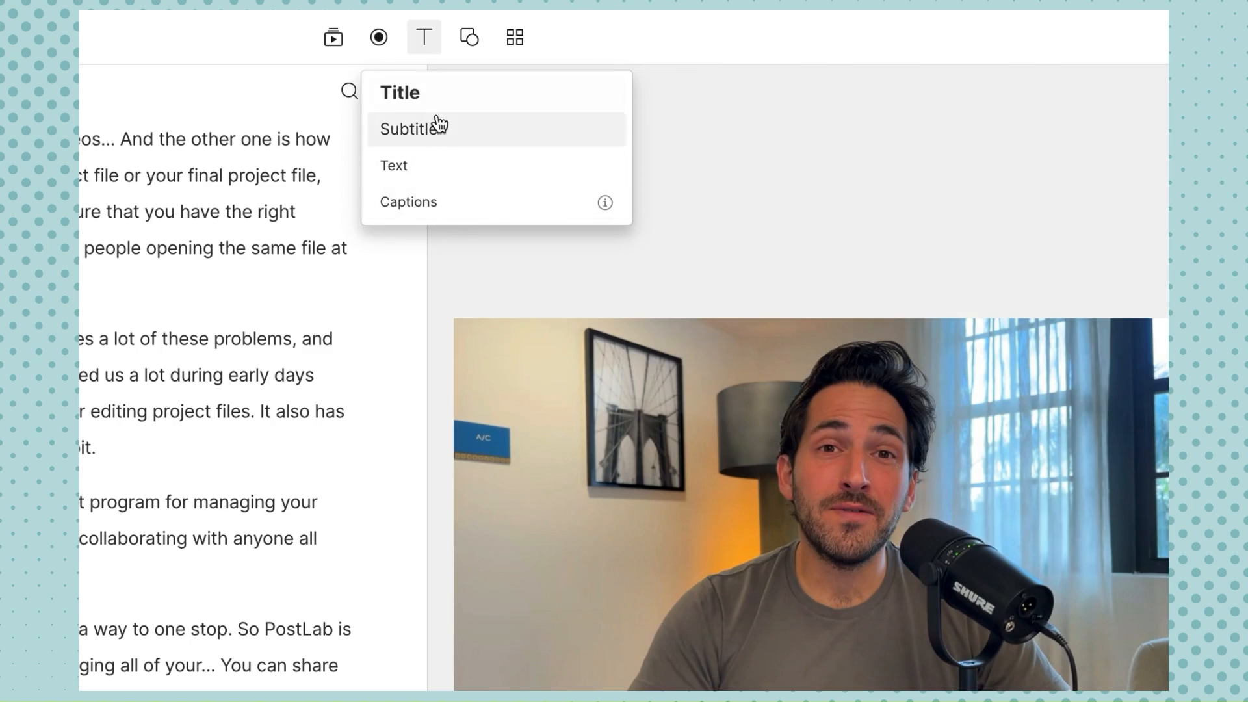
pyautogui.click(420, 94)
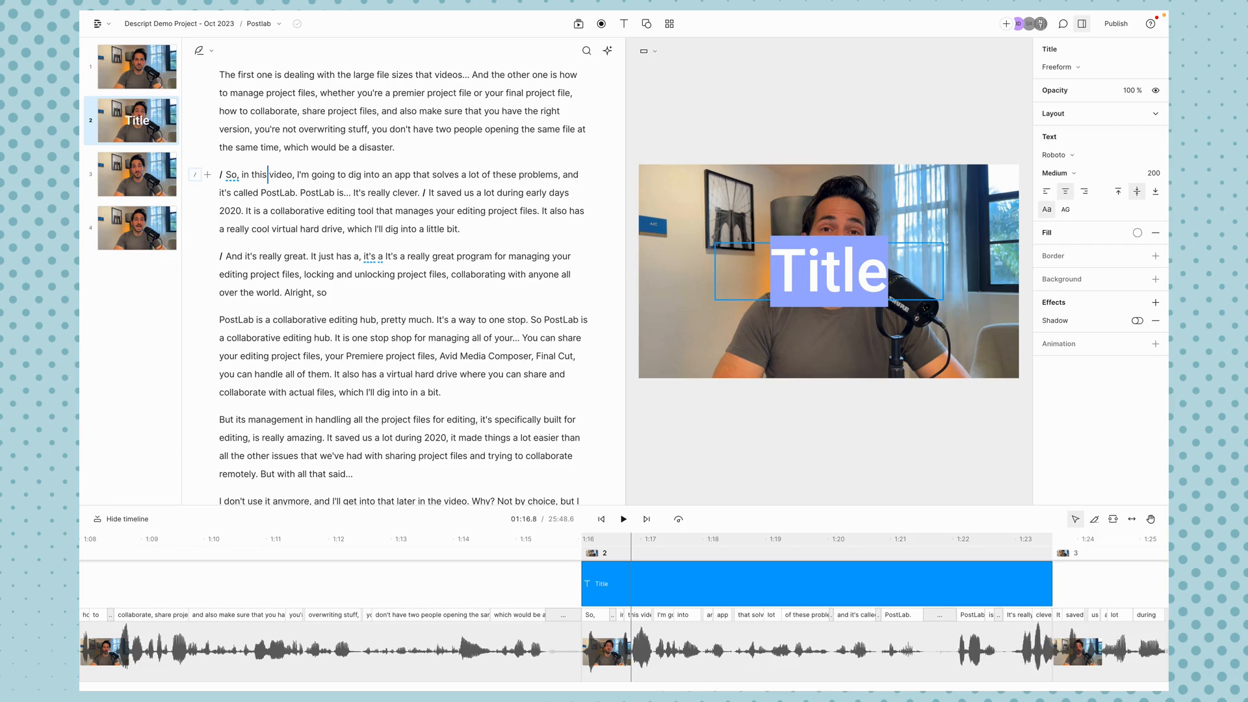
pyautogui.write('Postlab')
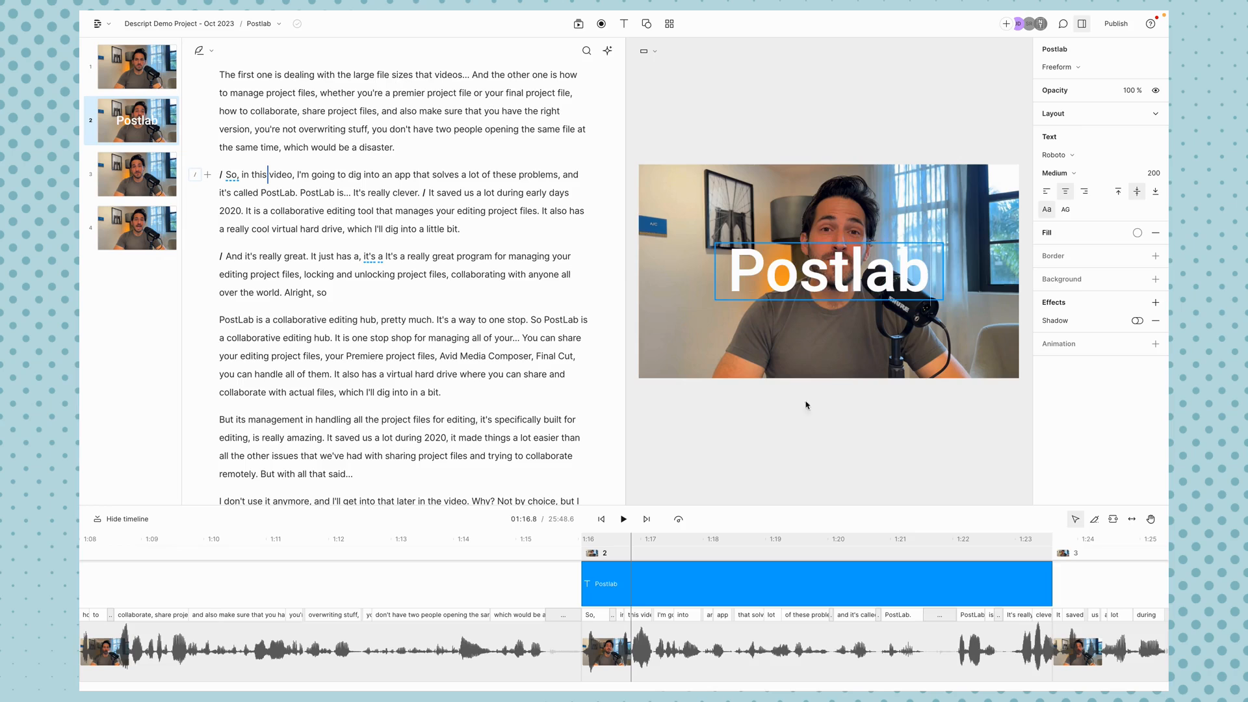
pyautogui.click(805, 421)
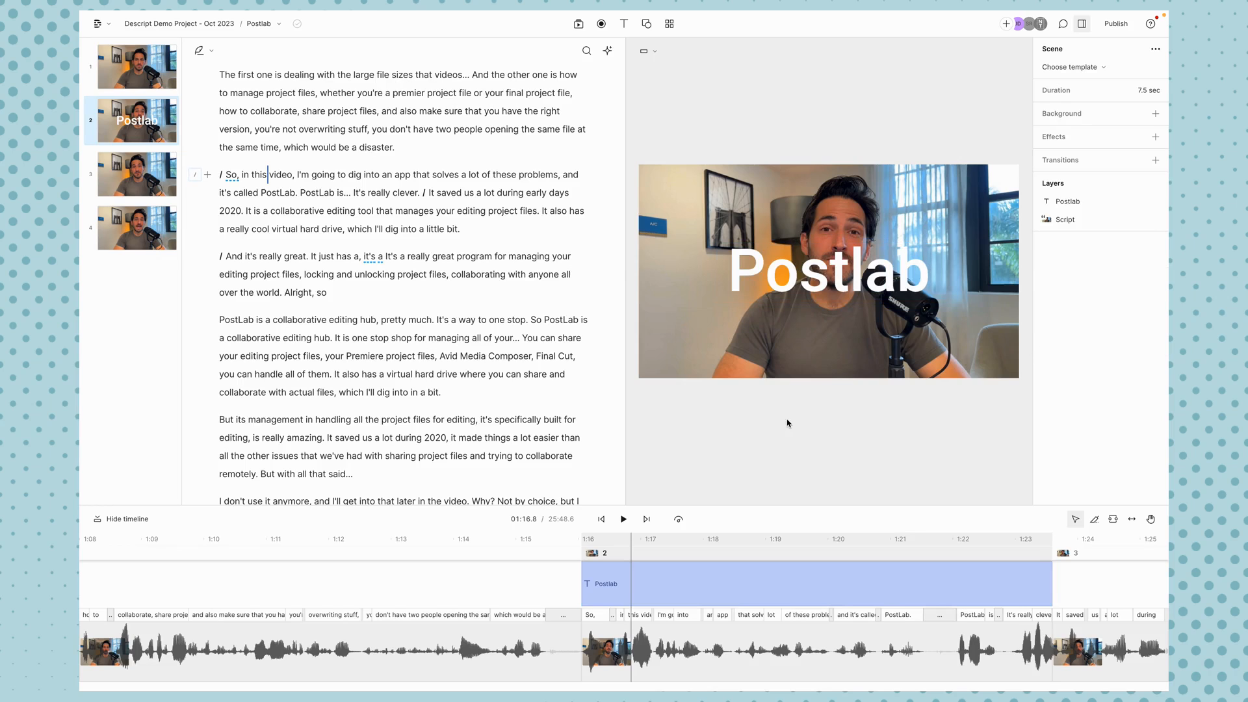
# Examine scene 2's Postlab title clip and its script clip in the timeline.
pyautogui.click(843, 274)
pyautogui.click(758, 587)
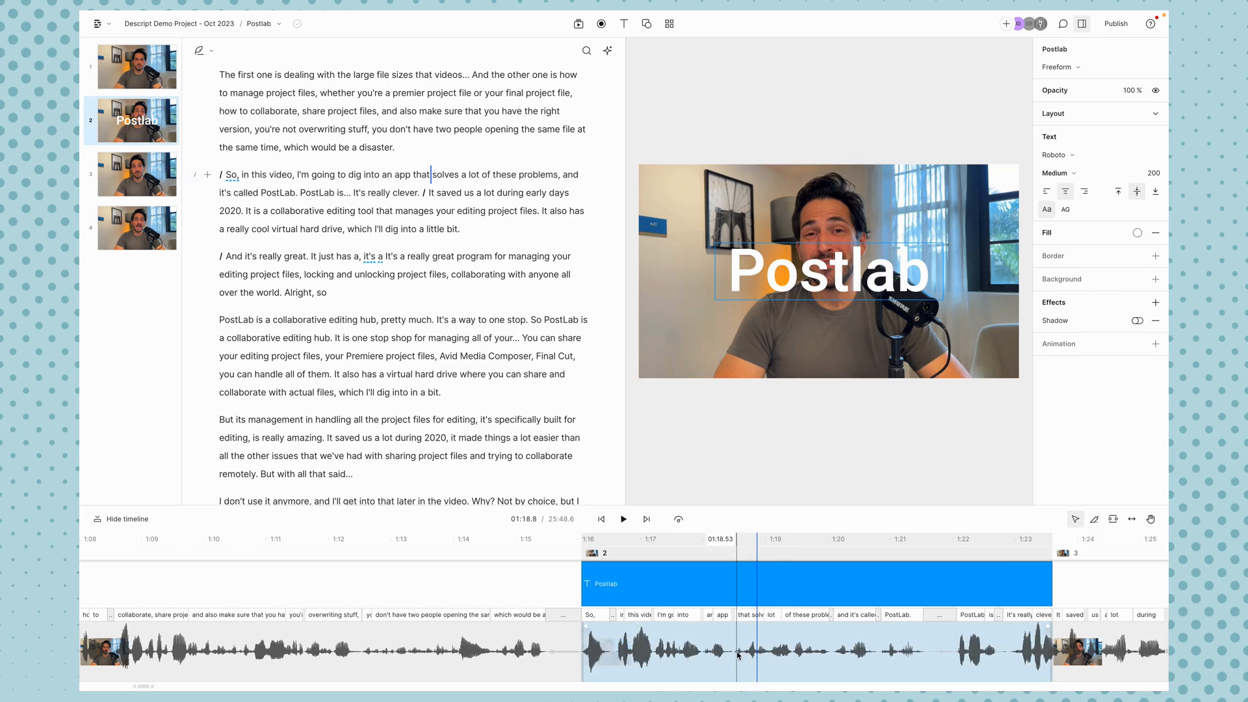
pyautogui.click(739, 653)
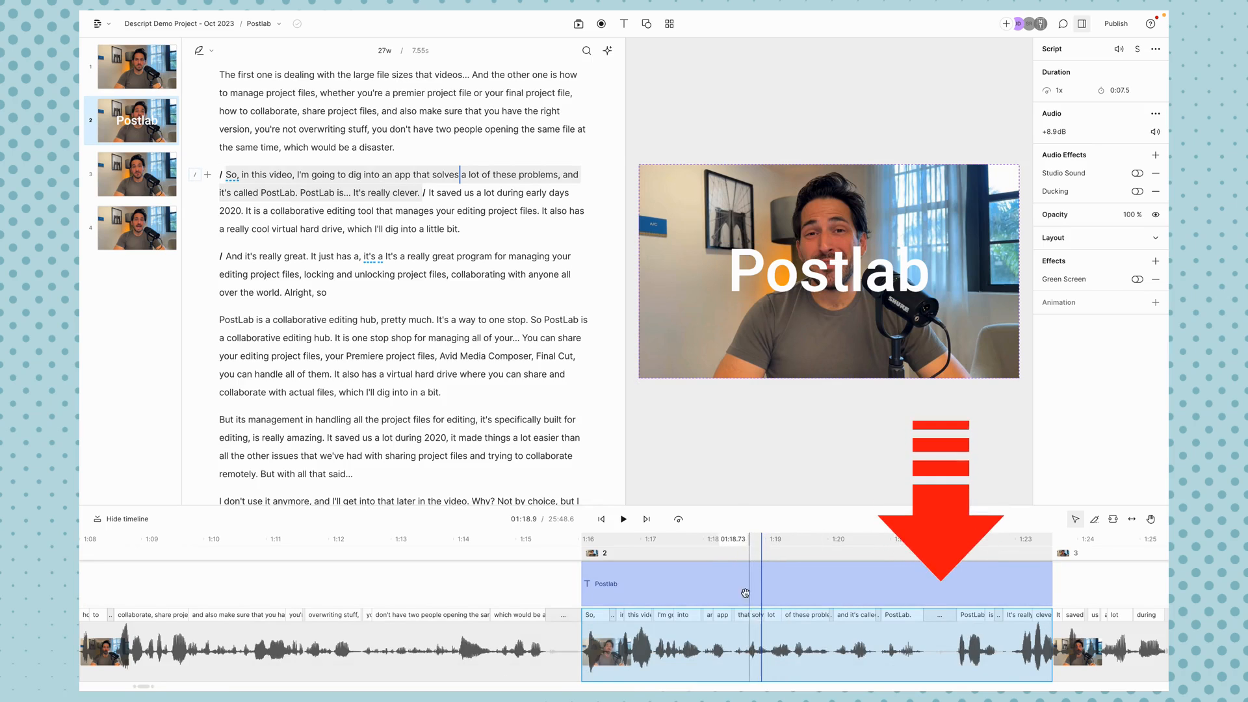
pyautogui.click(720, 470)
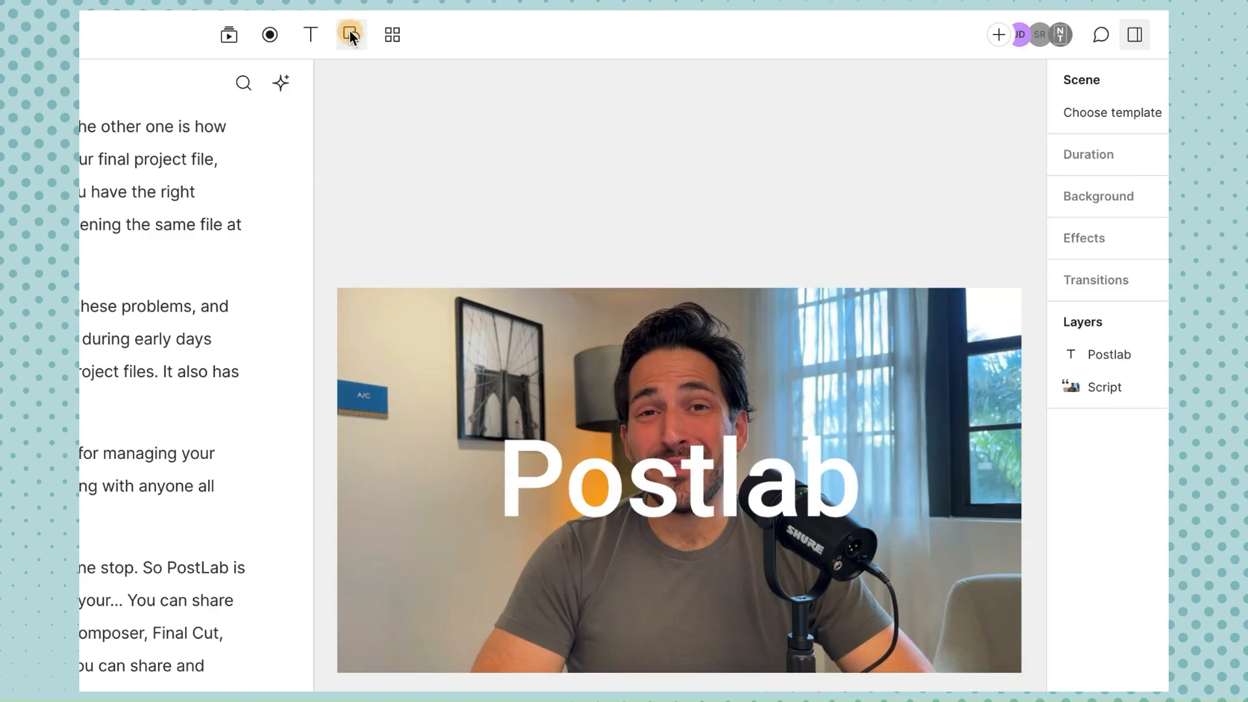
# Add a rectangle shape to scene 2 and fill it with red.
pyautogui.click(349, 34)
pyautogui.click(366, 92)
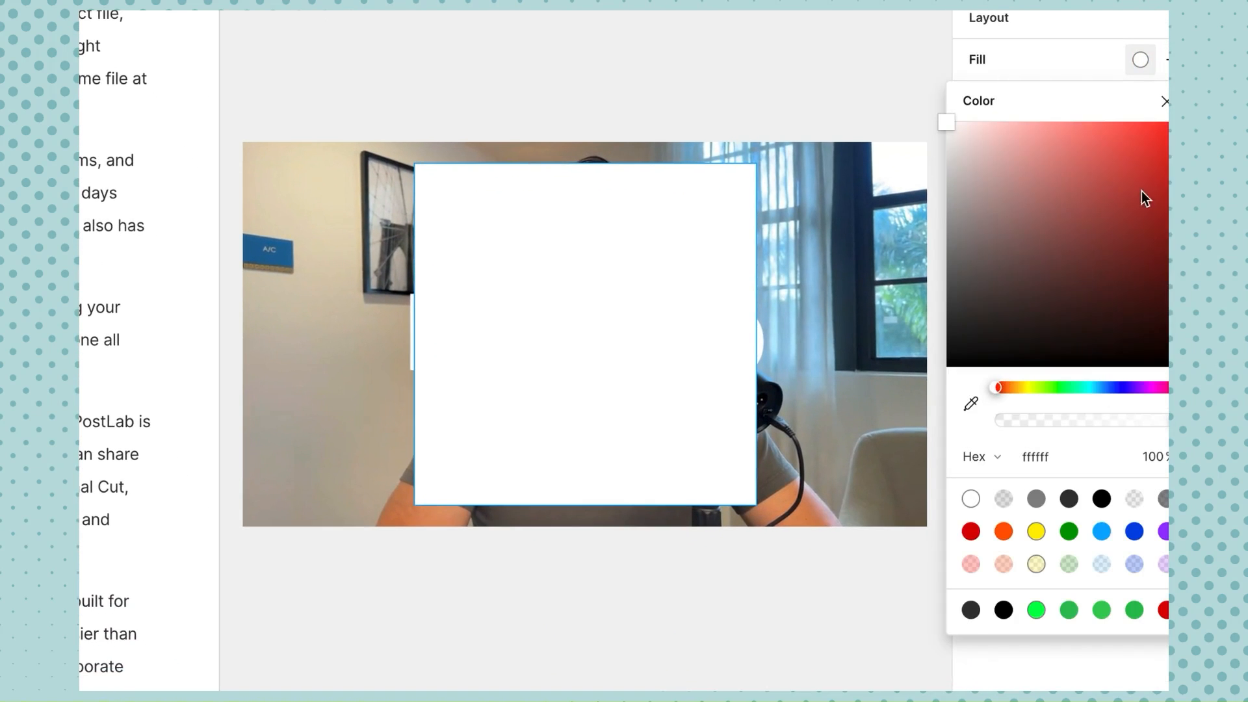
pyautogui.click(1159, 169)
pyautogui.click(622, 234)
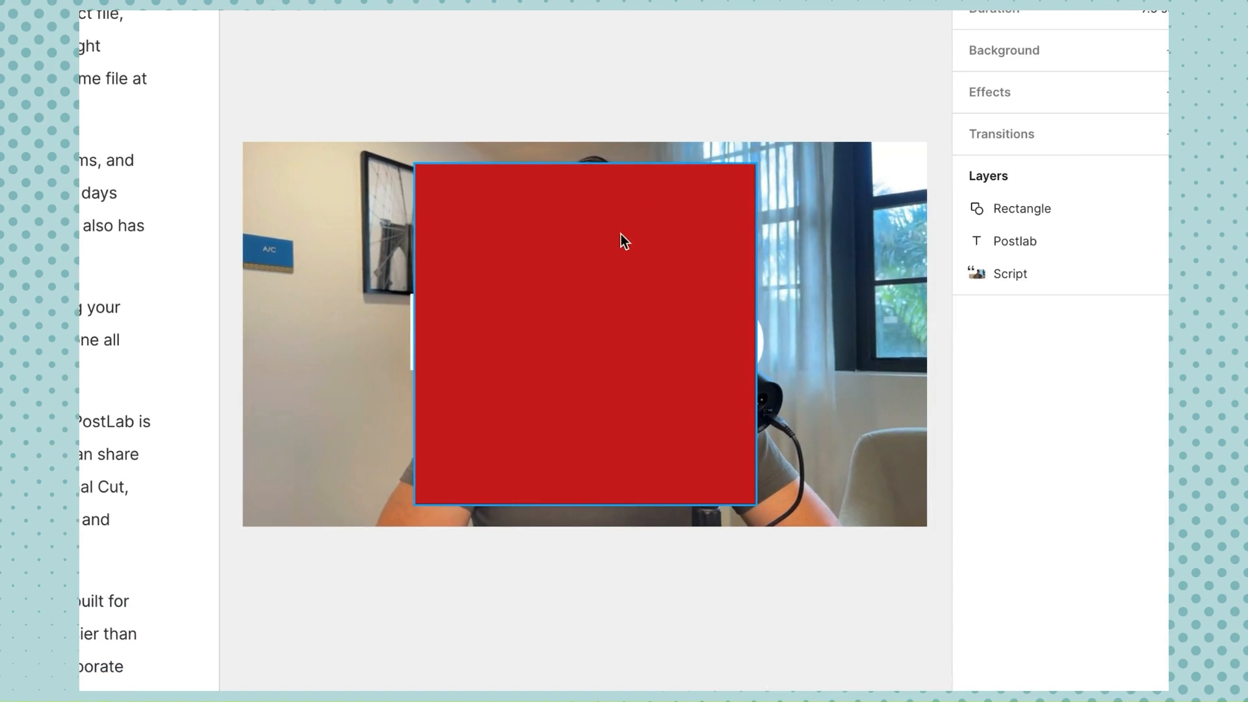
pyautogui.click(435, 538)
# Examine how the Rectangle and Postlab layers are stacked in scene 2's timeline.
pyautogui.click(529, 584)
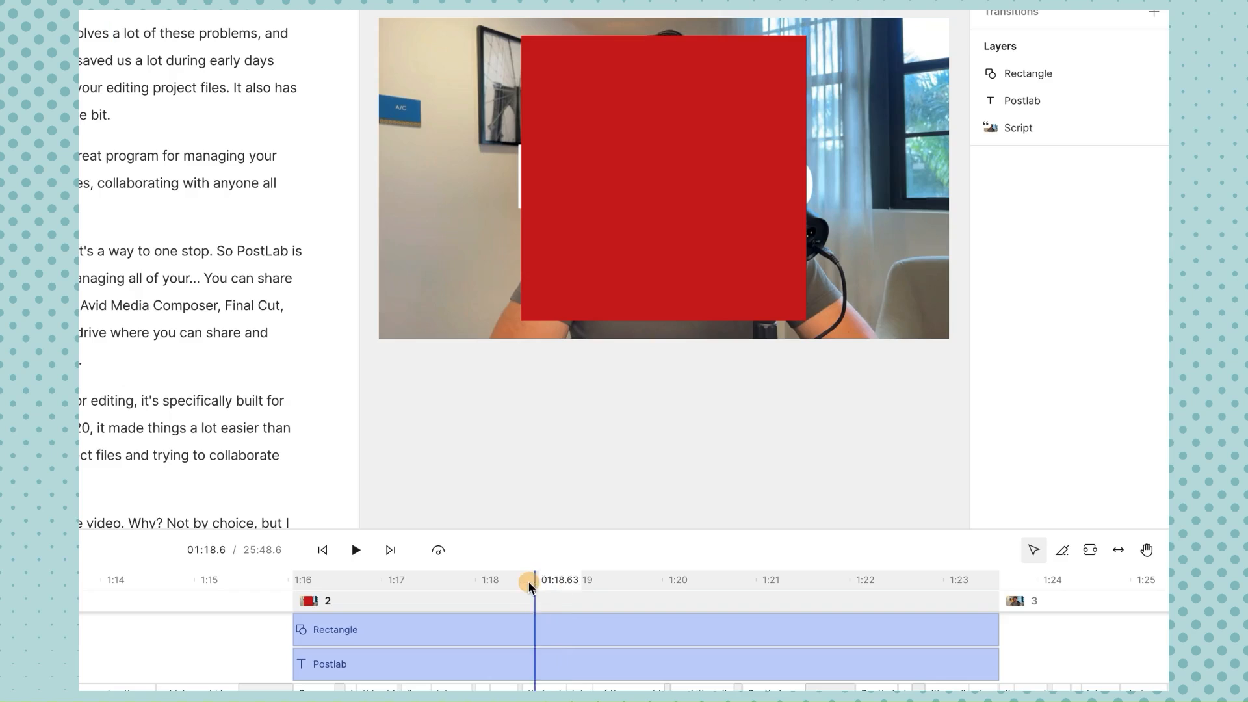
pyautogui.click(494, 629)
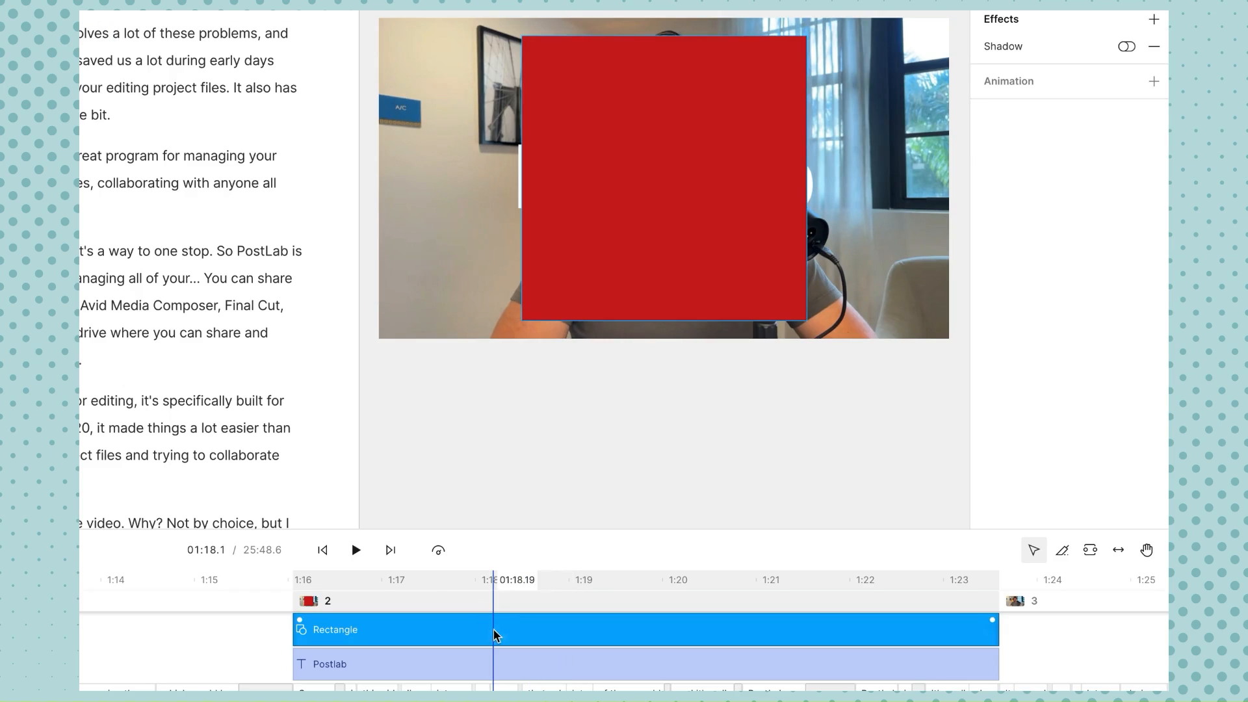
pyautogui.click(464, 663)
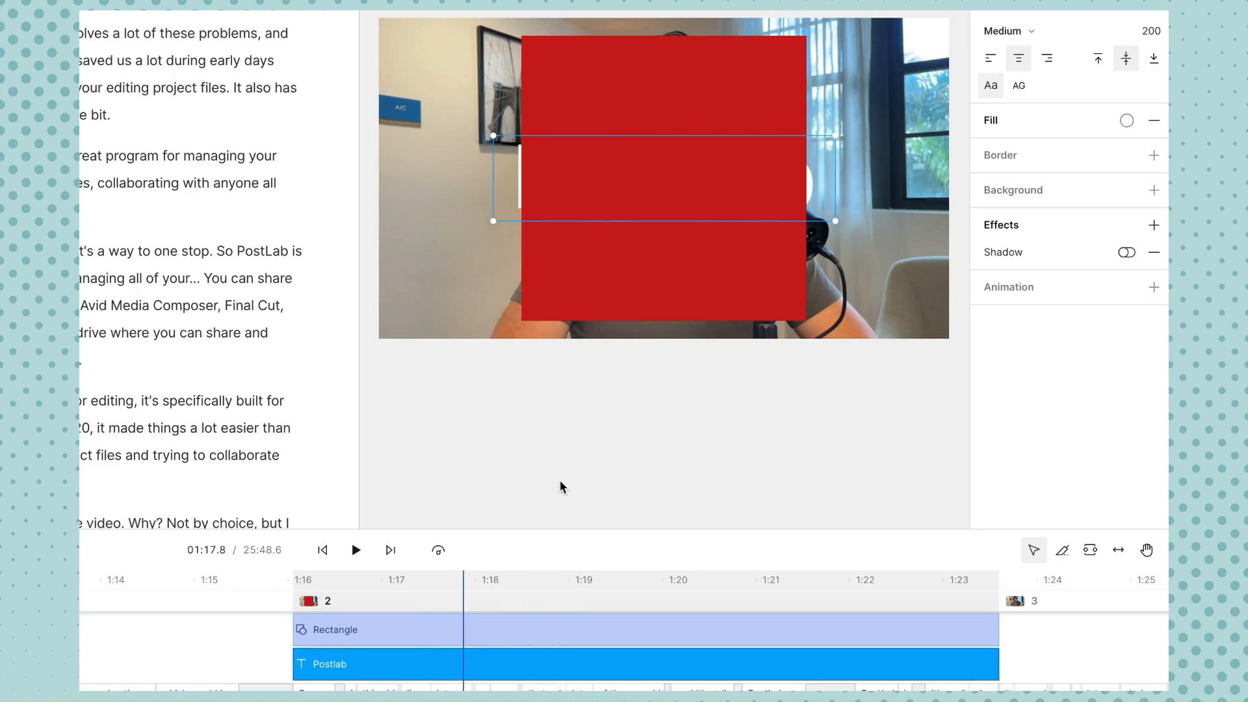
pyautogui.click(561, 463)
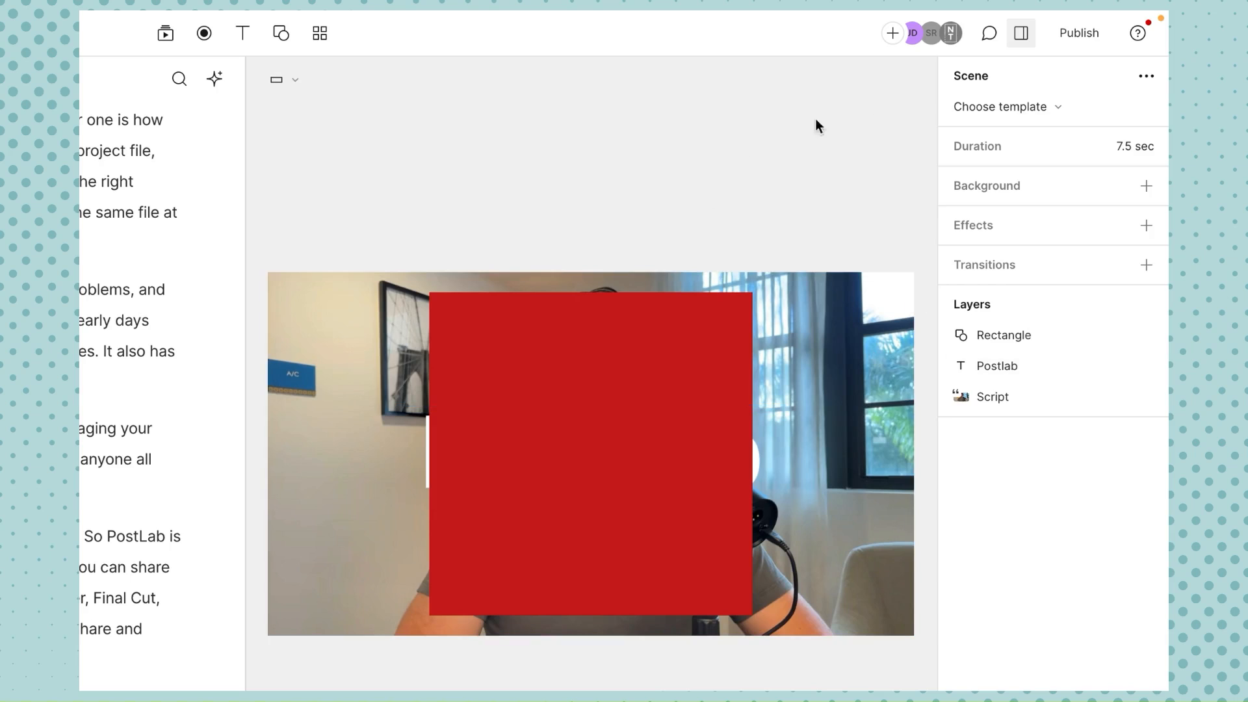
# Hide and reshow the scene properties, and move the Rectangle layer below the Postlab title layer.
pyautogui.click(1020, 36)
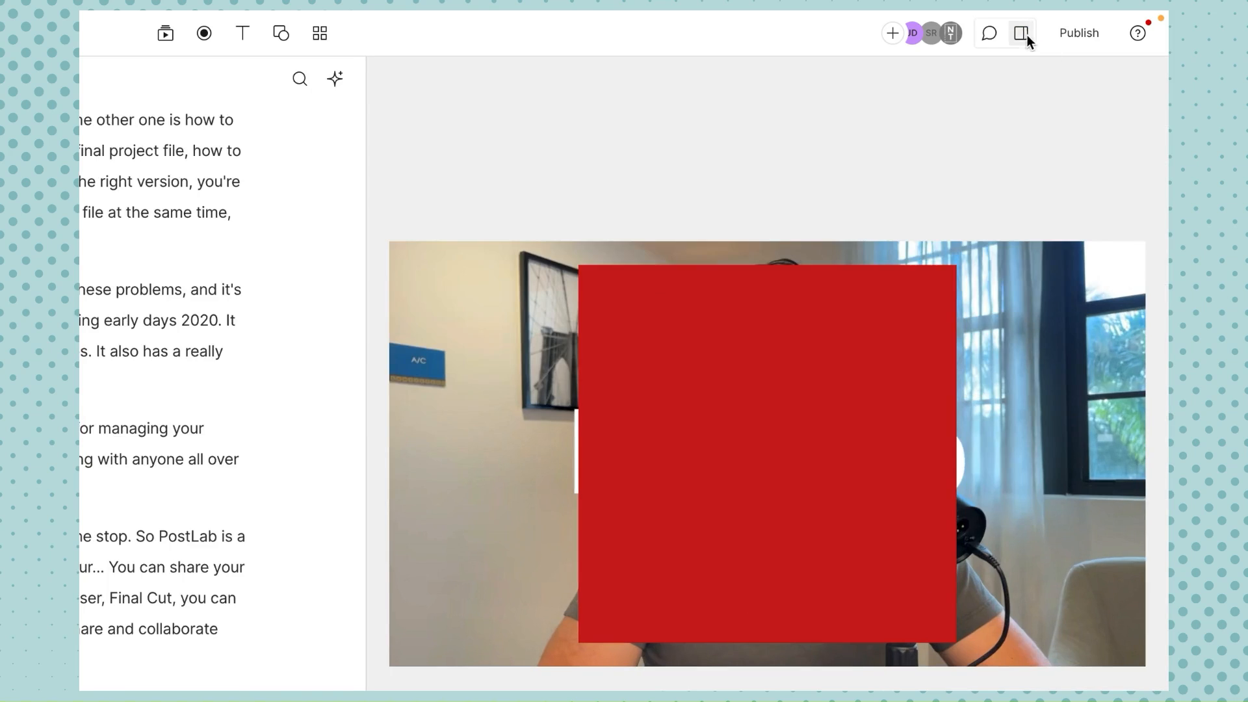
pyautogui.click(1026, 36)
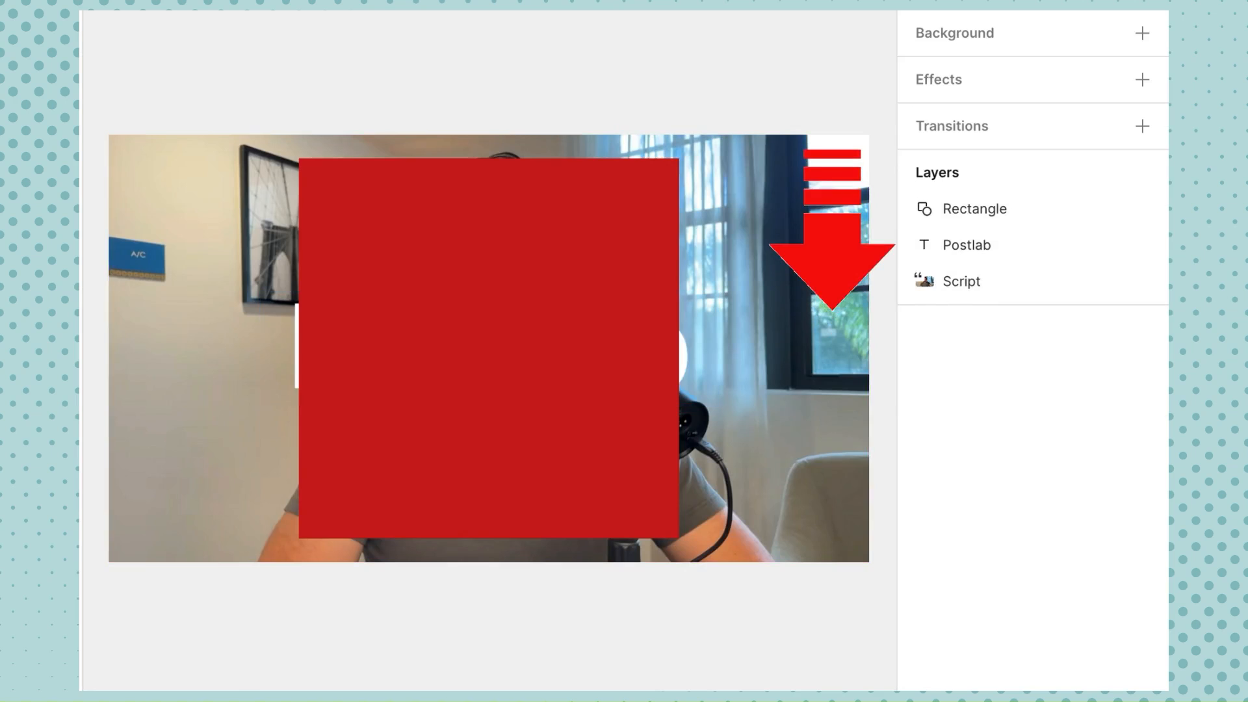
pyautogui.moveTo(981, 209); pyautogui.dragTo(980, 251)
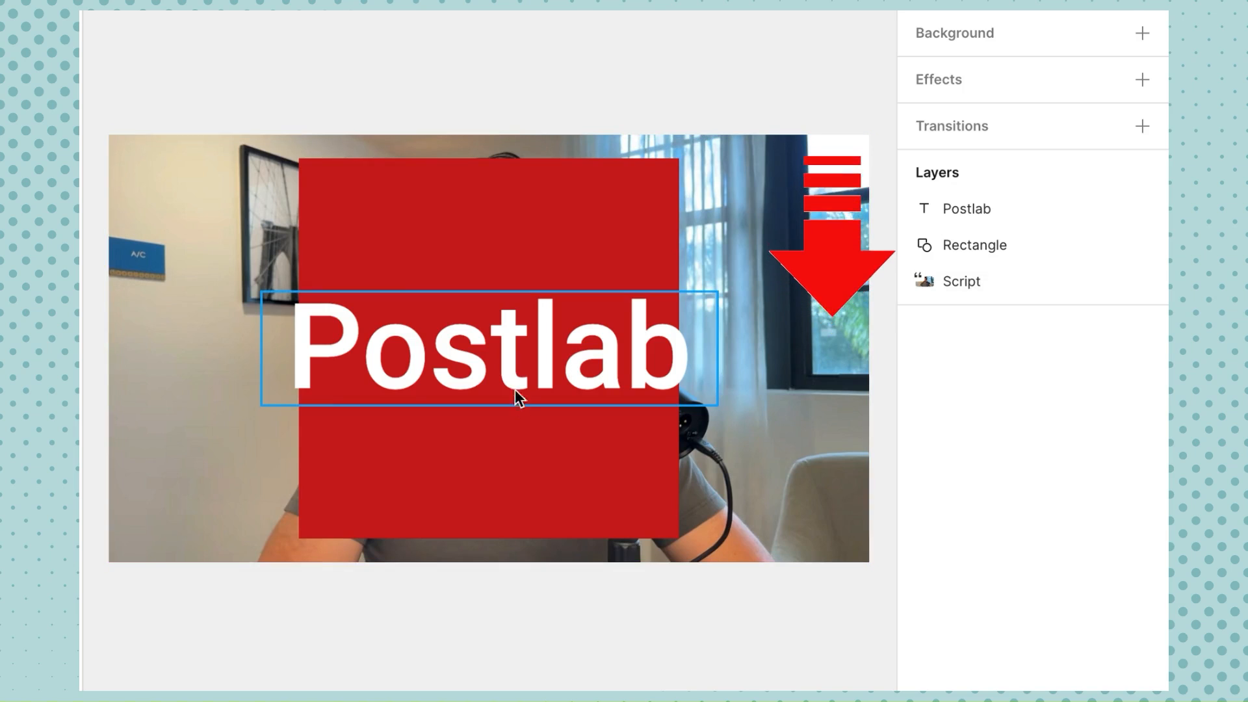
# Send the Postlab title to the back of scene 2's layer order, behind the script video.
pyautogui.click(433, 280)
pyautogui.scroll(-1, 536, 295)
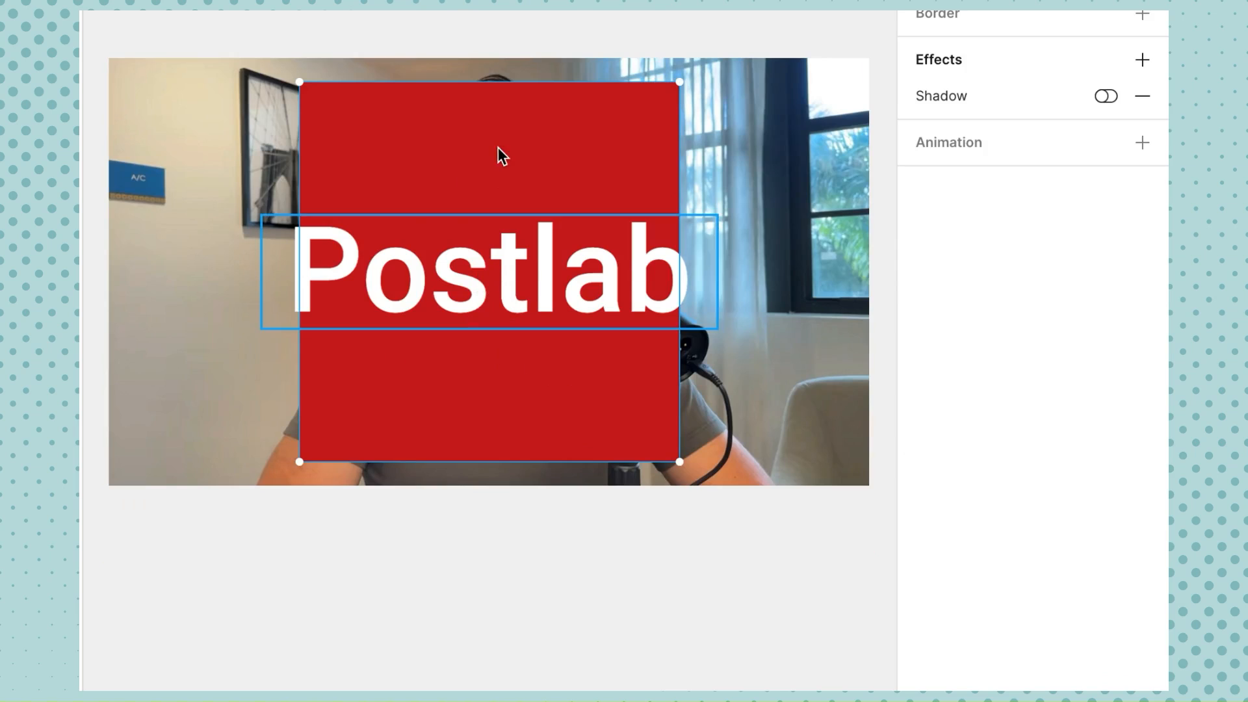
pyautogui.click(506, 256)
pyautogui.rightClick(506, 263)
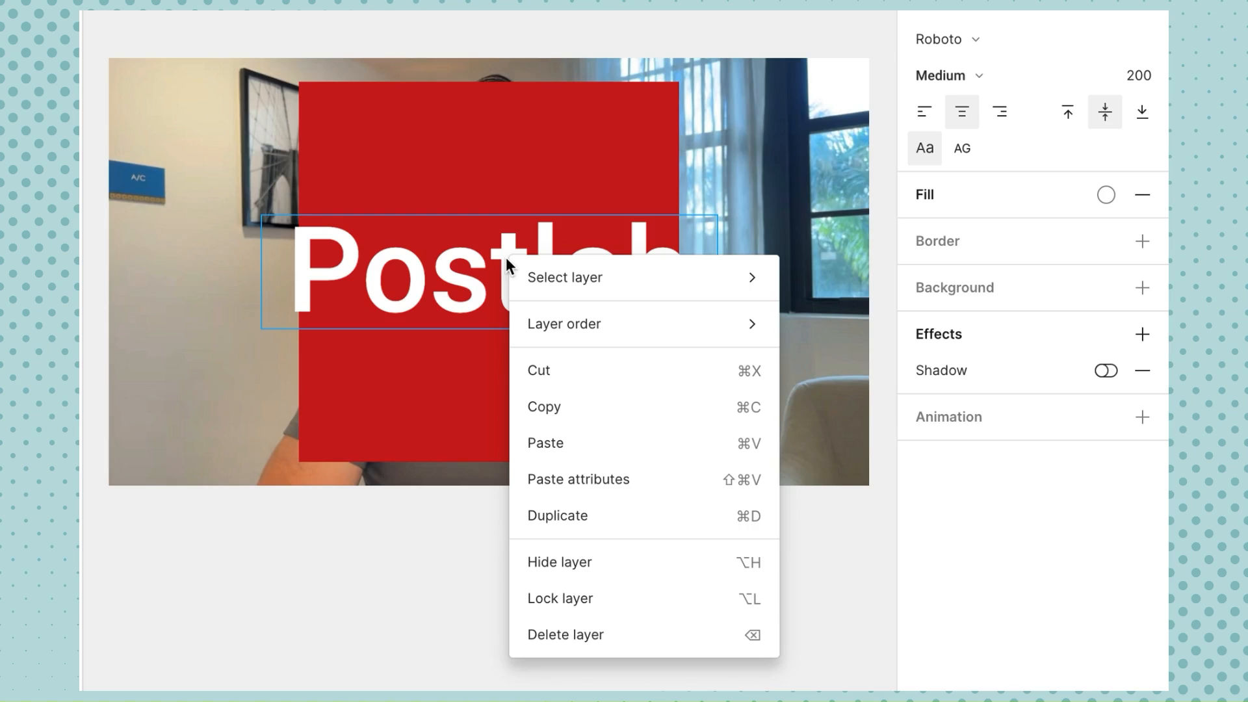
pyautogui.moveTo(589, 331)
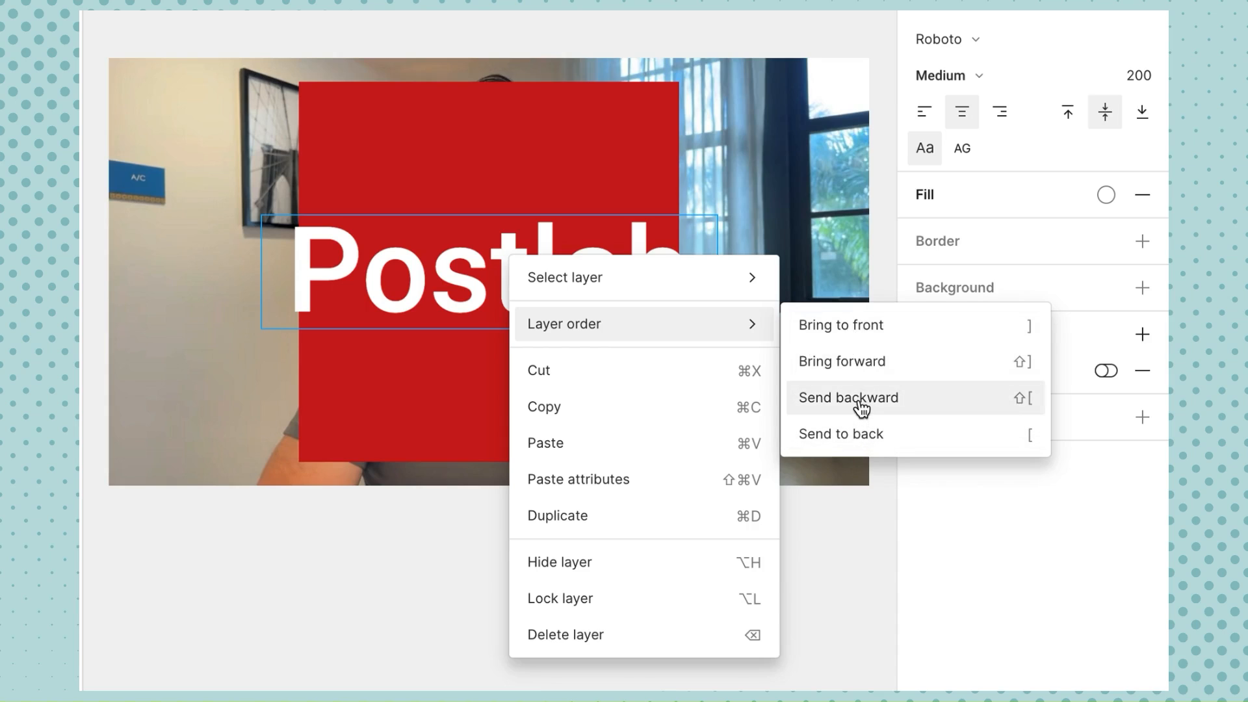
pyautogui.click(866, 441)
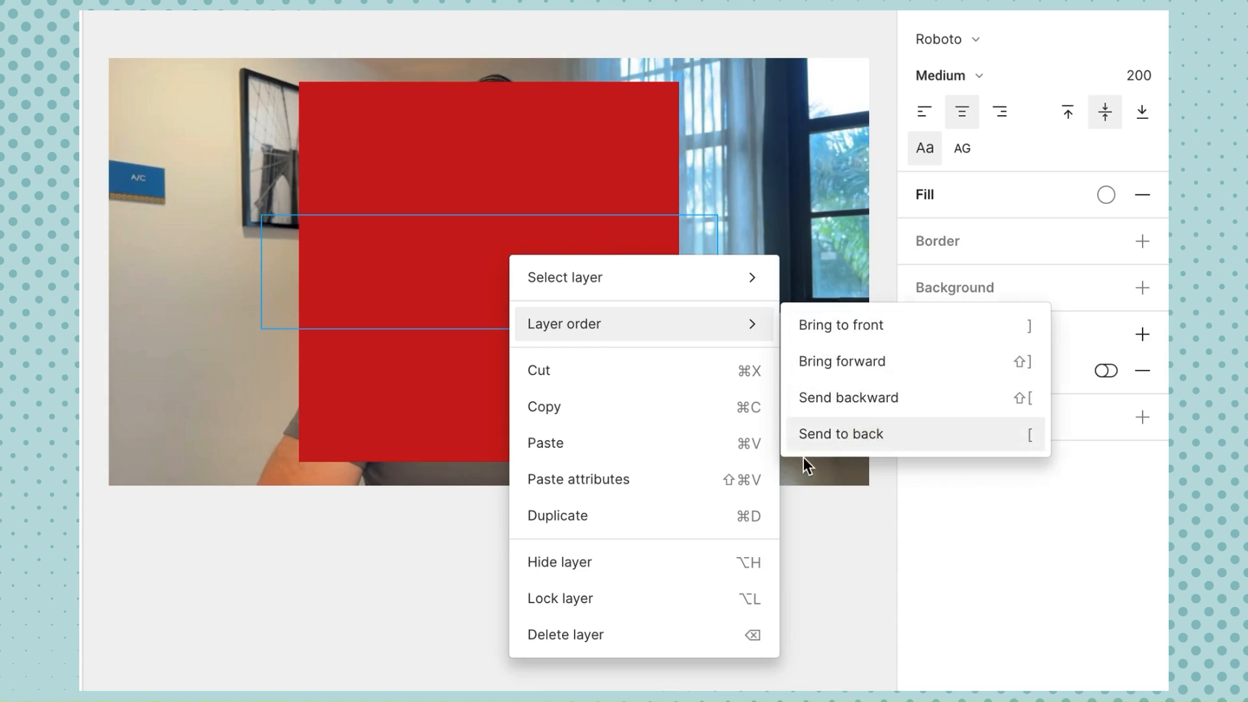
pyautogui.click(477, 551)
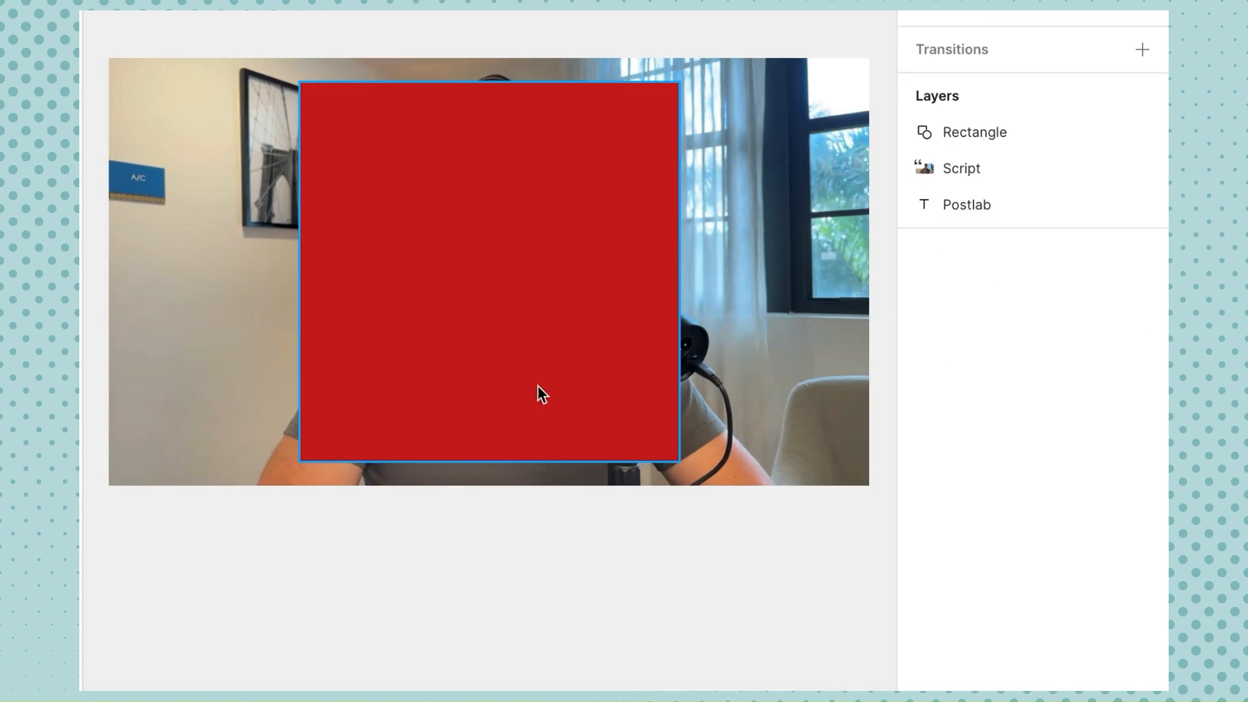
# Move the red rectangle to the canvas's lower left, extending past its bottom edge, and select the script video layer.
pyautogui.moveTo(472, 314); pyautogui.dragTo(598, 320)
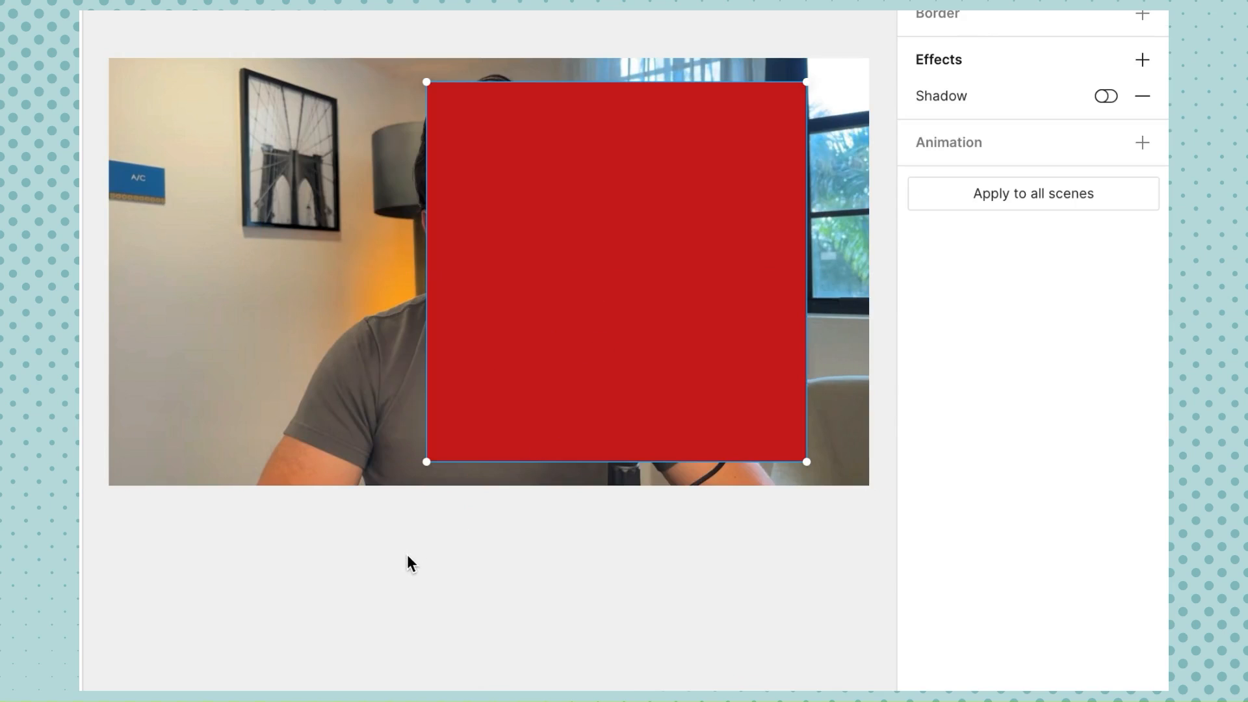
pyautogui.moveTo(512, 261); pyautogui.dragTo(238, 399)
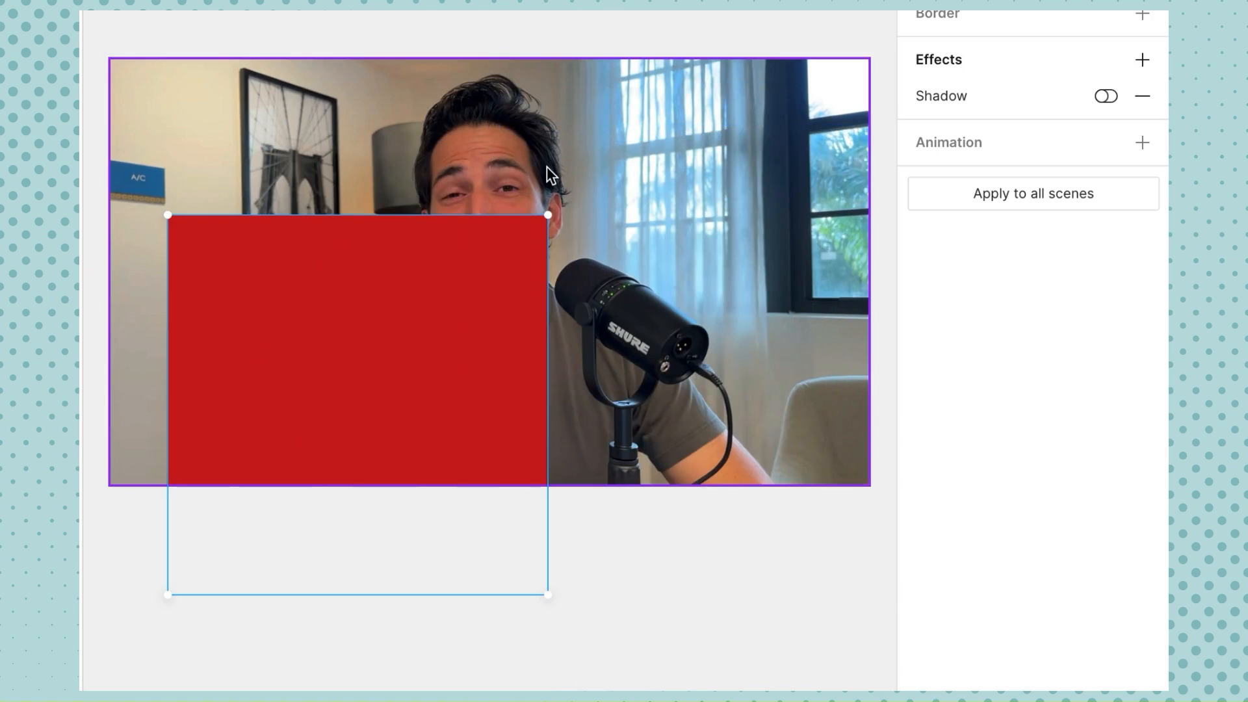
pyautogui.click(591, 195)
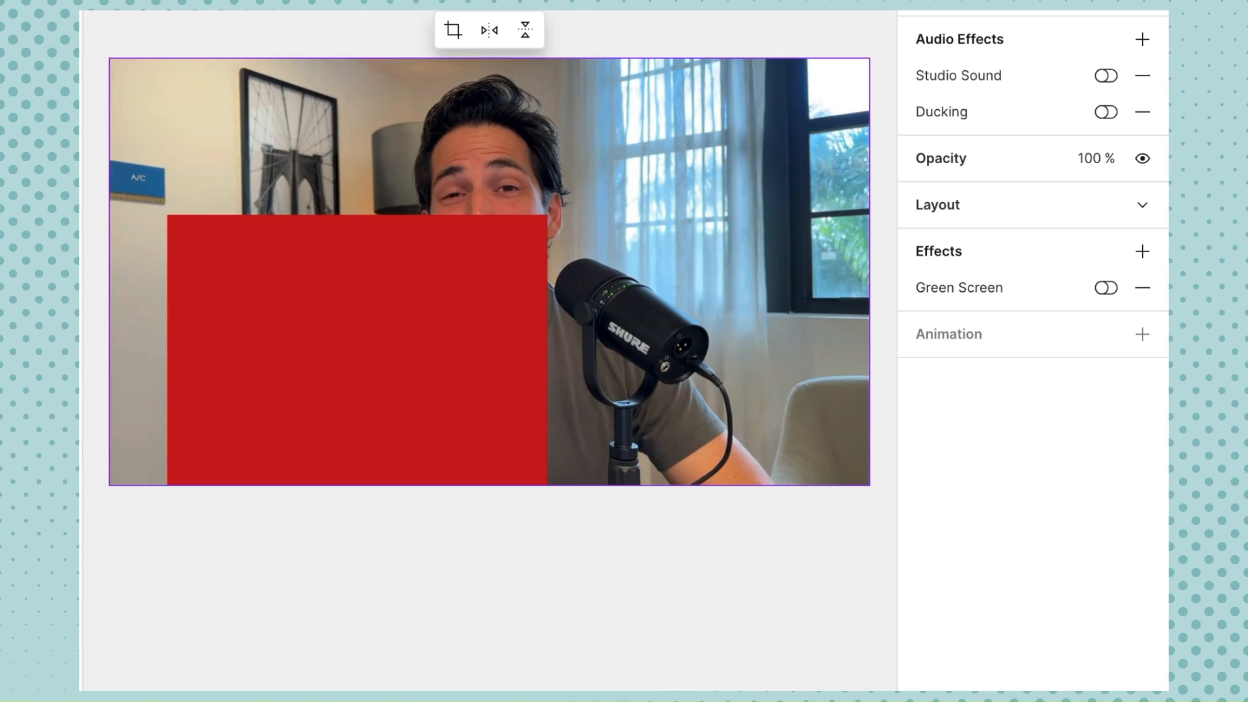
pyautogui.click(543, 647)
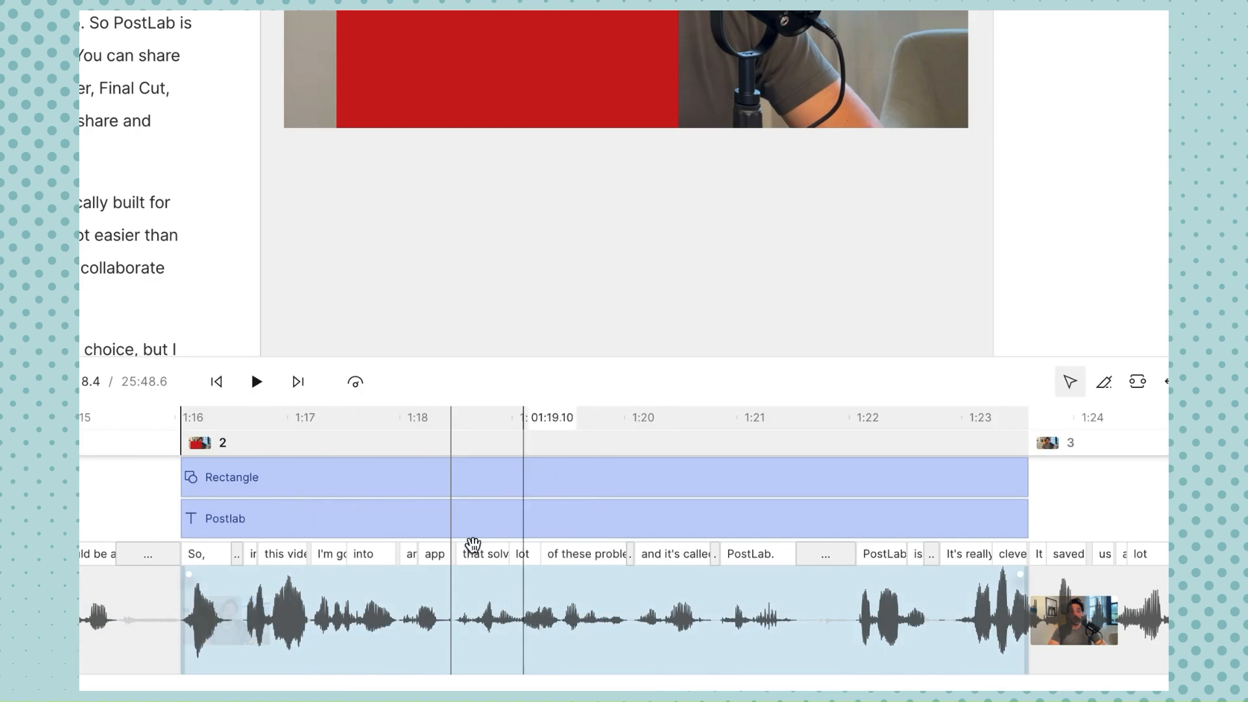
# Examine scene 2's layer list, locating the Rectangle, Script and Postlab layers on the canvas.
pyautogui.click(279, 520)
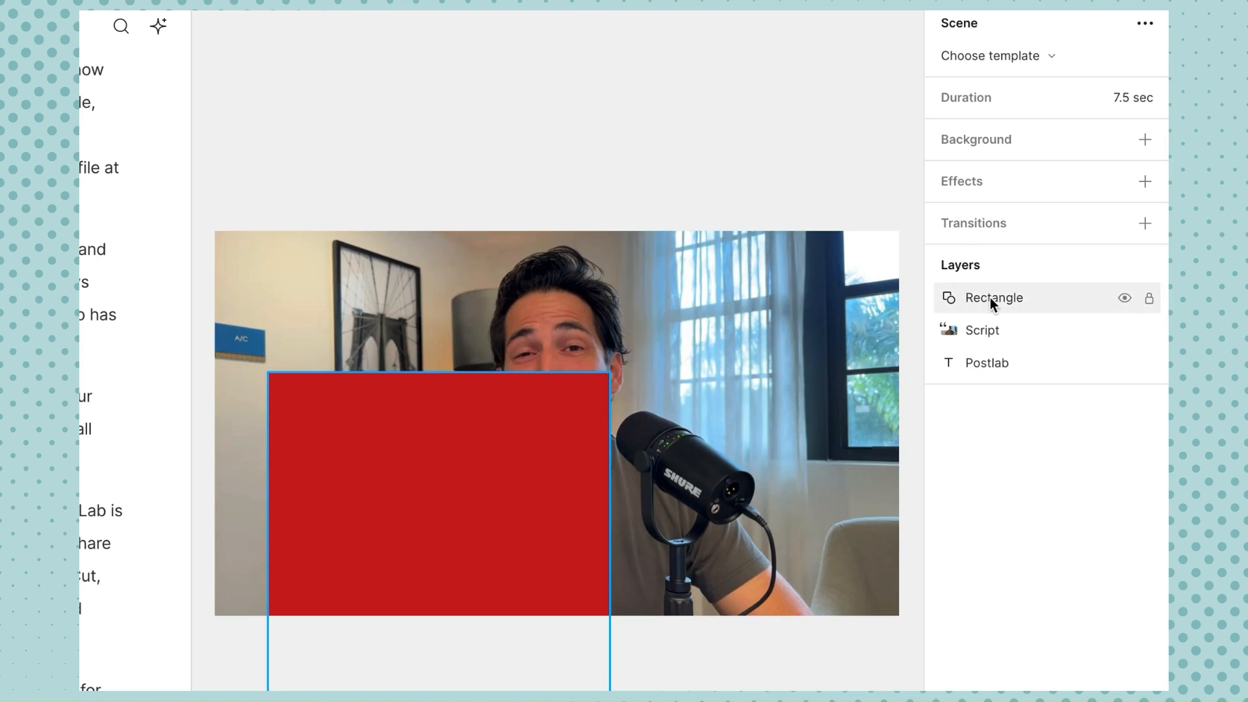
pyautogui.click(990, 328)
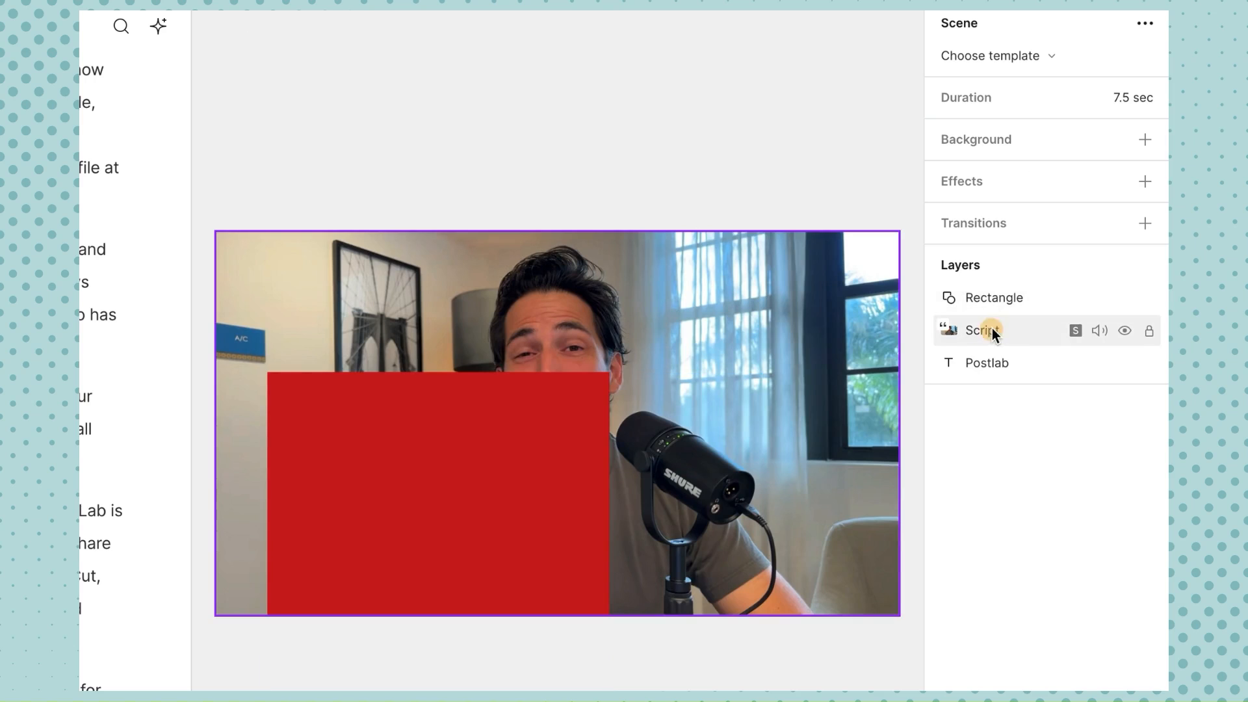
pyautogui.click(678, 149)
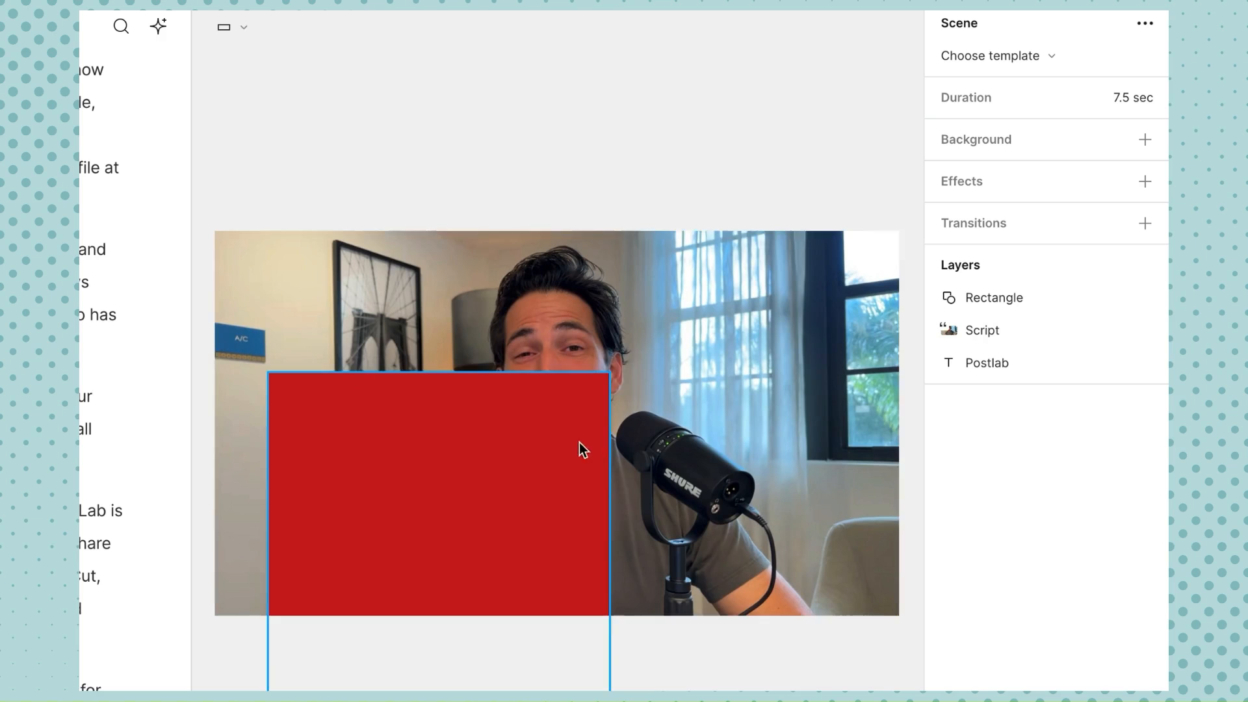
pyautogui.click(997, 368)
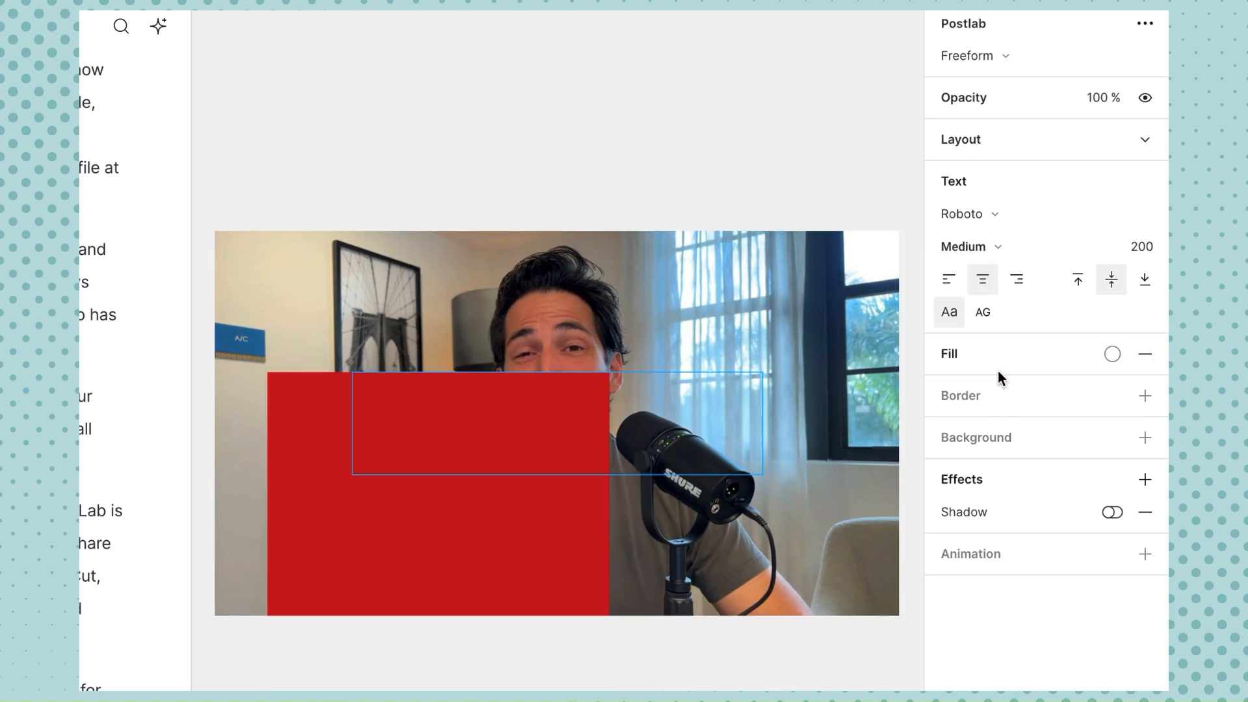
pyautogui.click(761, 674)
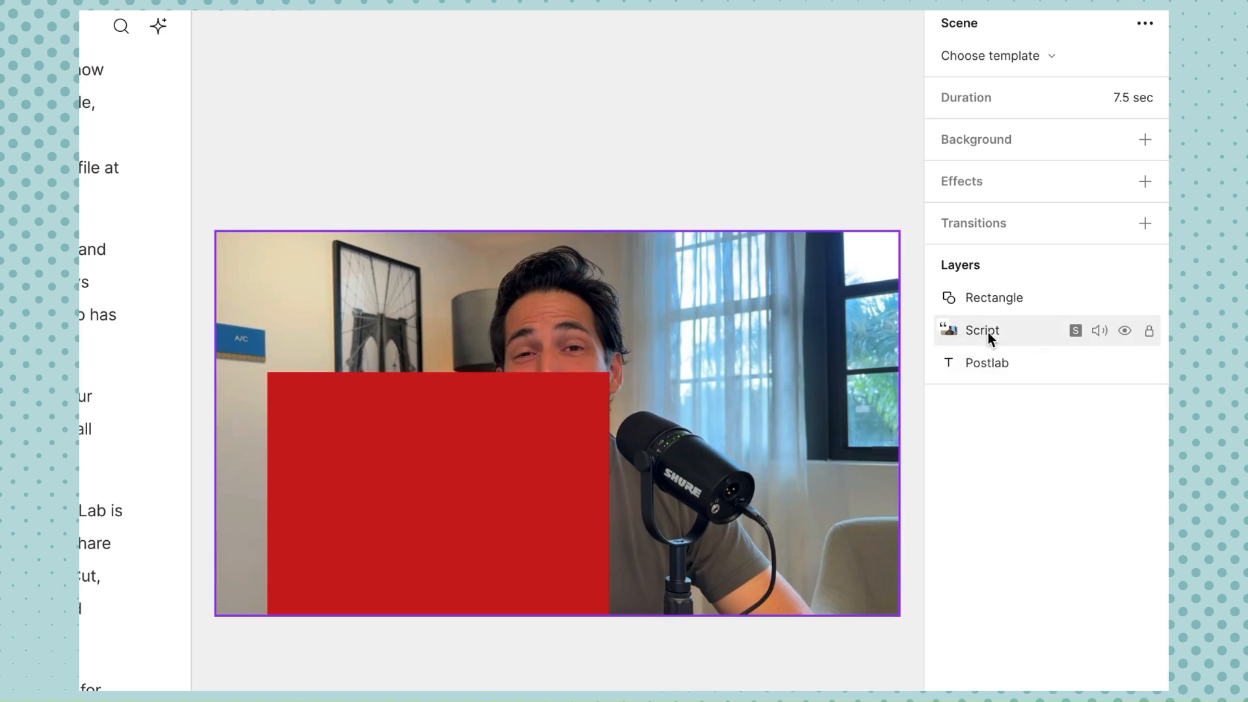
# Send the script video layer to the back of scene 2's layer order.
pyautogui.rightClick(736, 317)
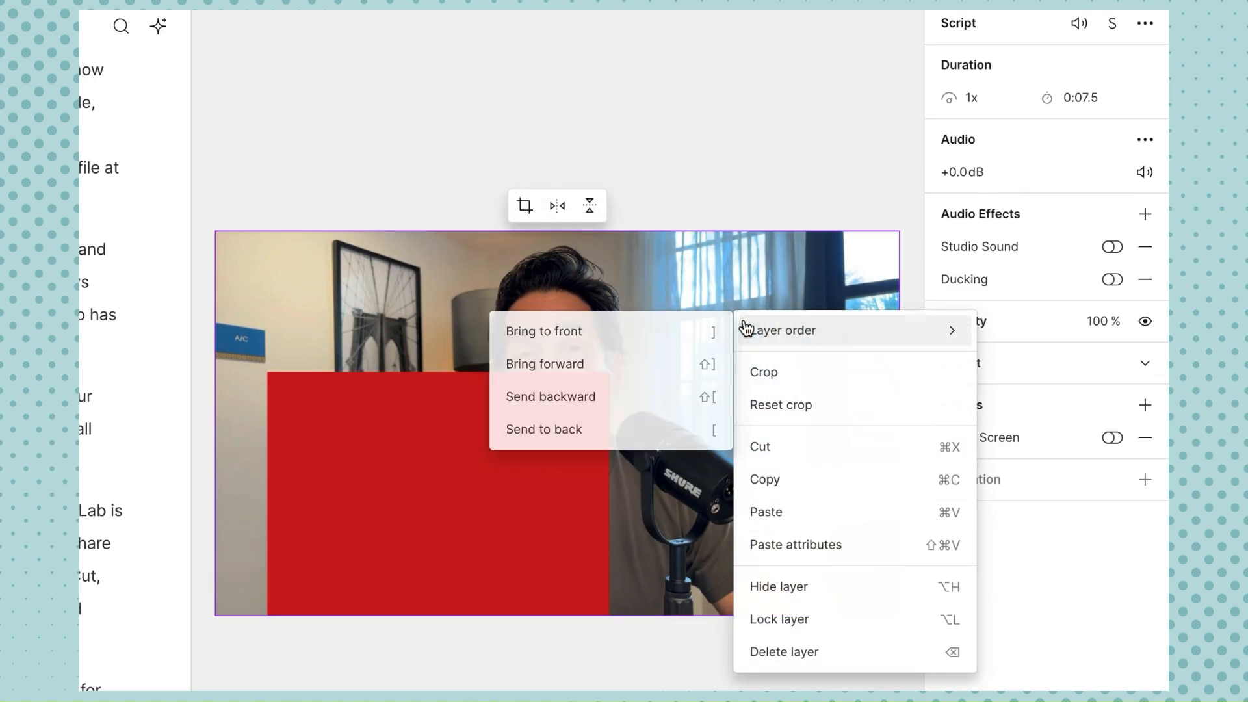
pyautogui.moveTo(806, 326)
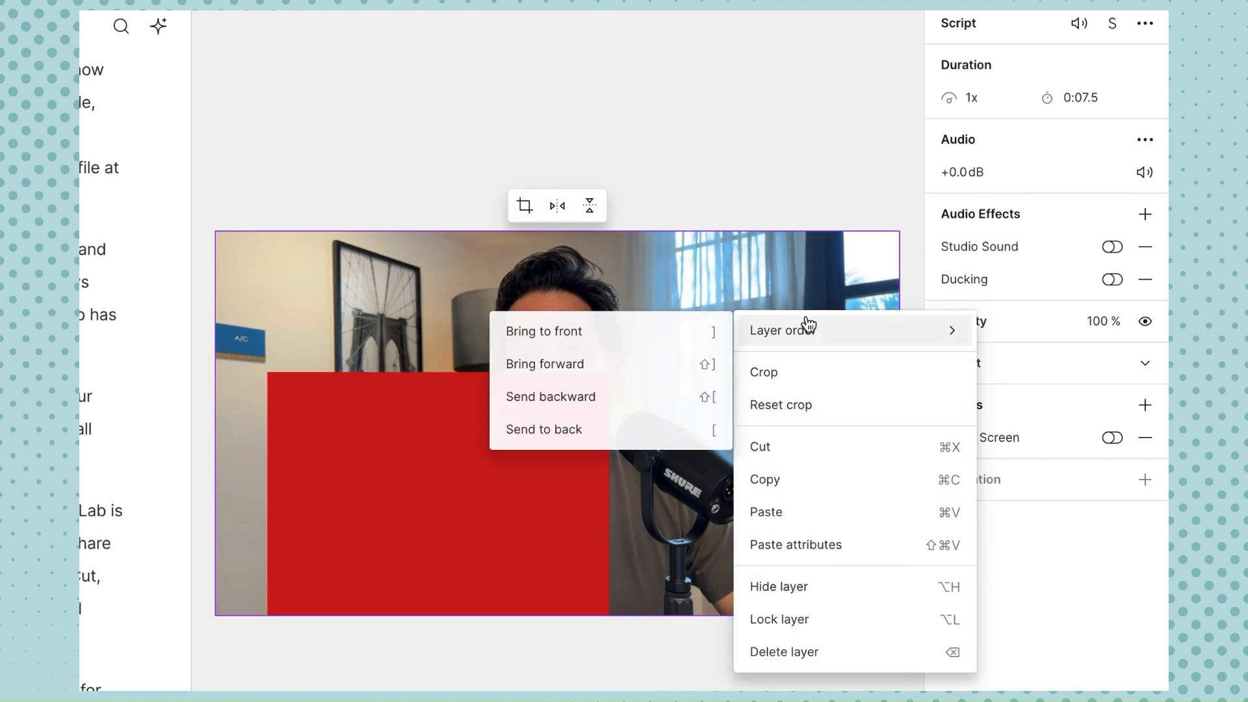
pyautogui.click(617, 430)
pyautogui.press('Escape')
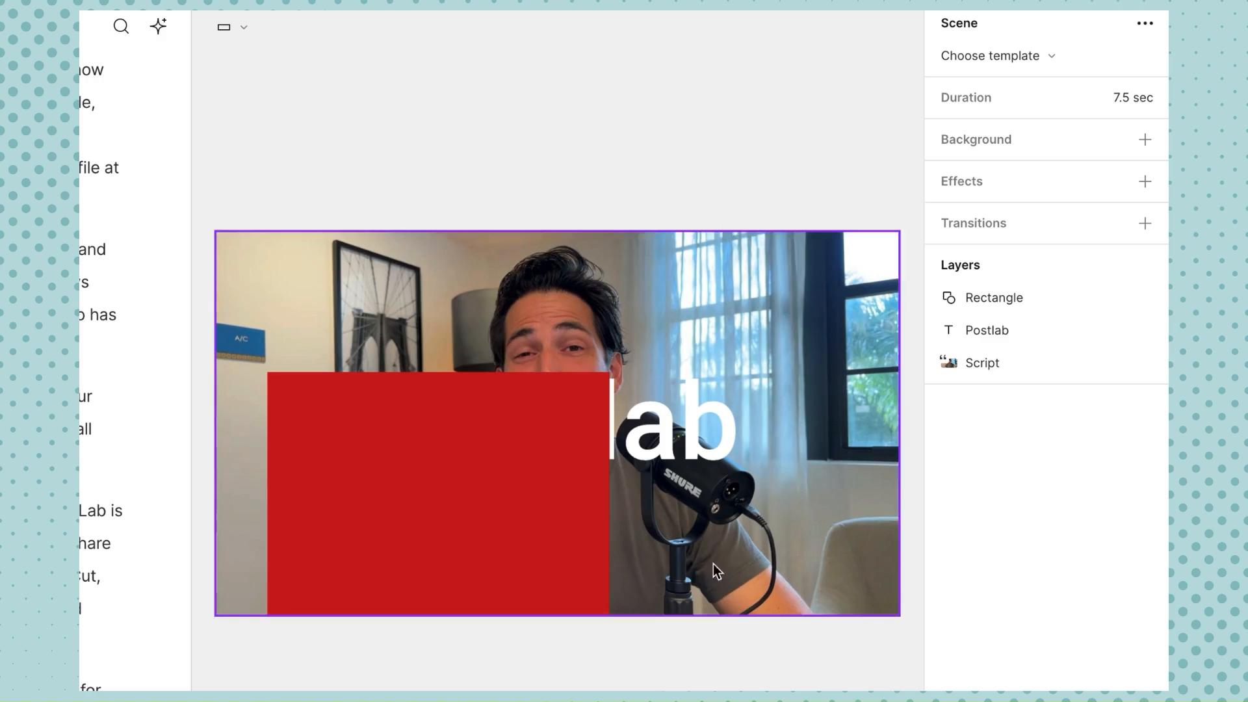
pyautogui.click(689, 438)
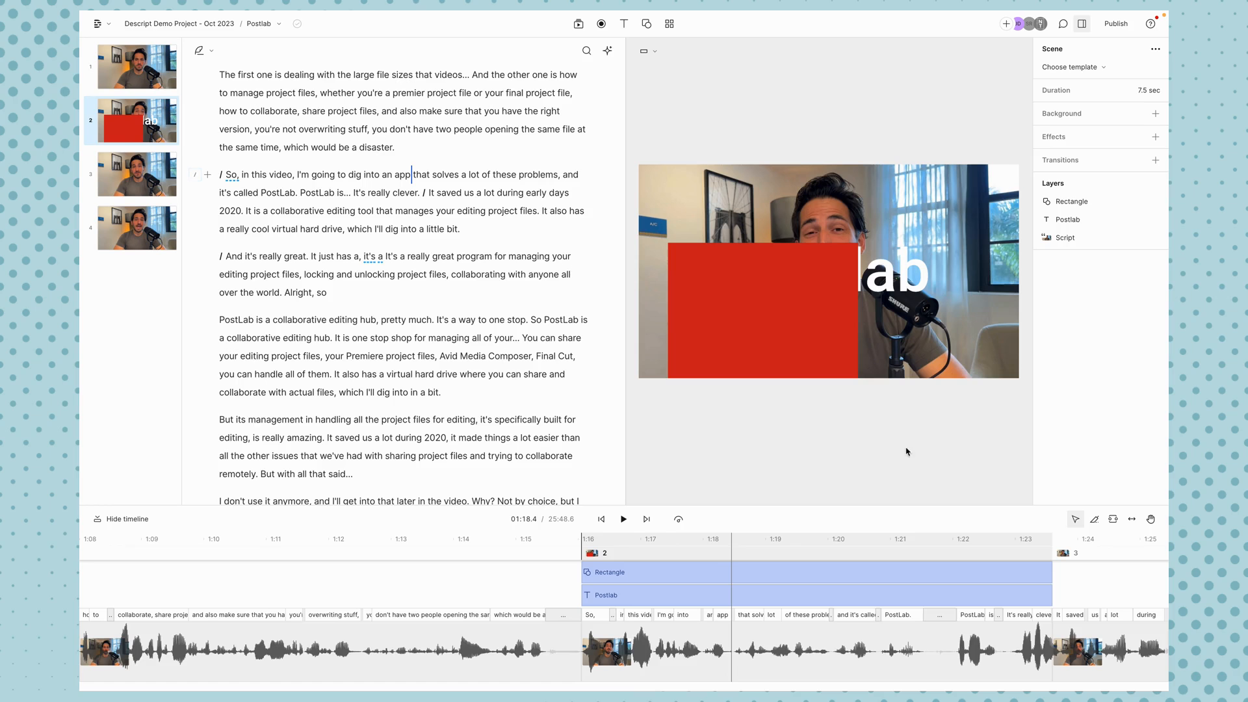
# Move the red rectangle down and right to uncover most of the Postlab title, and check its place in scene 2's layer list.
pyautogui.click(838, 323)
pyautogui.moveTo(825, 327); pyautogui.dragTo(916, 350)
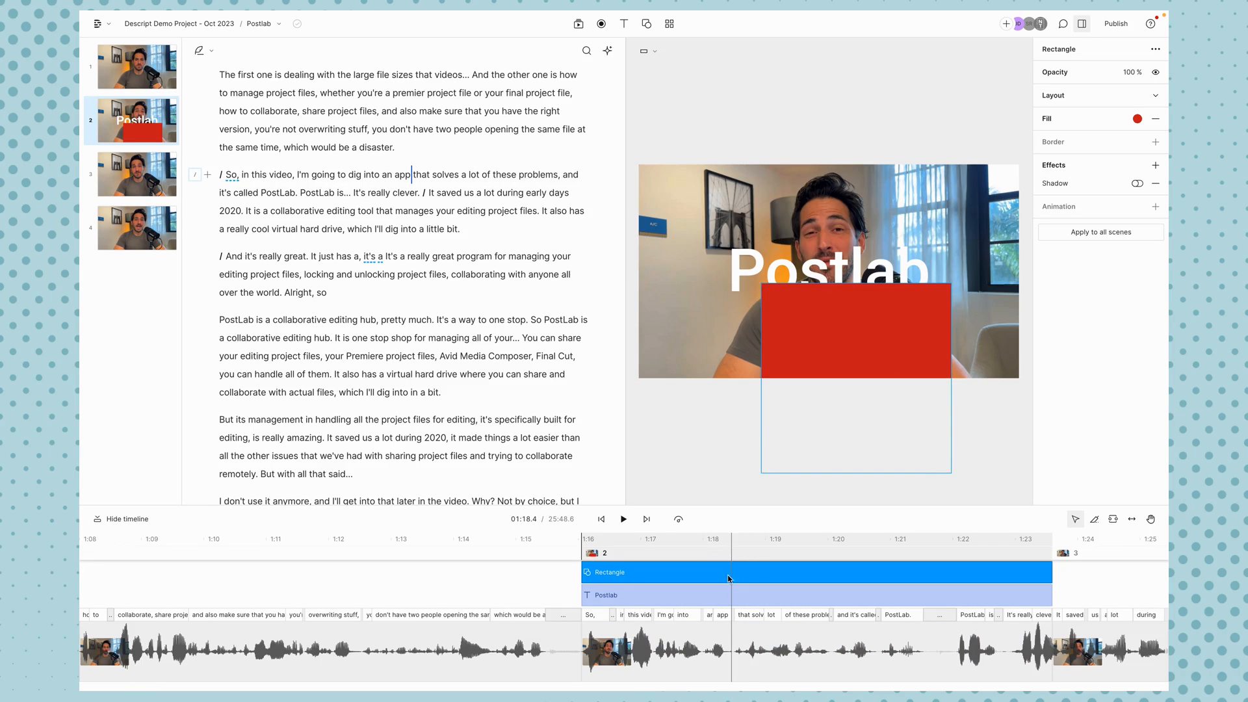
pyautogui.click(736, 486)
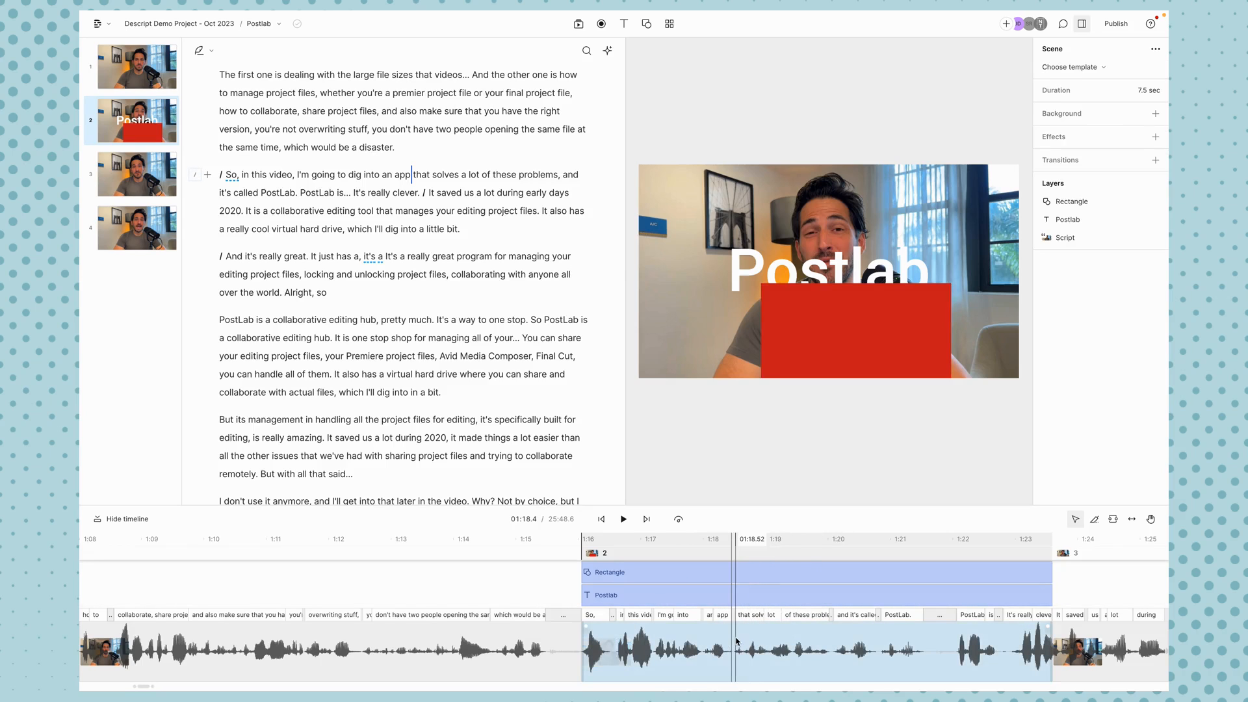
pyautogui.click(824, 473)
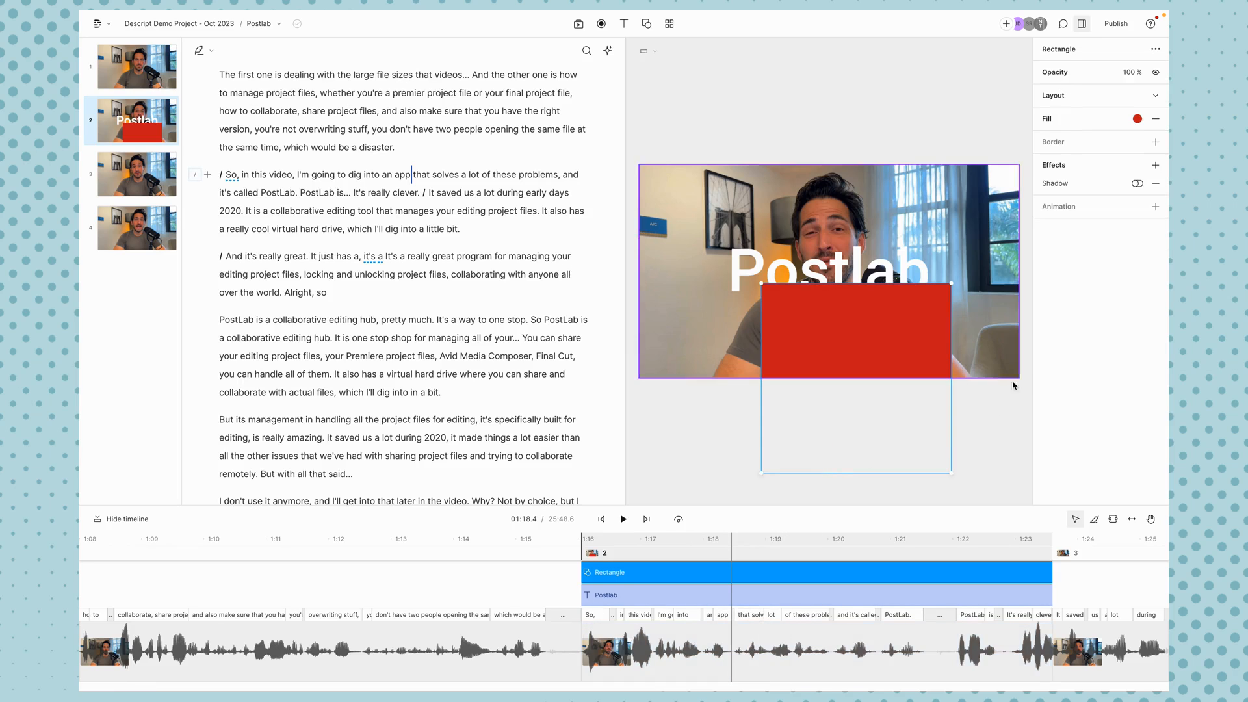
pyautogui.click(988, 440)
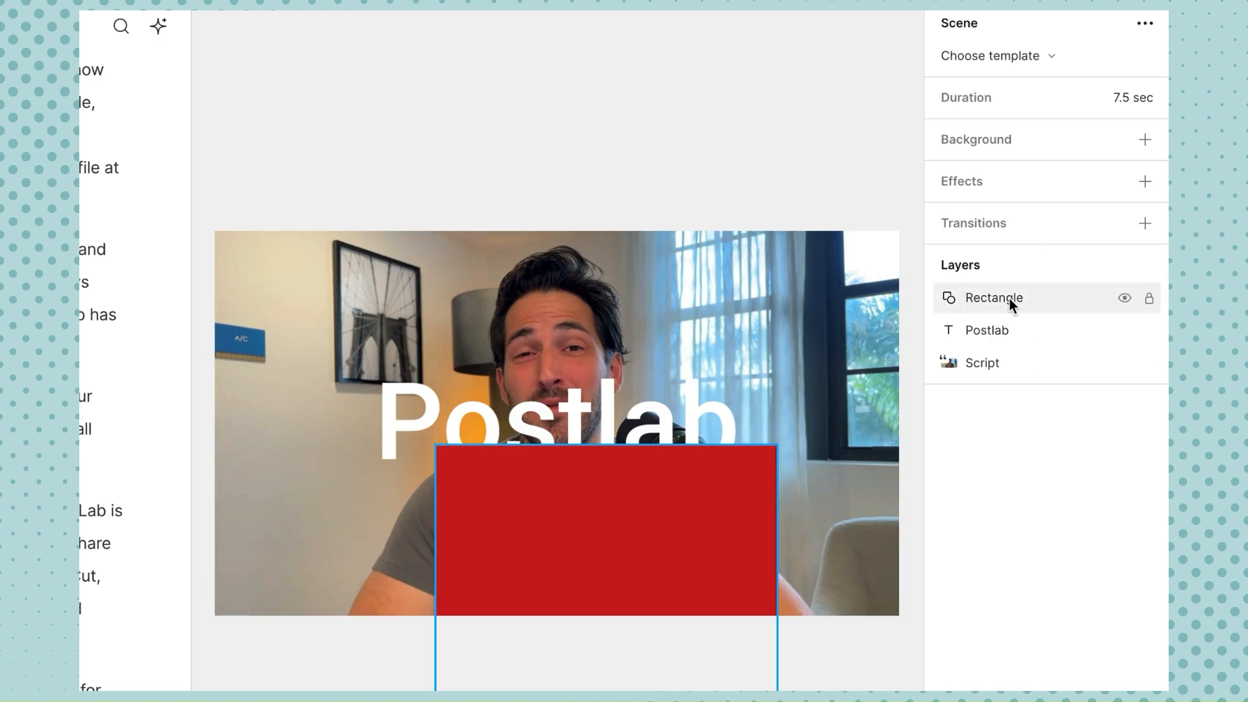
pyautogui.moveTo(1009, 298)
pyautogui.mouseDown()
pyautogui.moveTo(1007, 328)
pyautogui.moveTo(1001, 307)
pyautogui.mouseUp()
# Add the project file 169393474_H264HD1080.mov as a new layer in scene 3.
pyautogui.click(770, 543)
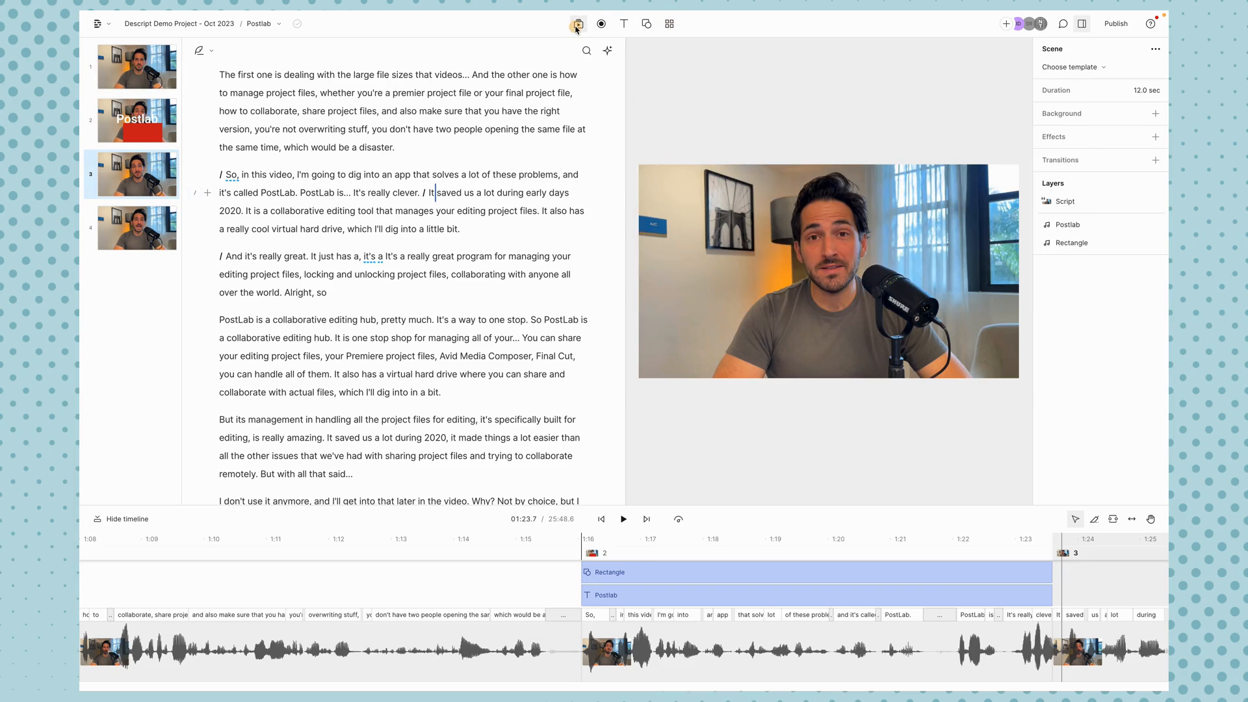
pyautogui.moveTo(576, 28)
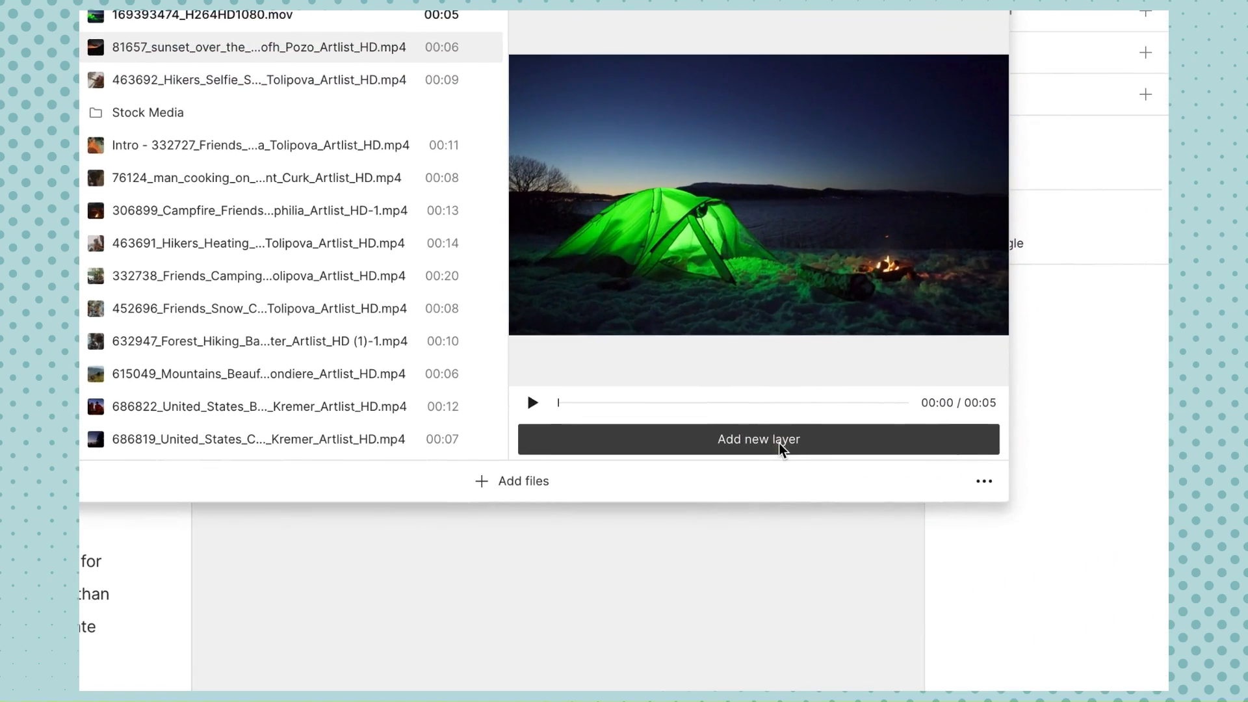
pyautogui.click(795, 446)
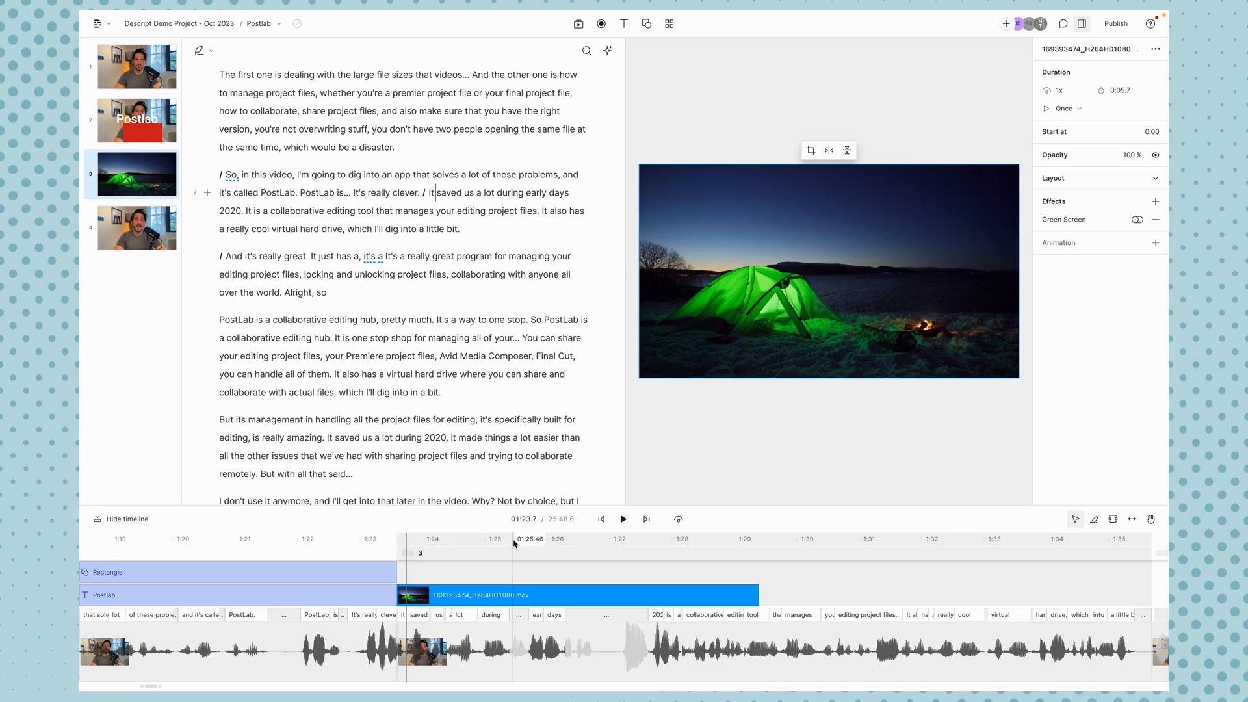
# Place the playhead at 01:25.4 and add the 05:03 raw-synced distinctly_well.mp4 video to scene 3 as a new layer.
pyautogui.click(513, 545)
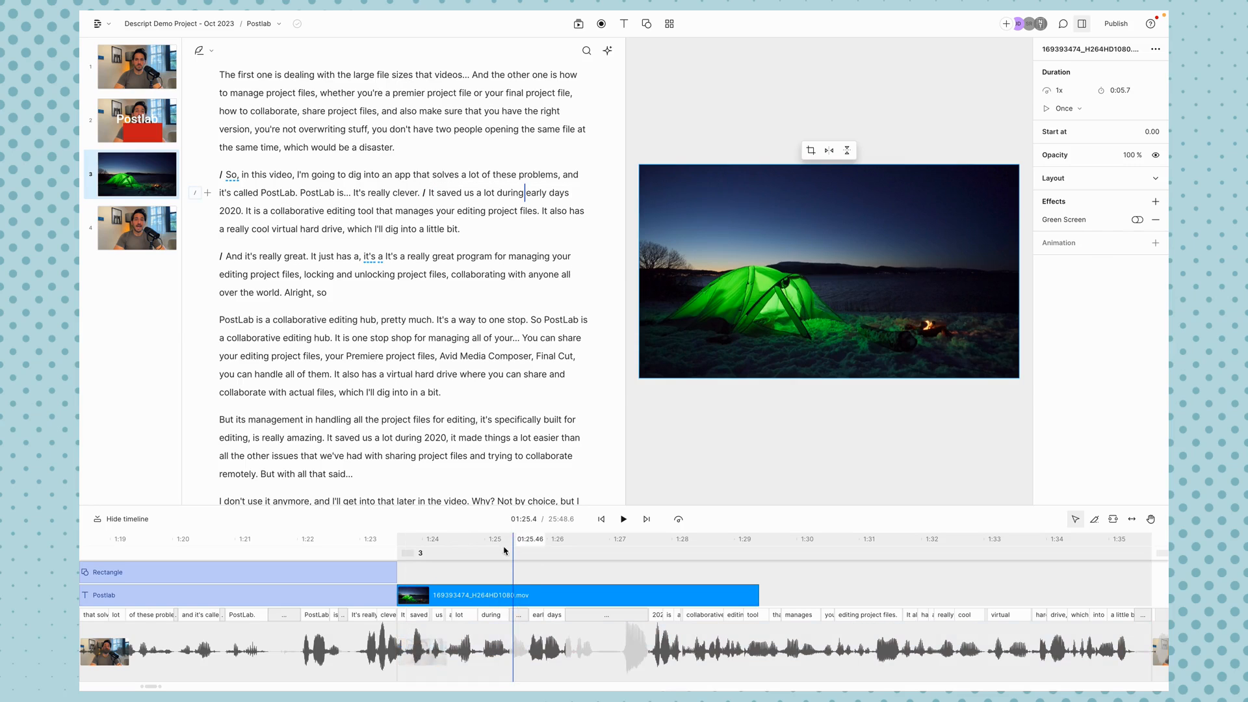
pyautogui.click(578, 23)
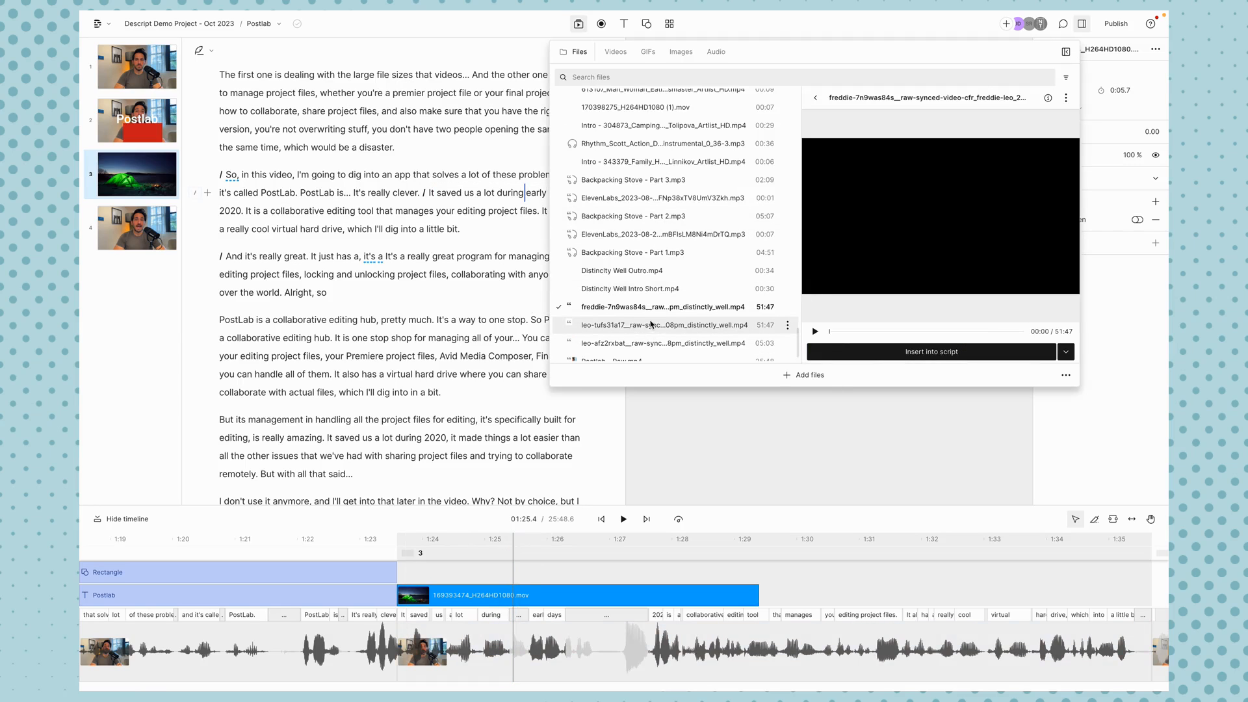
pyautogui.scroll(-1, 650, 322)
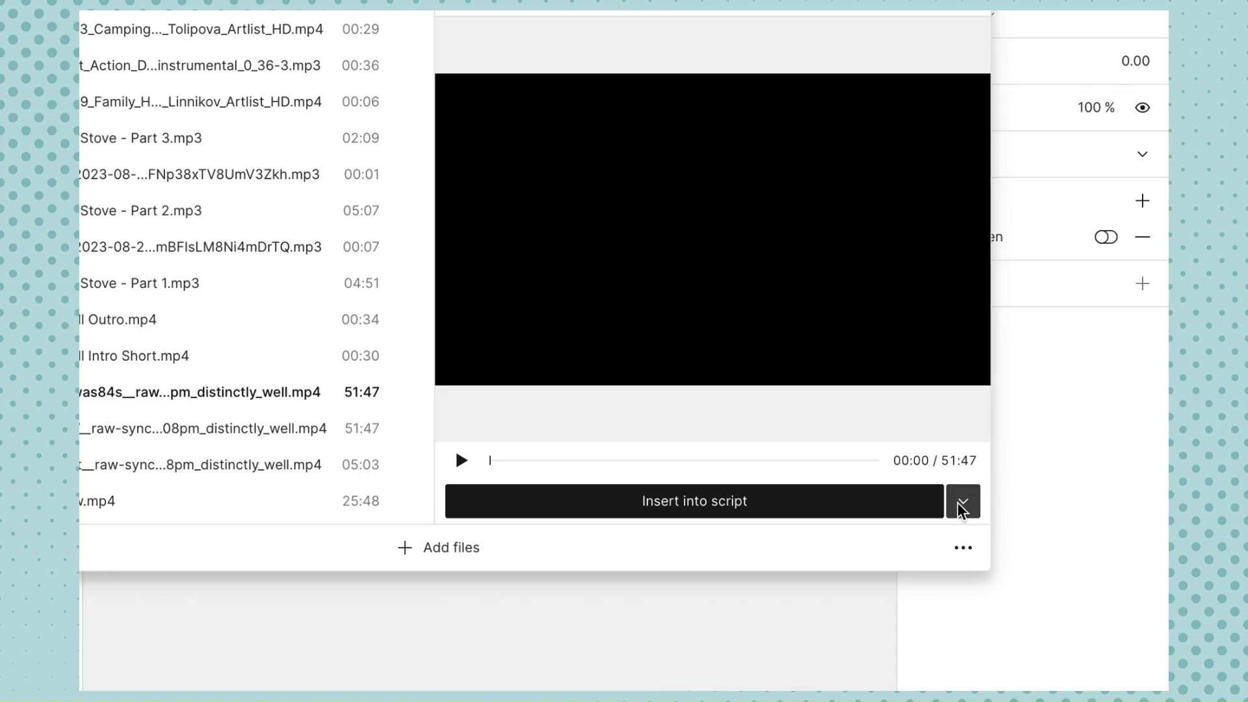
pyautogui.click(958, 502)
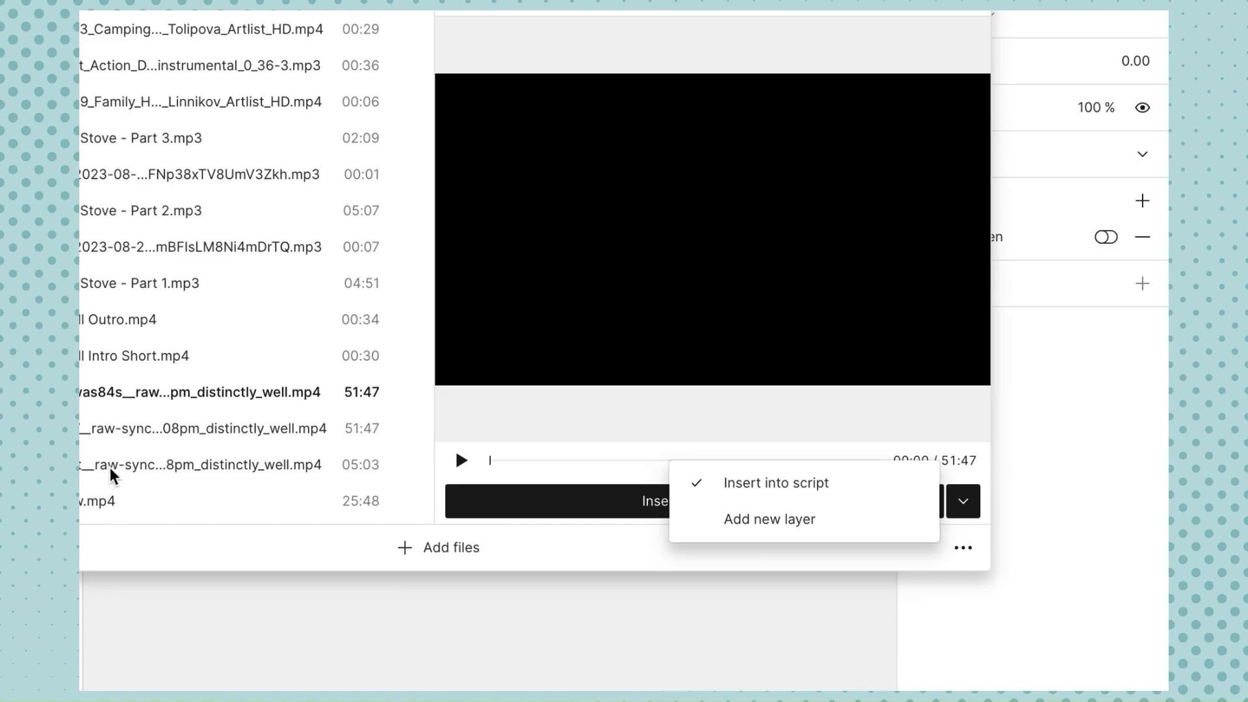
pyautogui.click(963, 506)
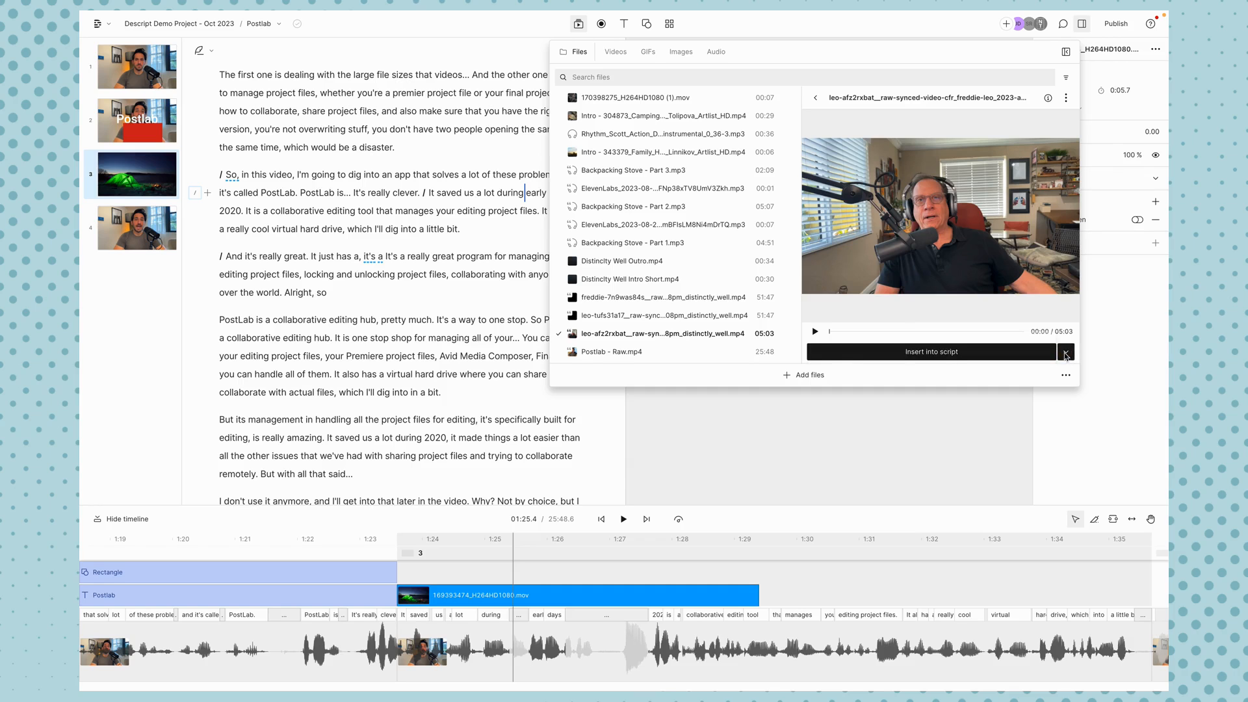
pyautogui.click(1066, 354)
pyautogui.click(987, 361)
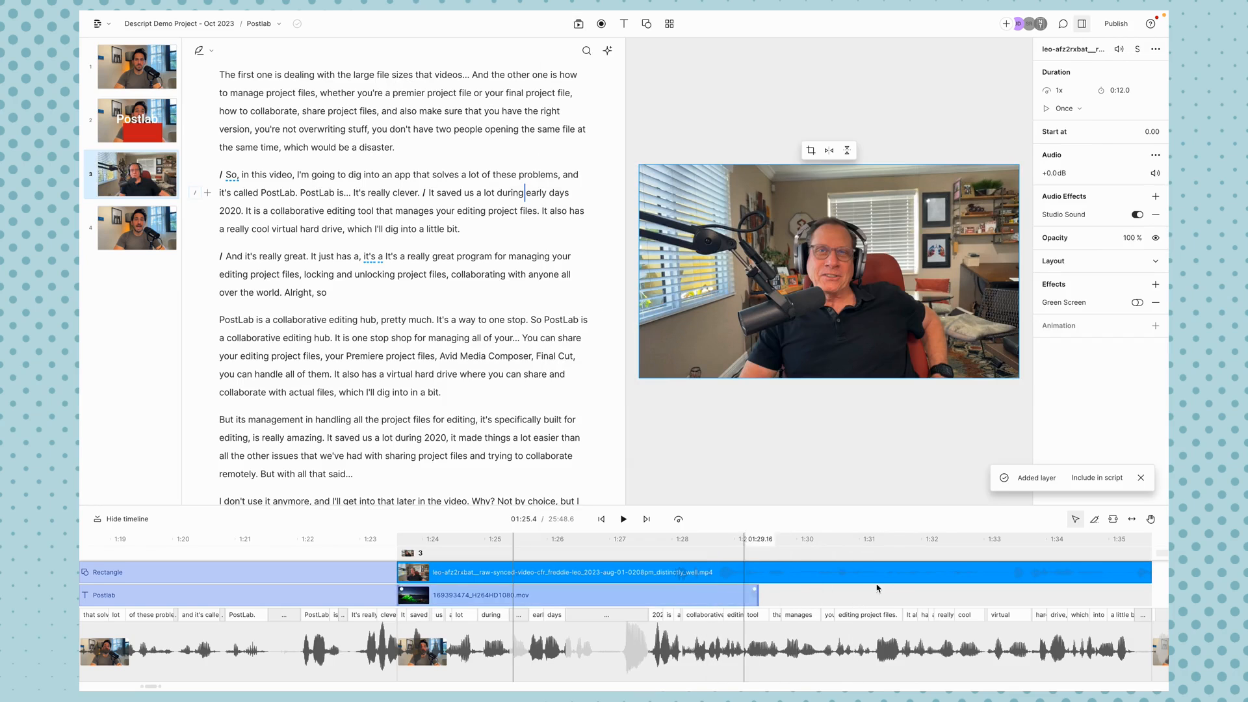
# Review how far the raw-synced video layer extends across scene 3, and delete that layer.
pyautogui.hscroll(5, 809, 594)
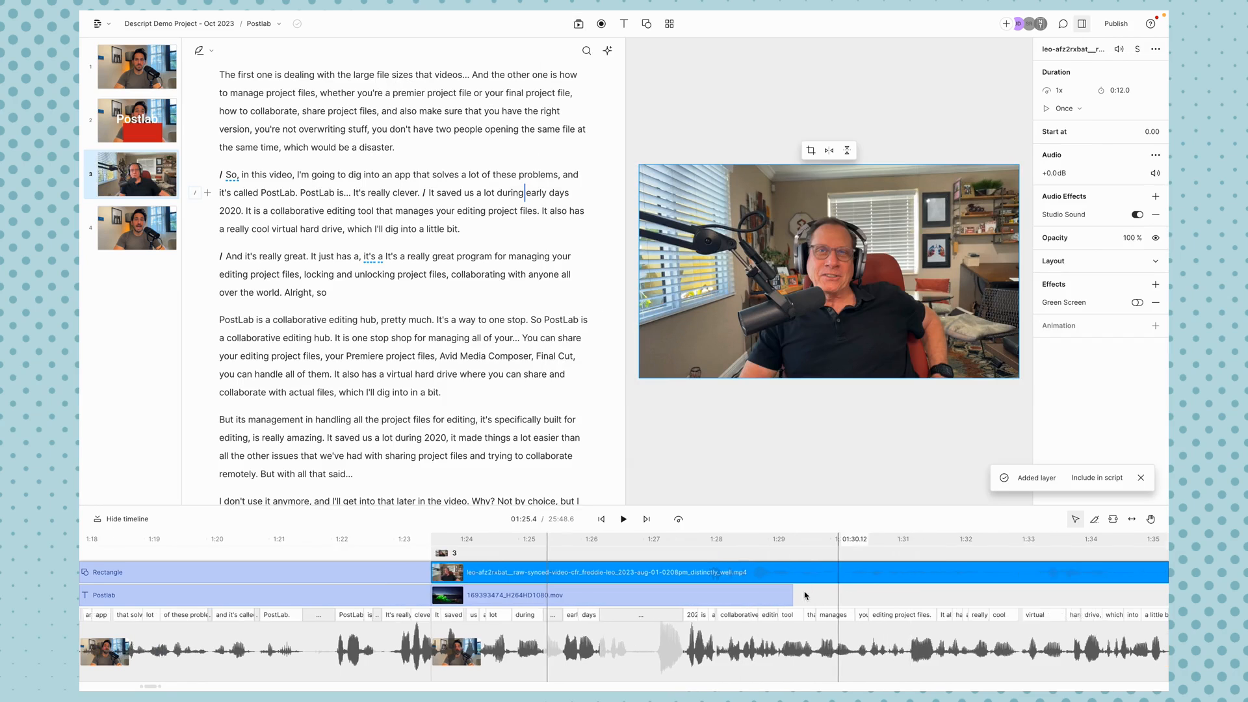
pyautogui.hscroll(2, 807, 595)
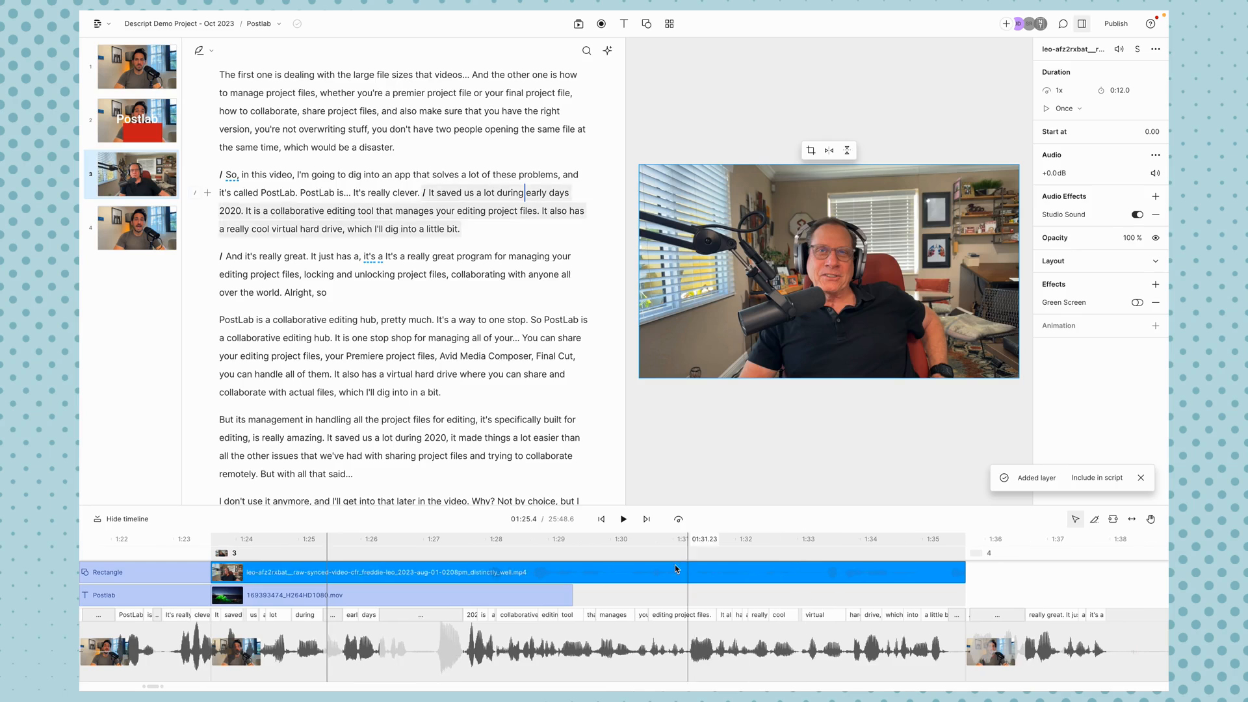
pyautogui.click(677, 598)
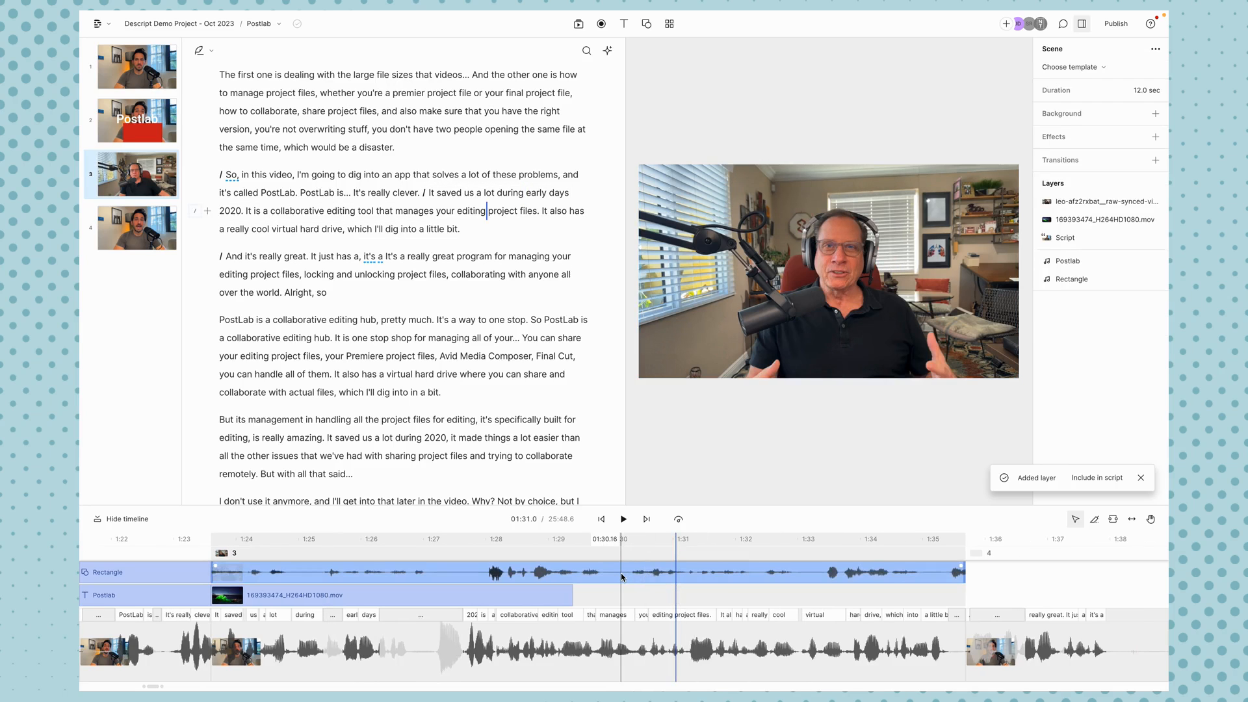
pyautogui.click(623, 577)
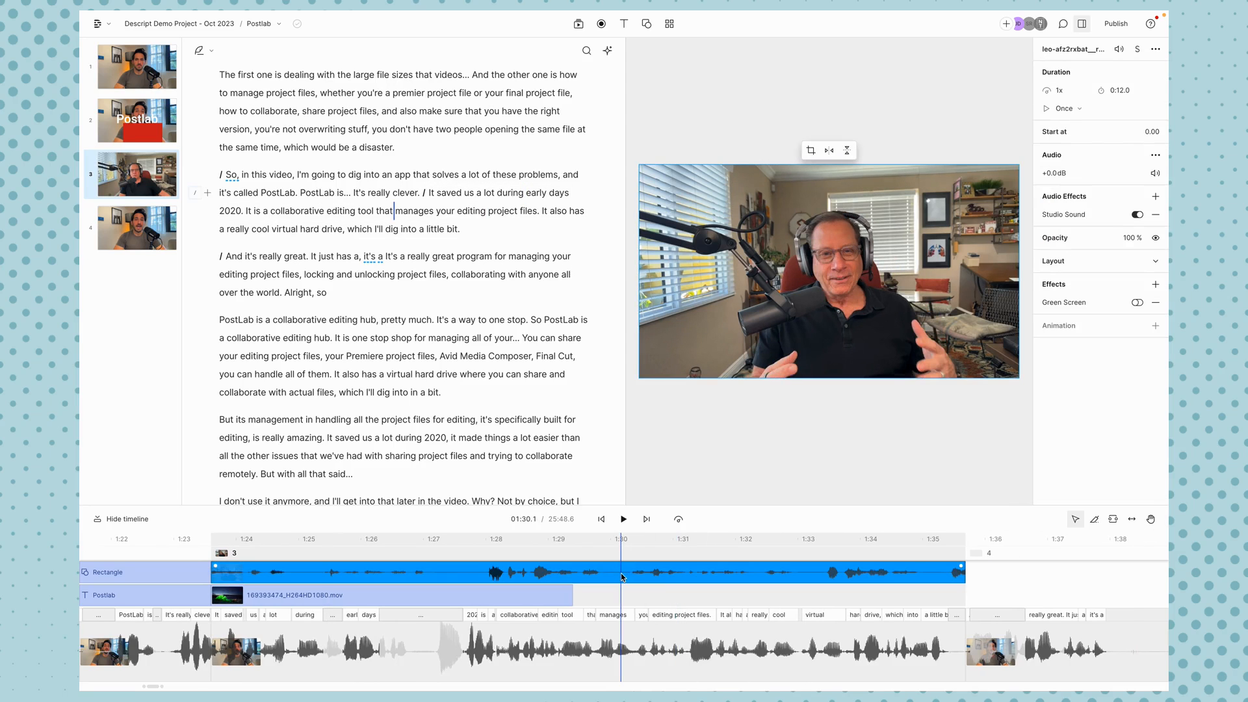
pyautogui.press('Delete')
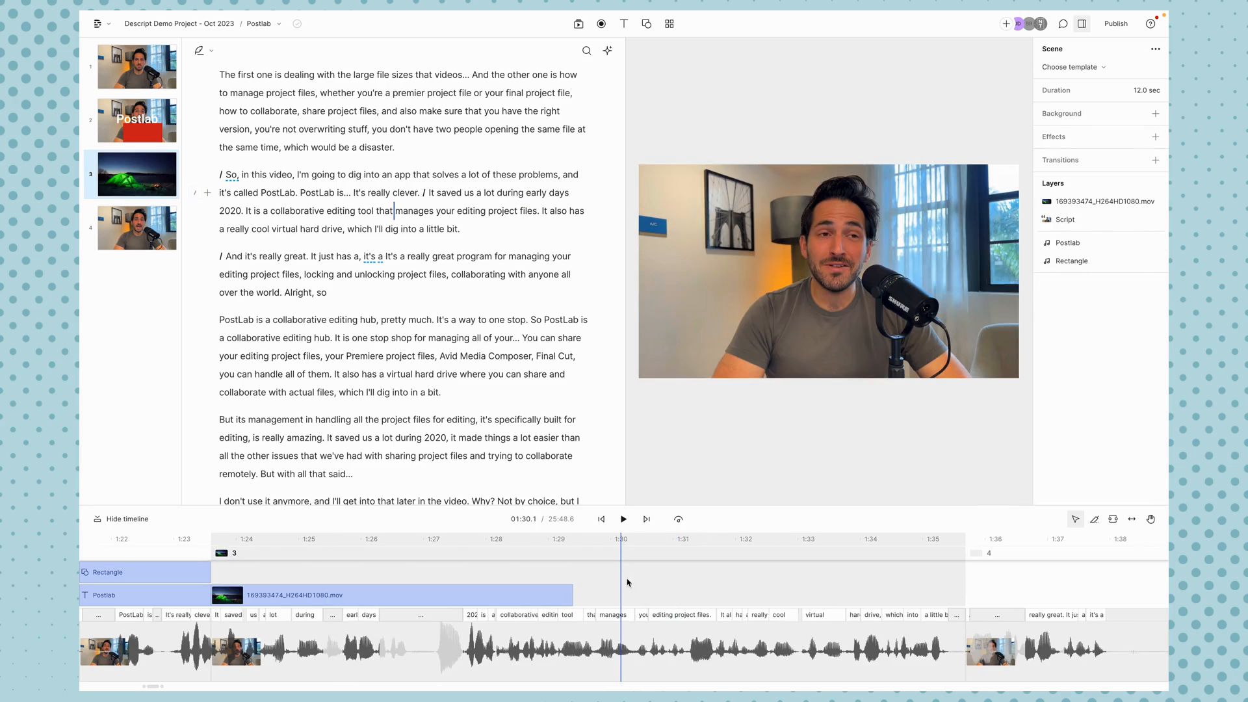
# Preview scene 3 beyond and within the 169393474_H264HD1080.mov clip, and select that clip's layer.
pyautogui.click(706, 581)
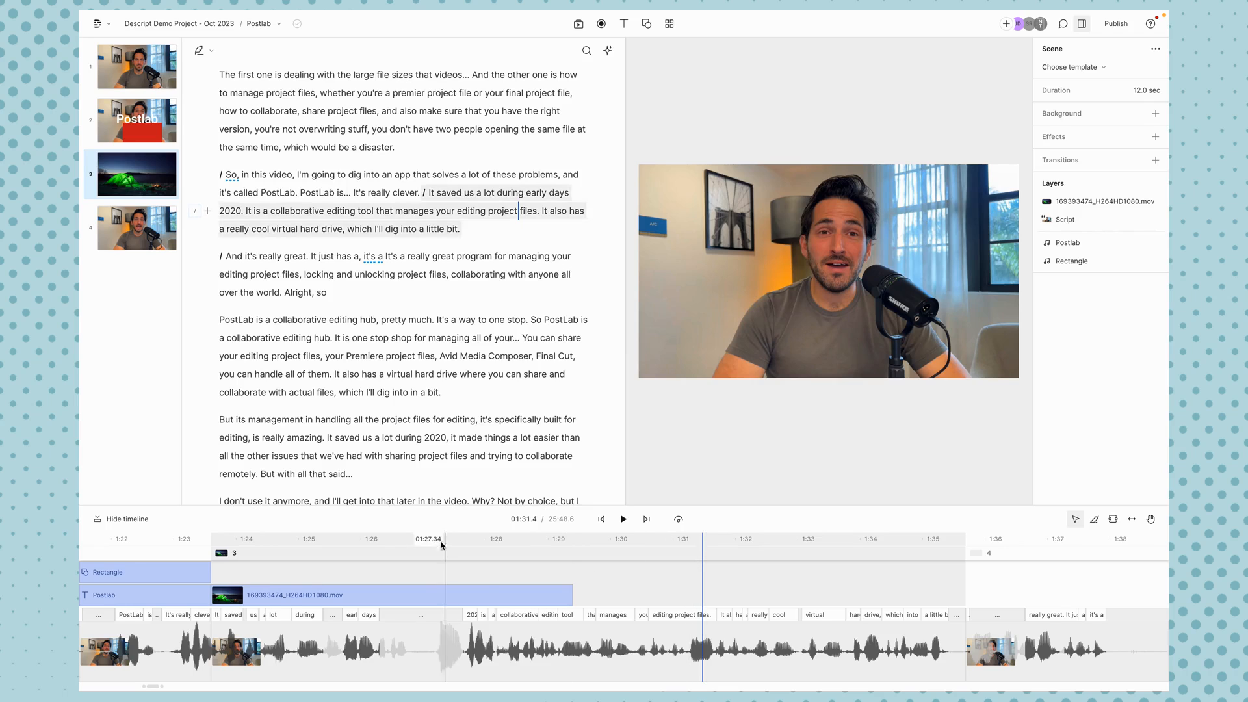
pyautogui.click(506, 593)
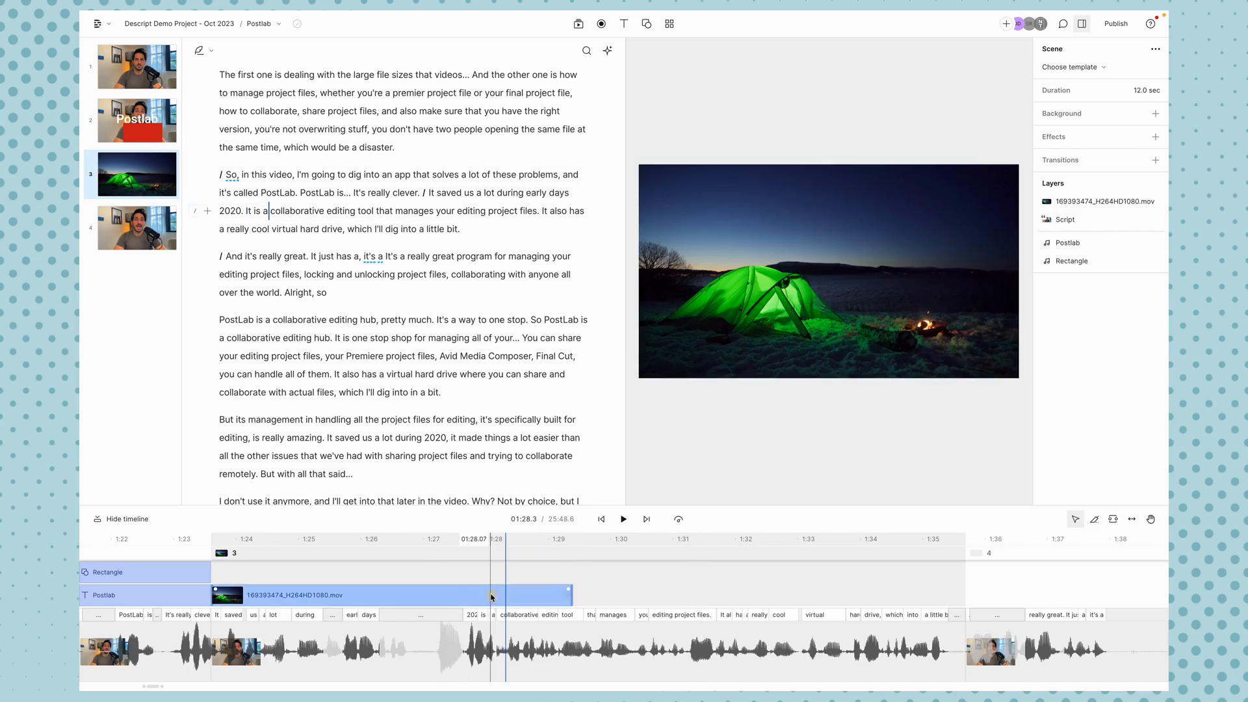
pyautogui.click(491, 599)
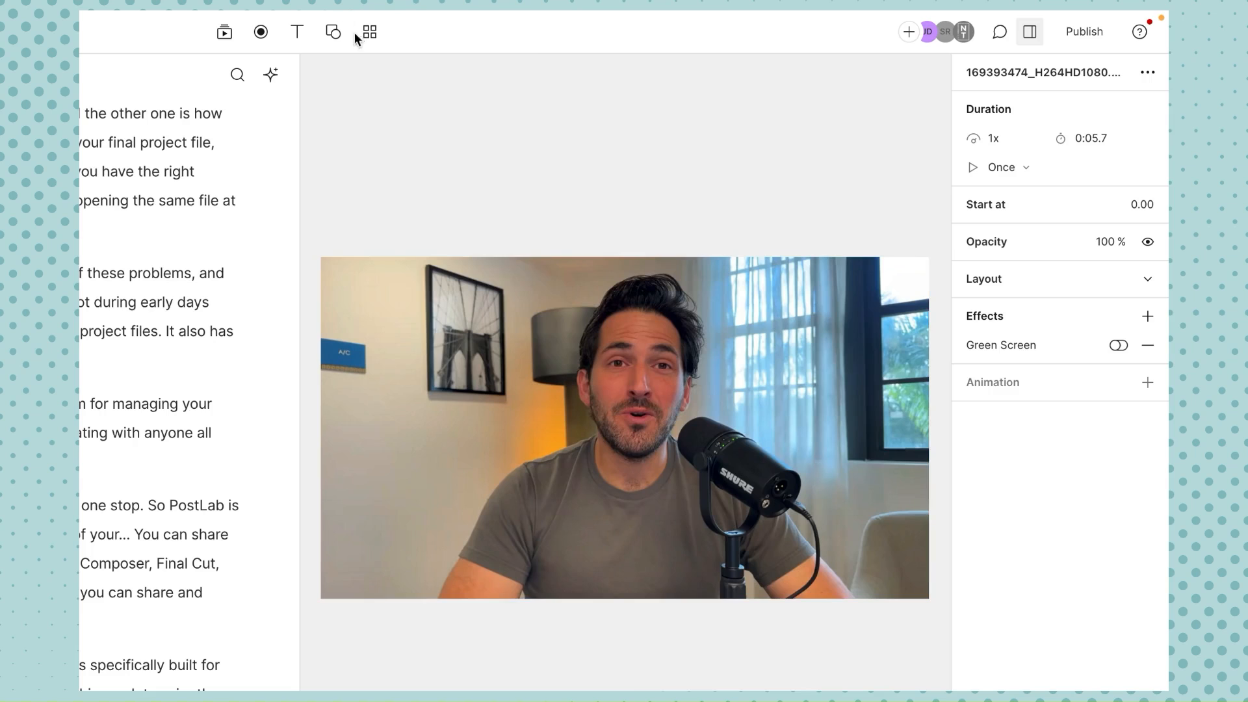
# Look through the available templates and the stock video library without adding anything.
pyautogui.click(371, 36)
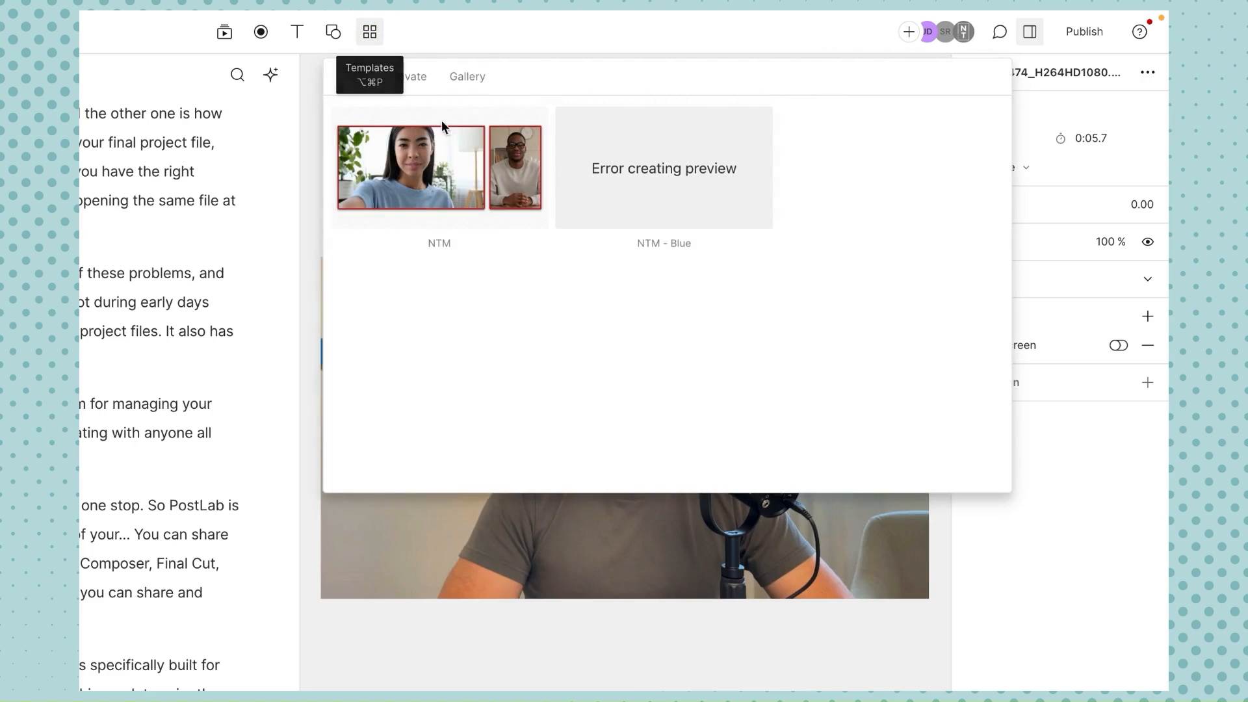
pyautogui.click(224, 32)
pyautogui.click(275, 76)
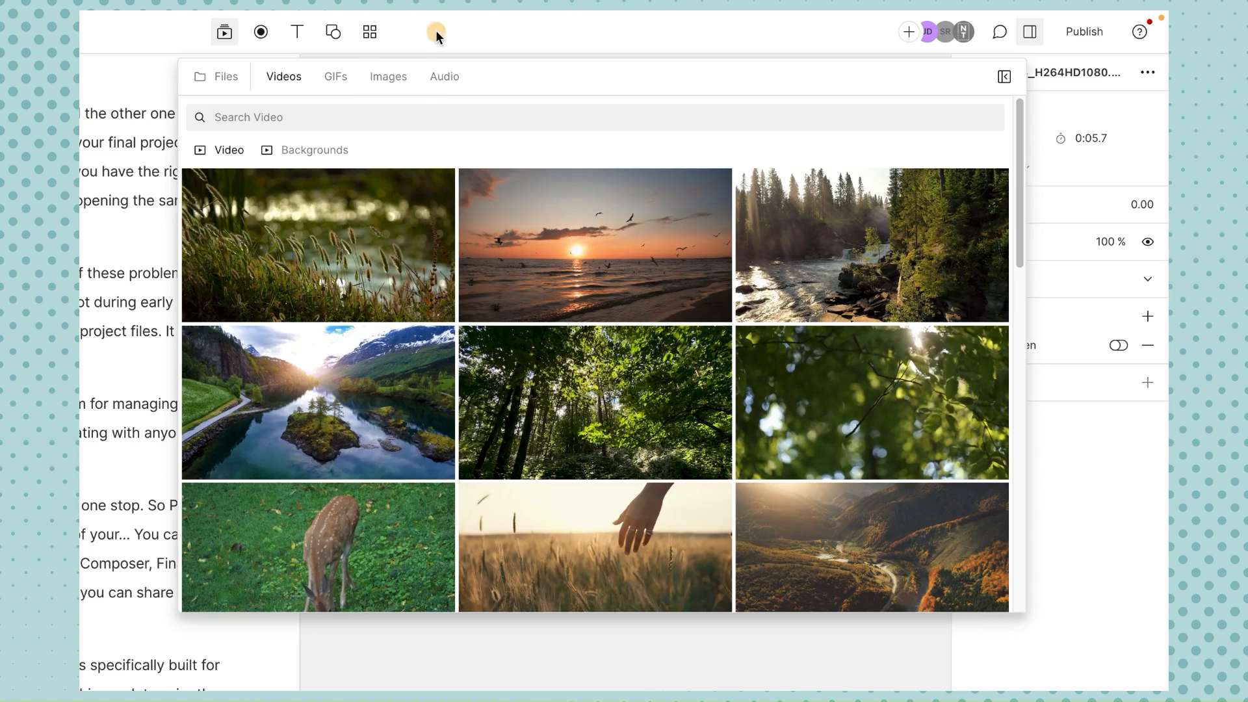
pyautogui.click(152, 39)
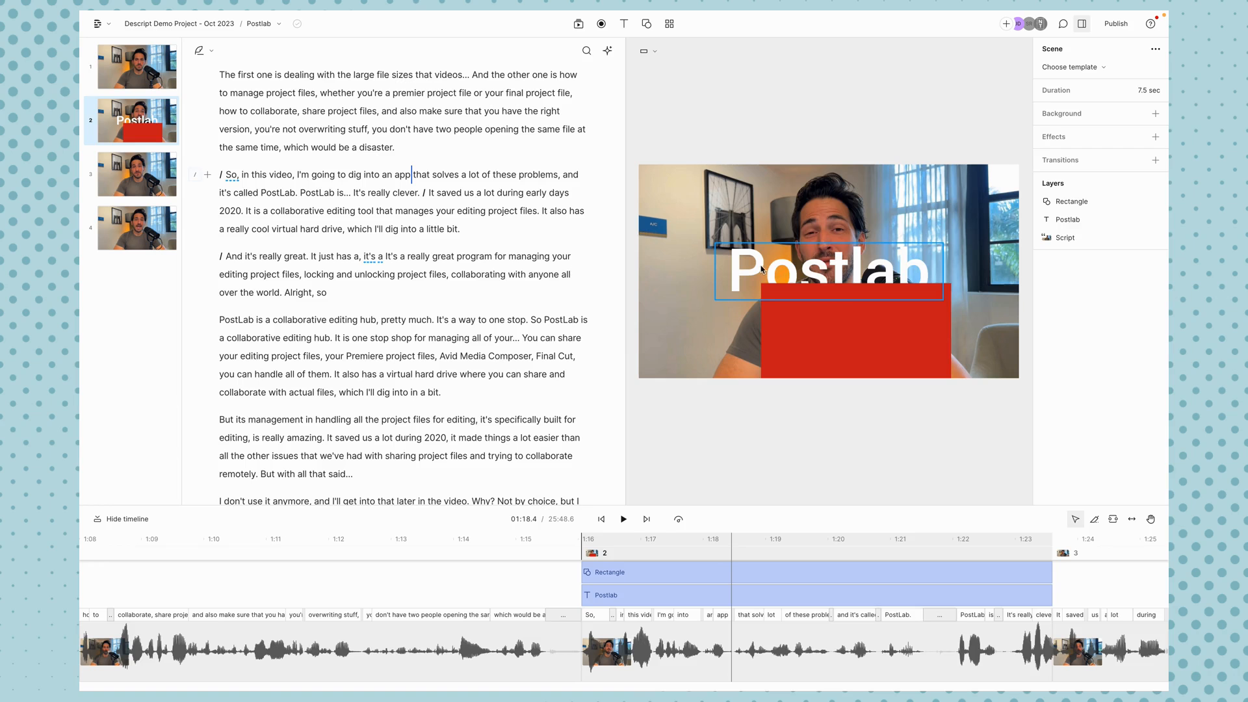
# Place the playhead at 01:28.4 in scene 3, above the 169393474_H264HD1080.mov clip.
pyautogui.click(787, 292)
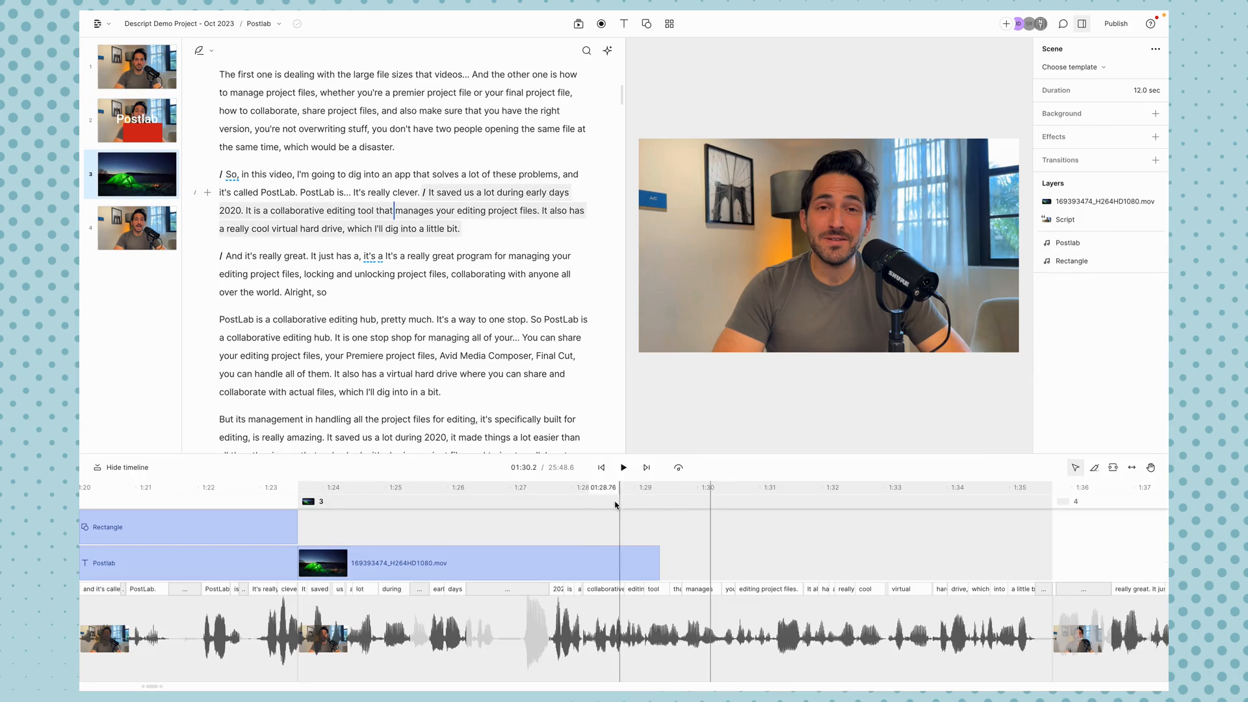
pyautogui.click(601, 532)
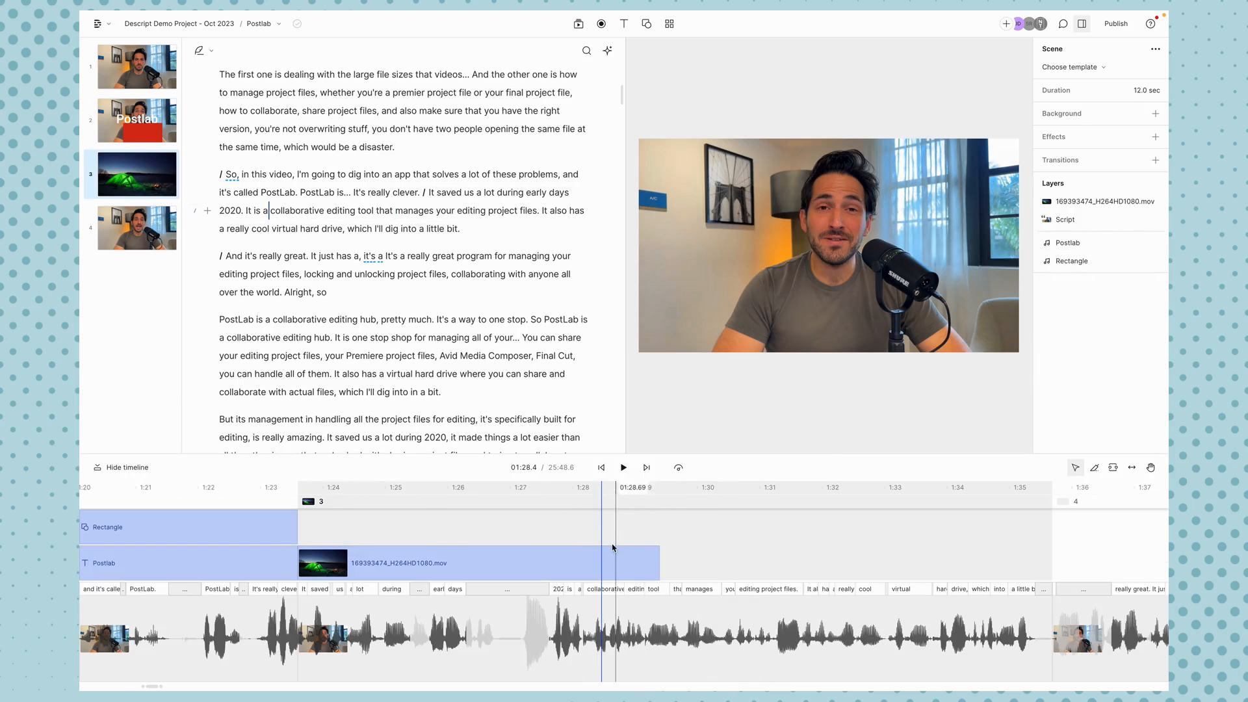
pyautogui.moveTo(652, 563); pyautogui.dragTo(640, 567)
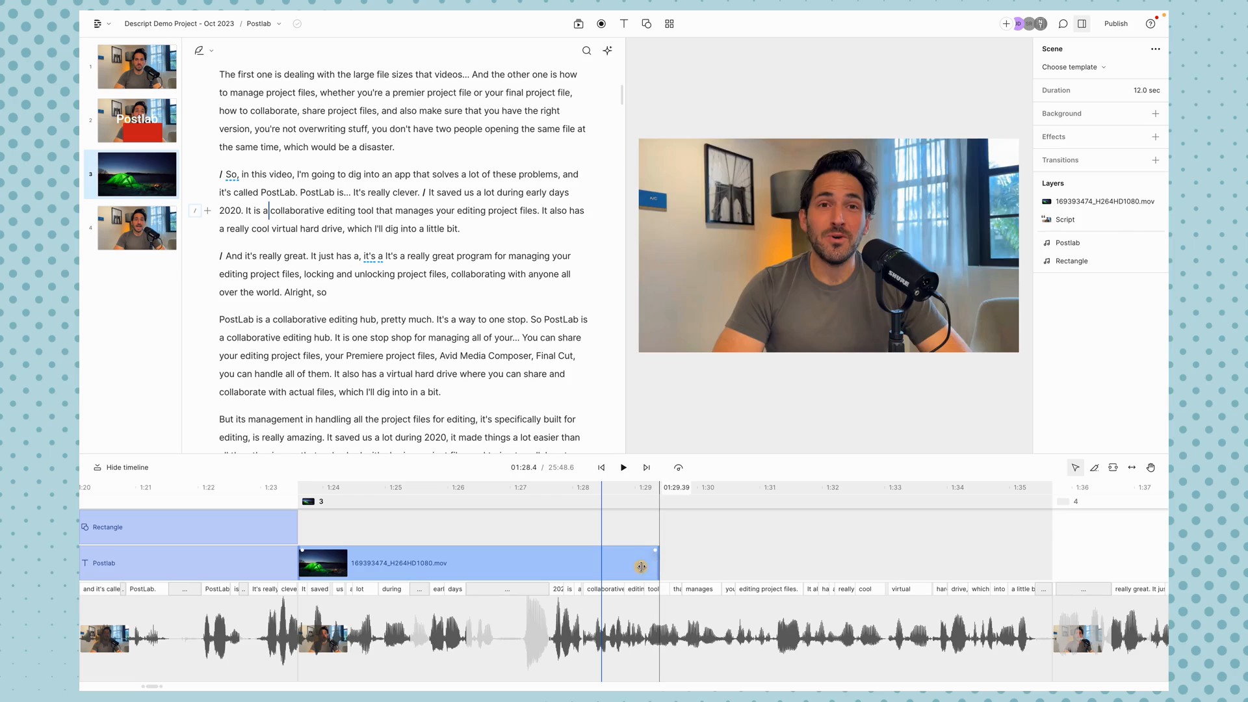
pyautogui.click(577, 496)
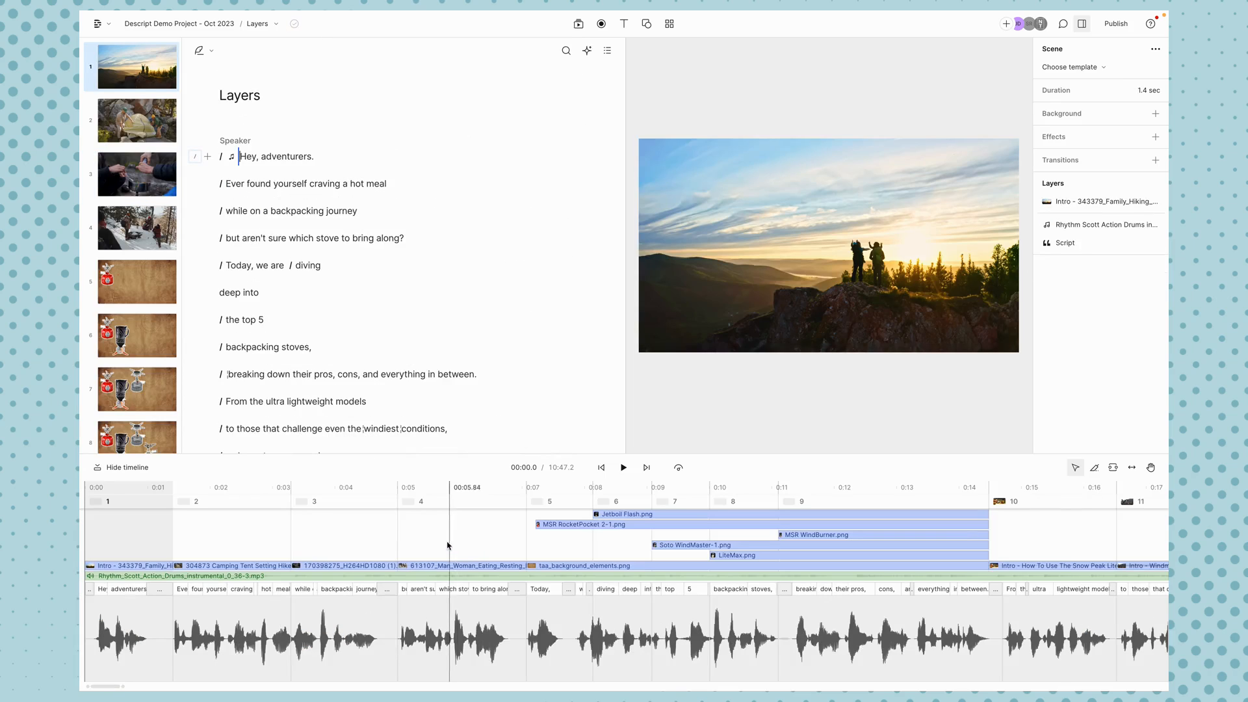
# Scrub through the Layers composition from scene 4 across scenes 7, 8 and 9 to see how the stove images stack up.
pyautogui.moveTo(440, 488); pyautogui.dragTo(498, 492)
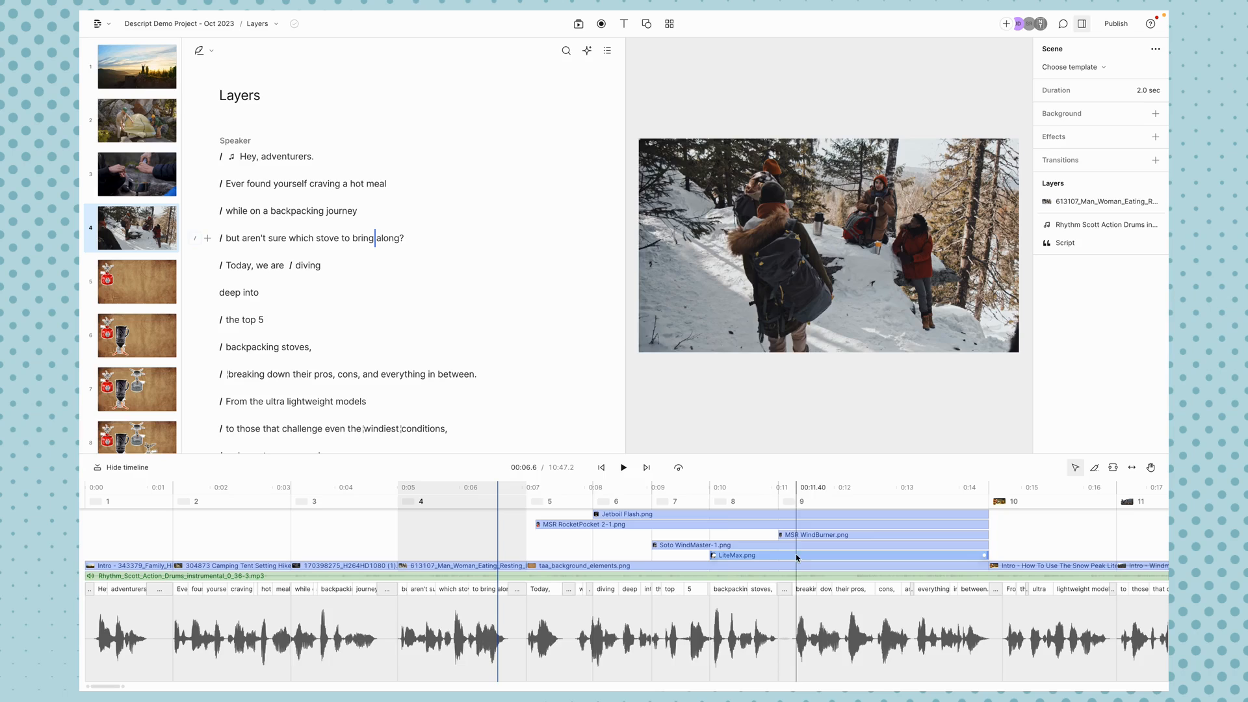
pyautogui.click(480, 492)
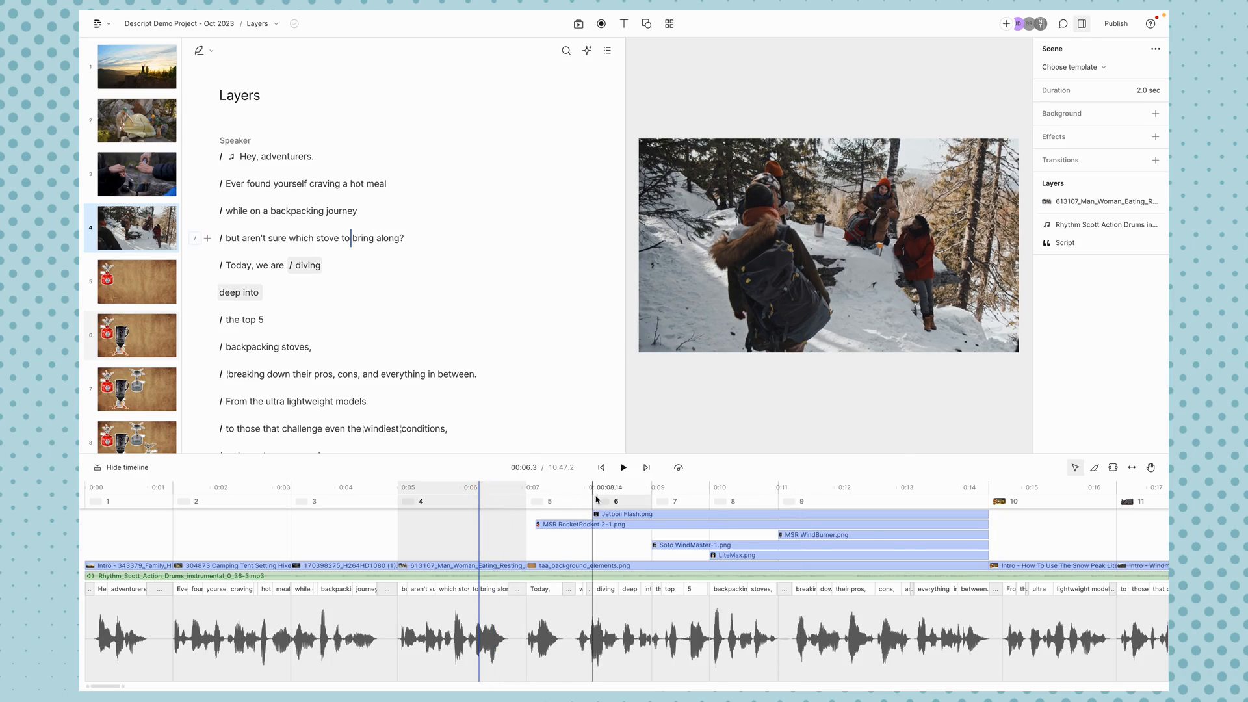
pyautogui.click(693, 489)
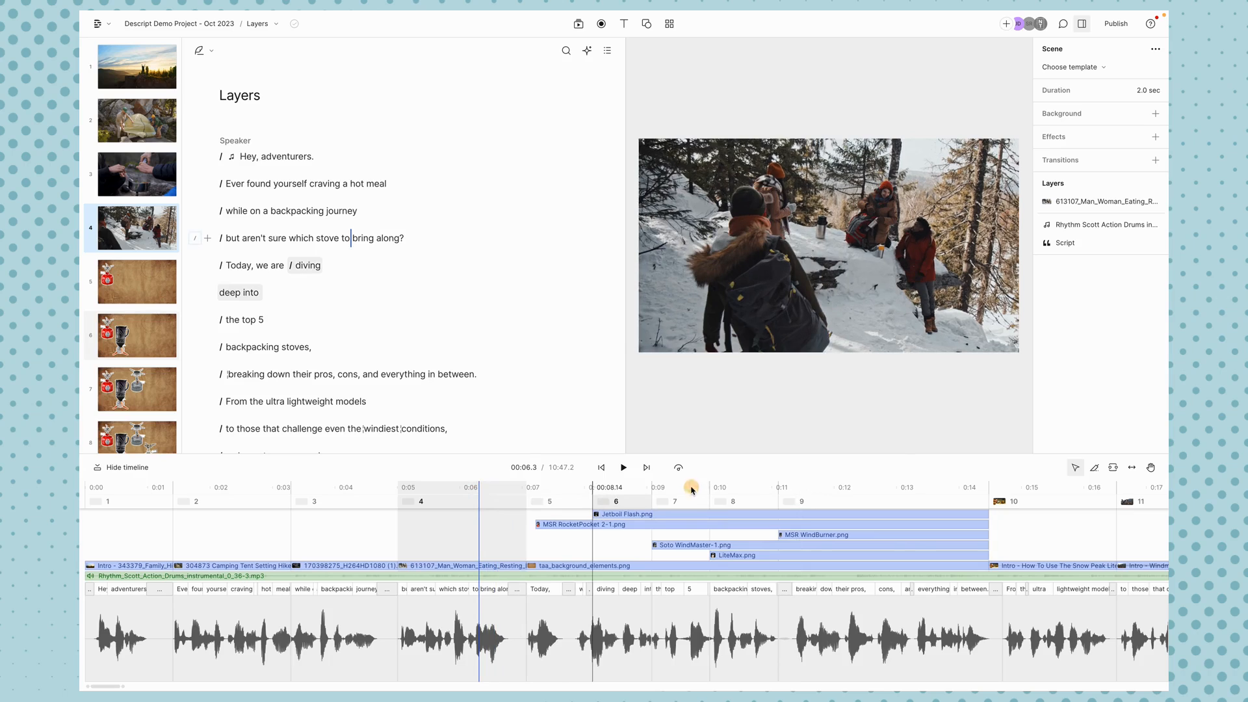
pyautogui.click(735, 491)
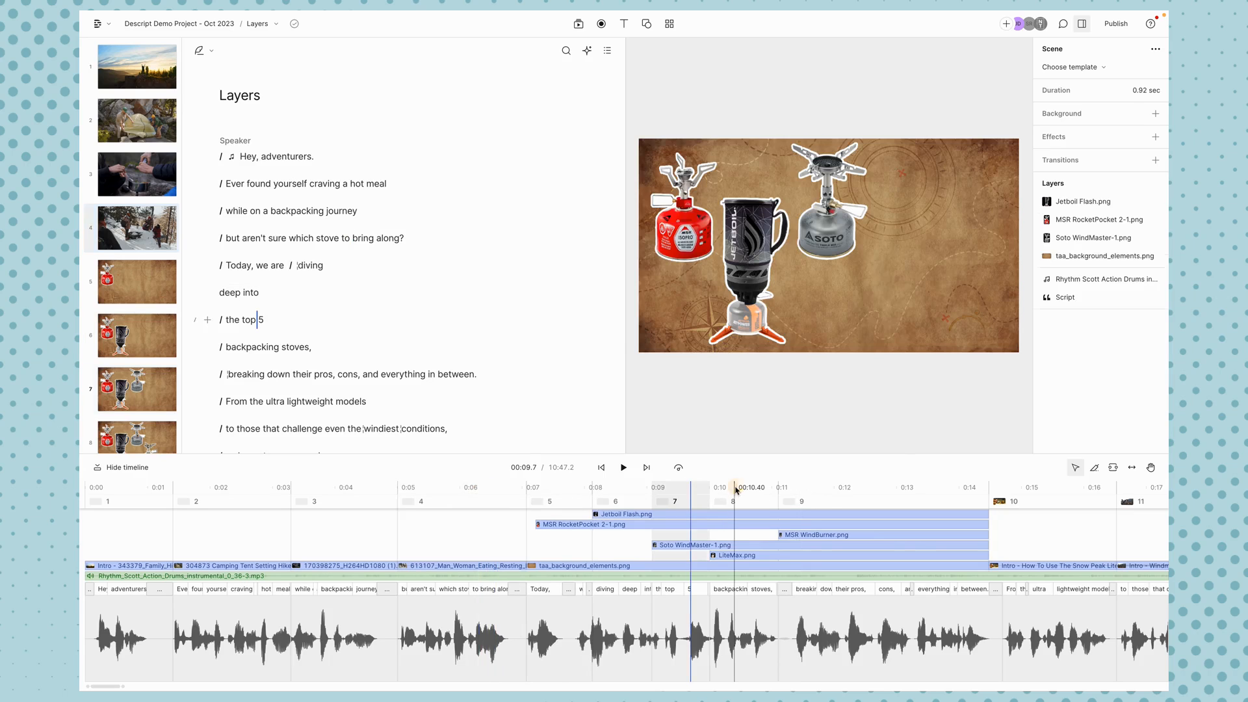
pyautogui.click(860, 490)
# Play the composition from 00:05.7 in scene 4 into scene 10, and stop playback at 00:16.2.
pyautogui.click(449, 489)
pyautogui.click(444, 489)
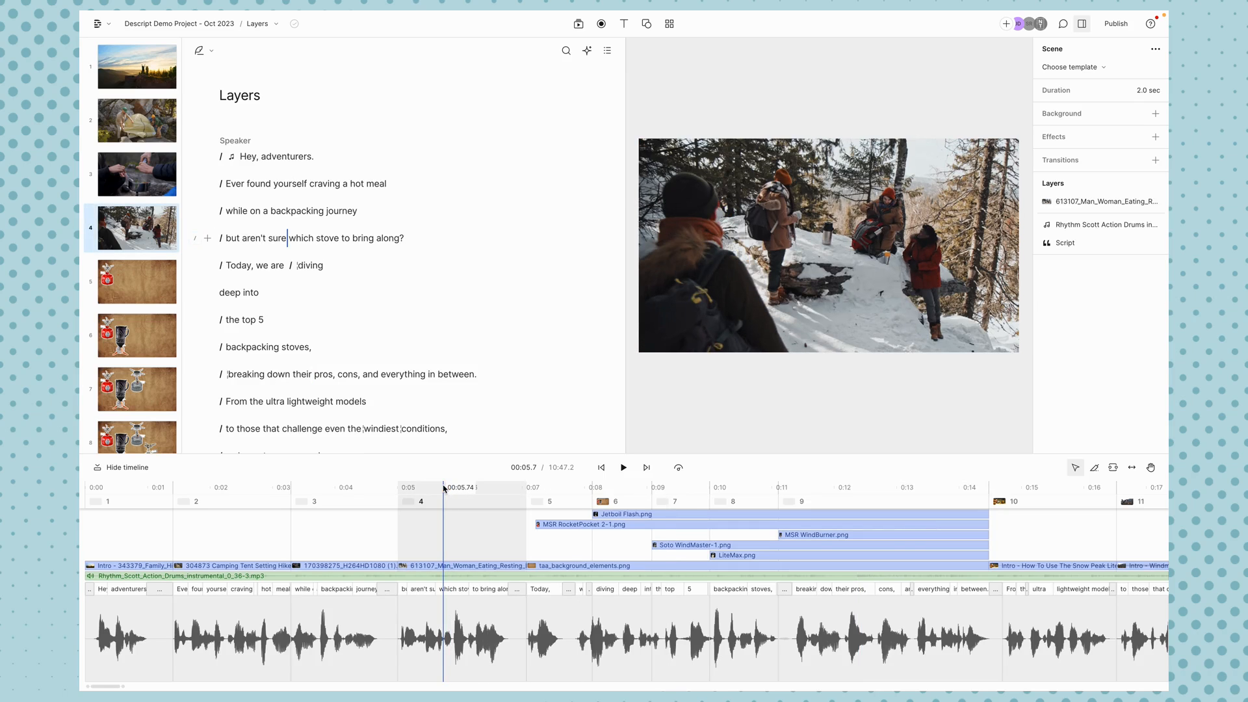
pyautogui.press('space')
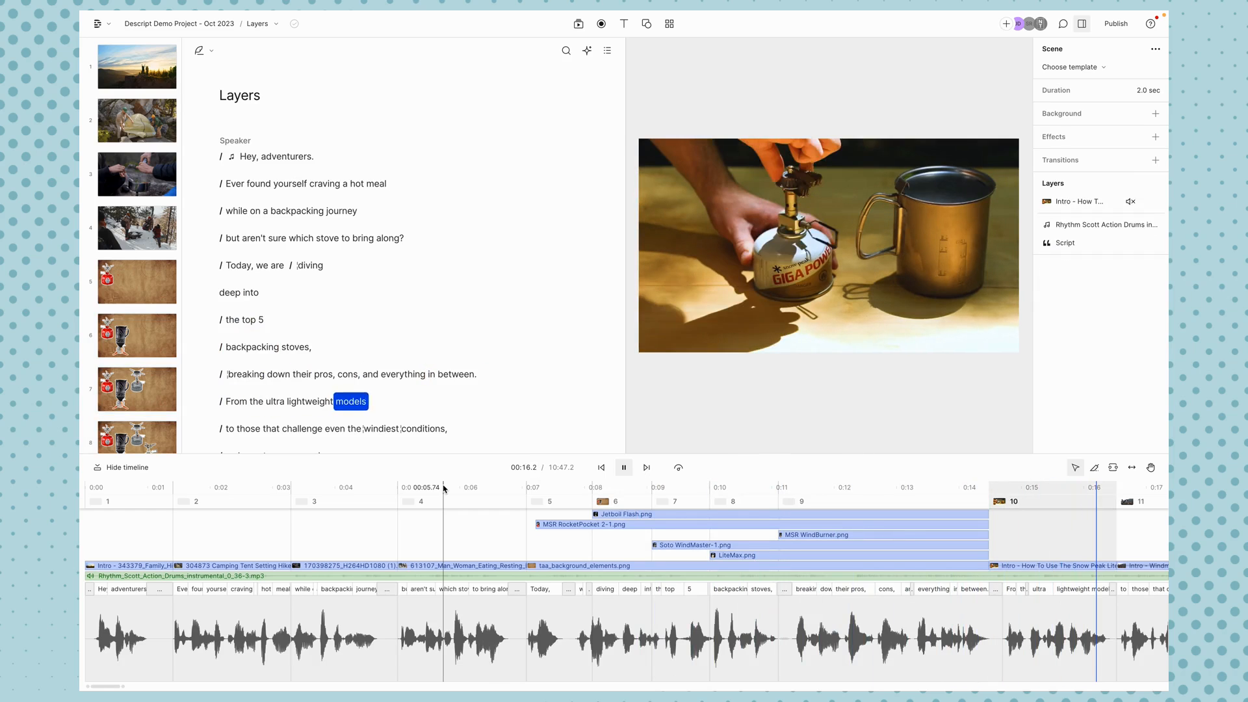
pyautogui.press('space')
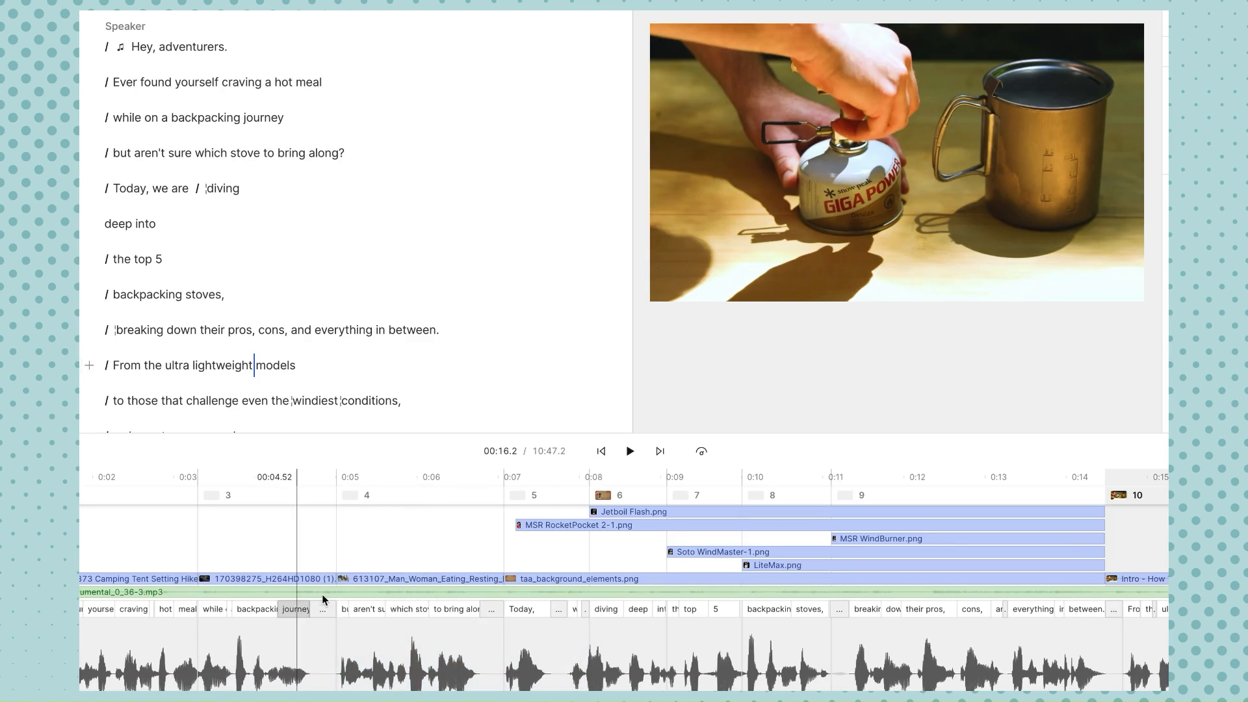
# Compare the frames of scenes 3, 4 and 5 by placing the playhead within each scene.
pyautogui.click(398, 573)
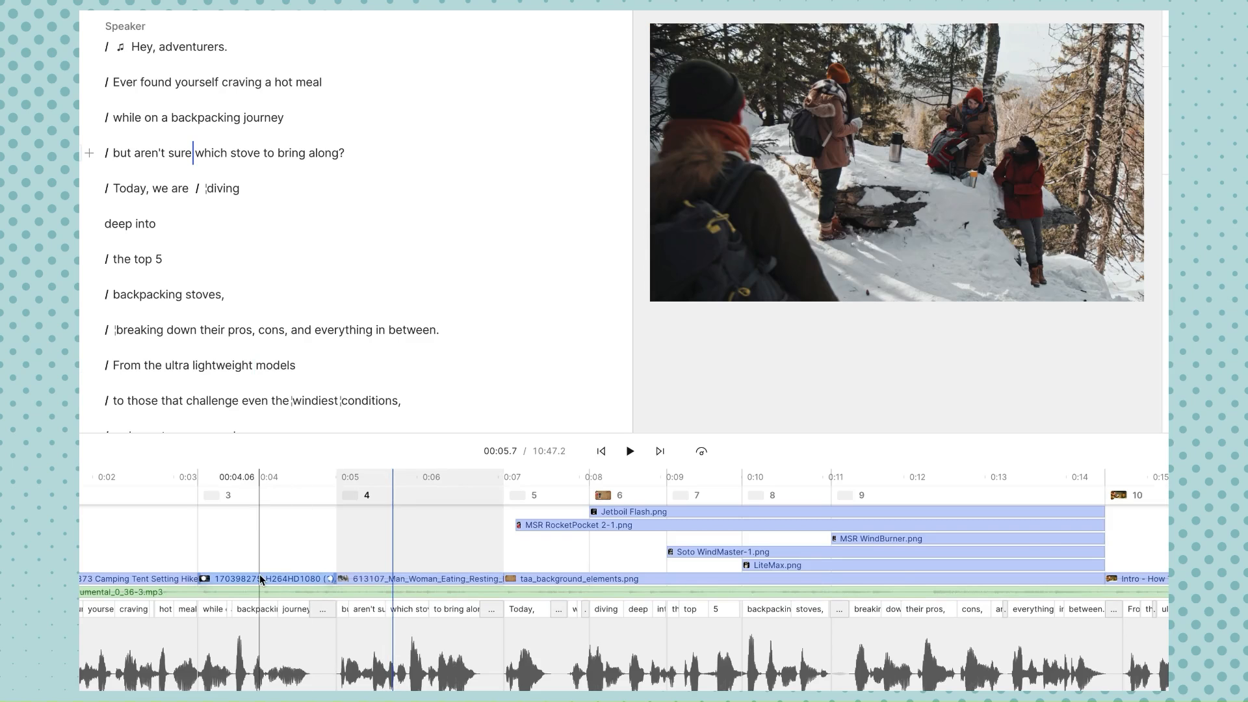
pyautogui.click(264, 550)
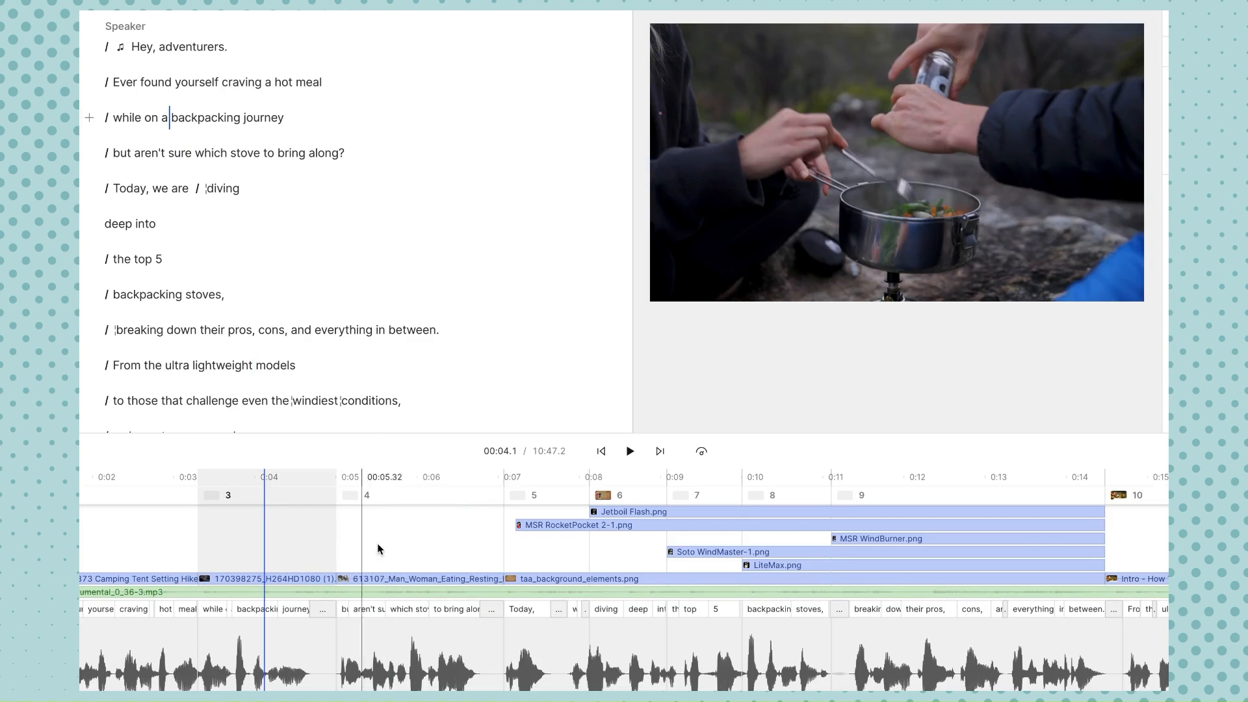
pyautogui.click(379, 547)
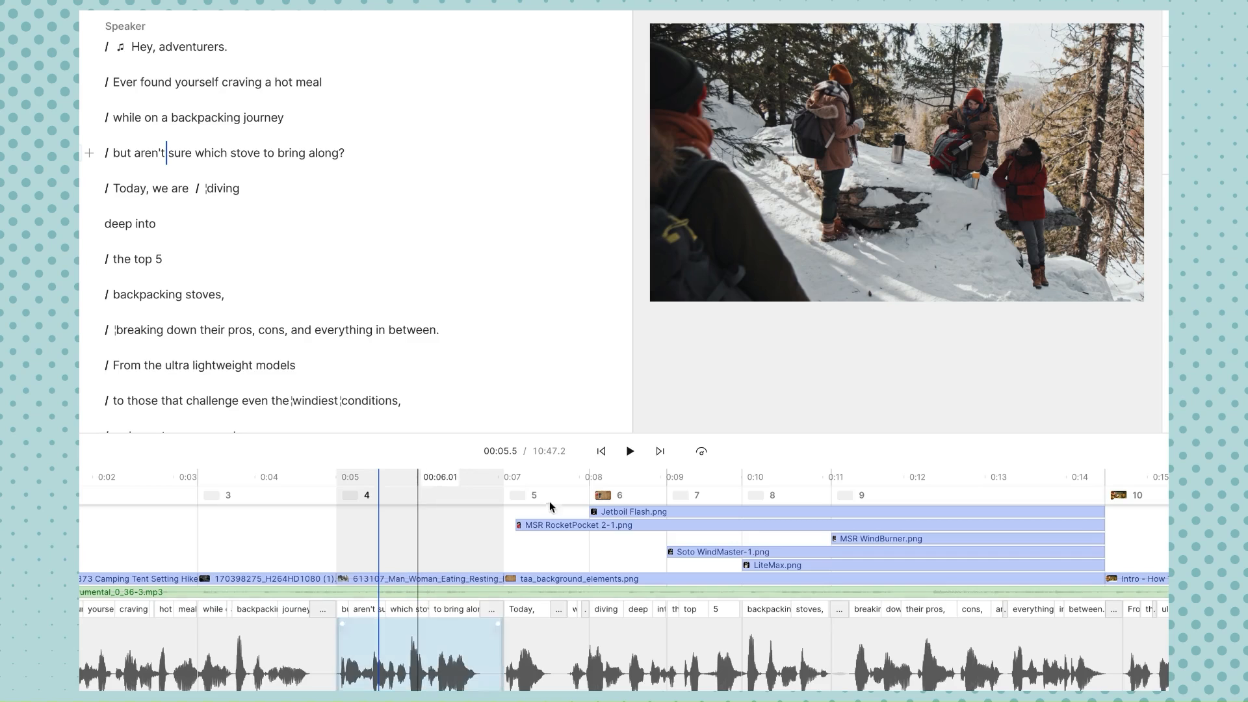
pyautogui.click(539, 561)
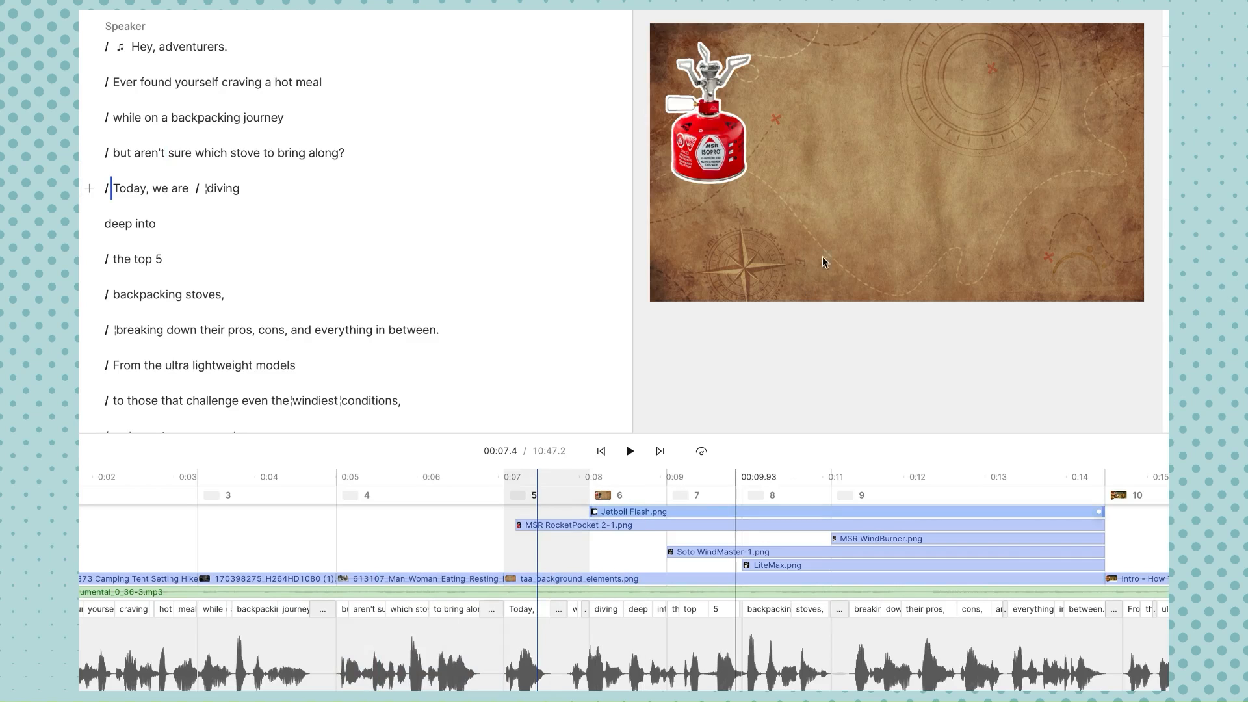
# Try moving the taa_background_elements.png layer downward on the scene 5 canvas, and undo the move.
pyautogui.moveTo(862, 249); pyautogui.dragTo(868, 312)
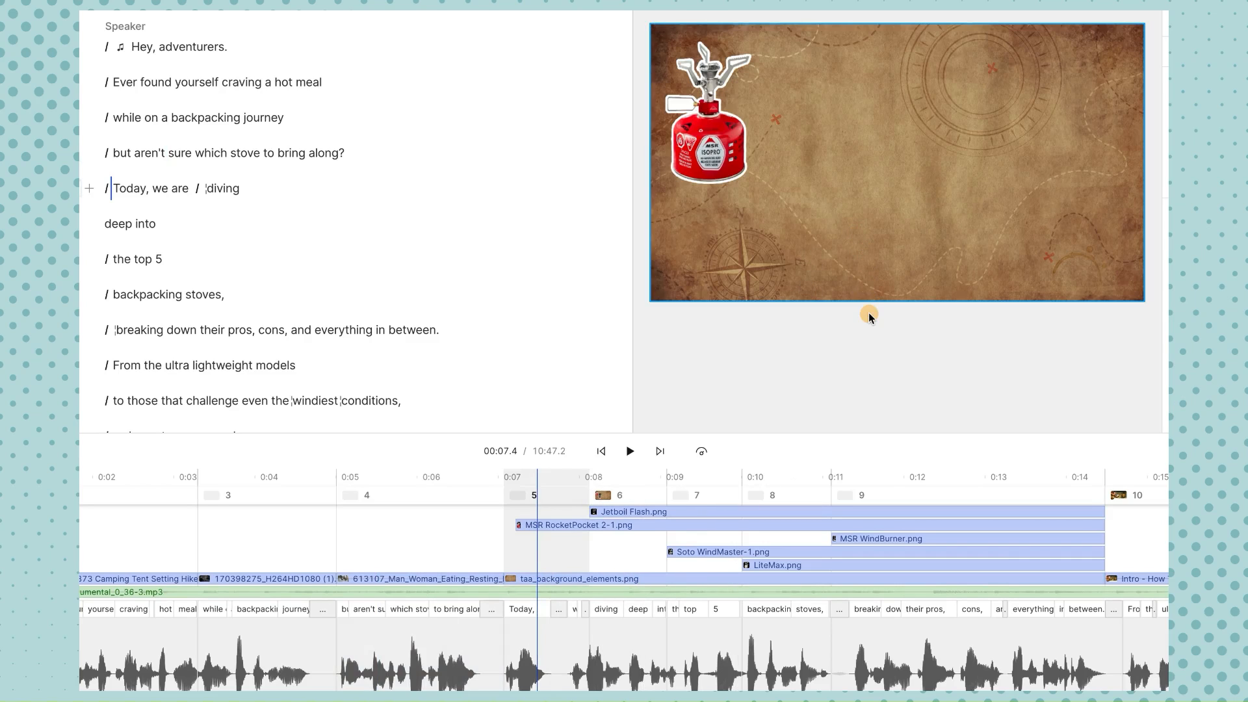
pyautogui.click(849, 226)
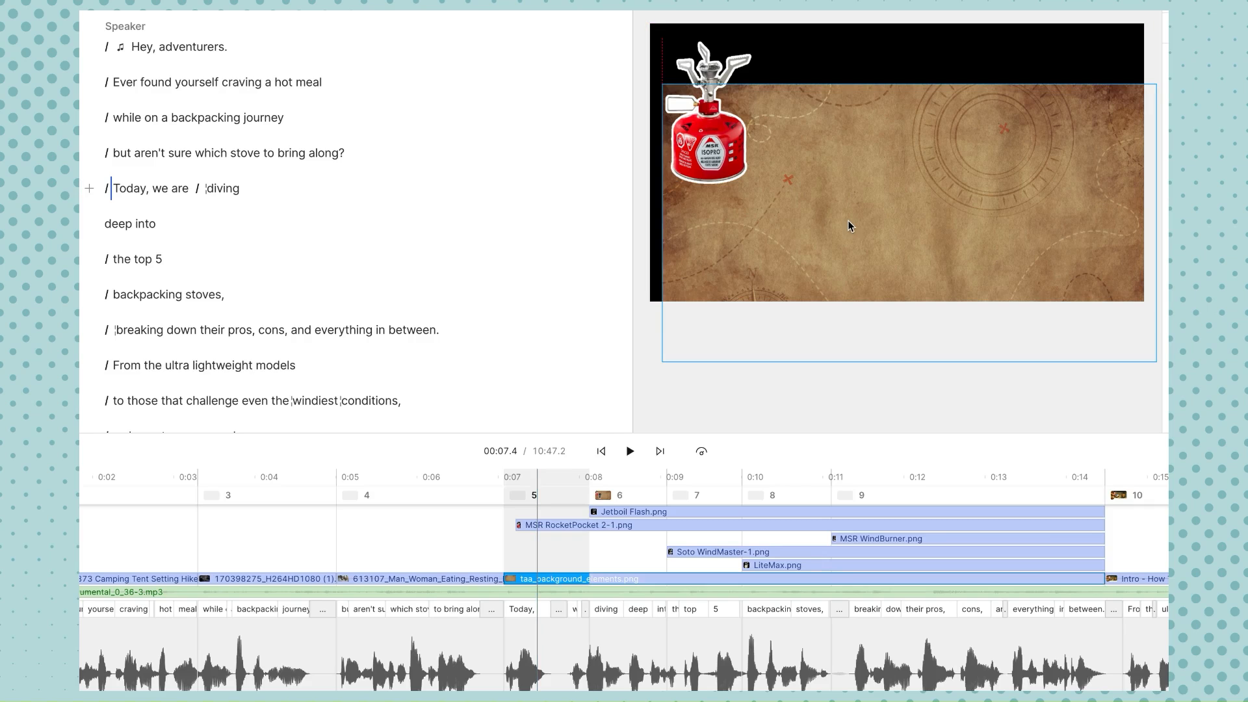
pyautogui.hotkey('ctrl', 'z')
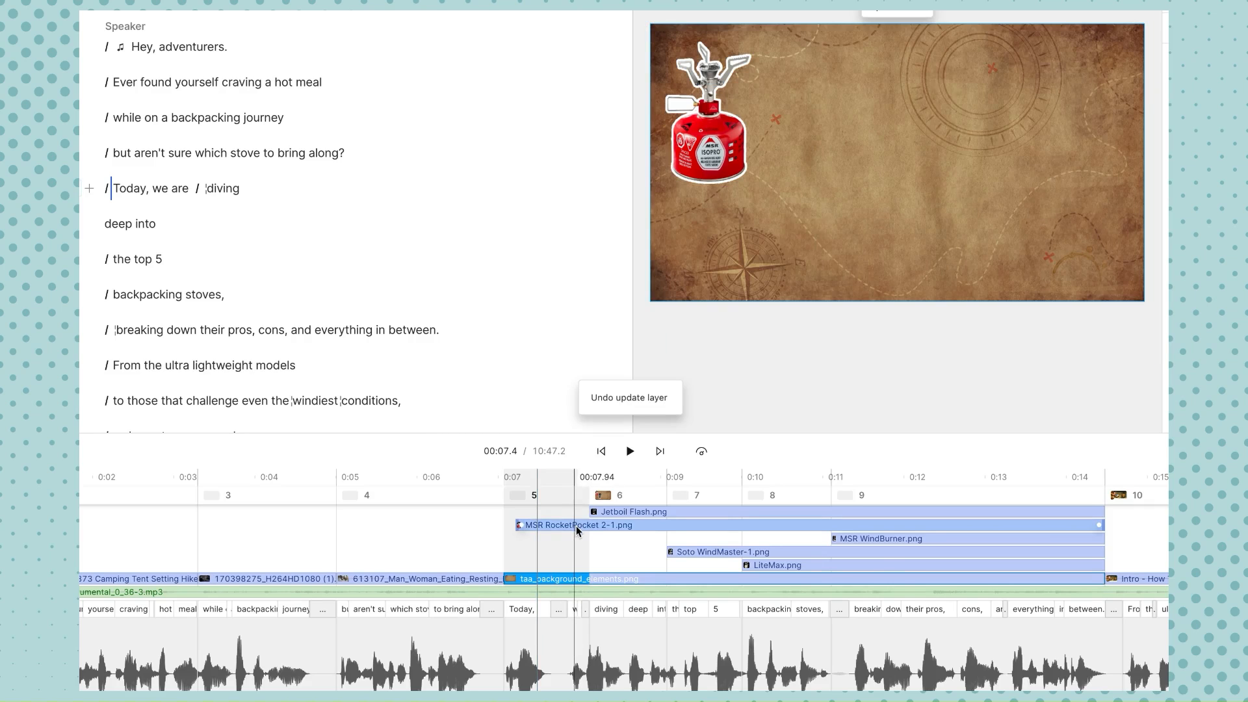
# Preview scene 5 at several points up to 00:07.8, and select its MSR RocketPocket 2-1.png layer.
pyautogui.hscroll(-1, 576, 525)
pyautogui.click(565, 481)
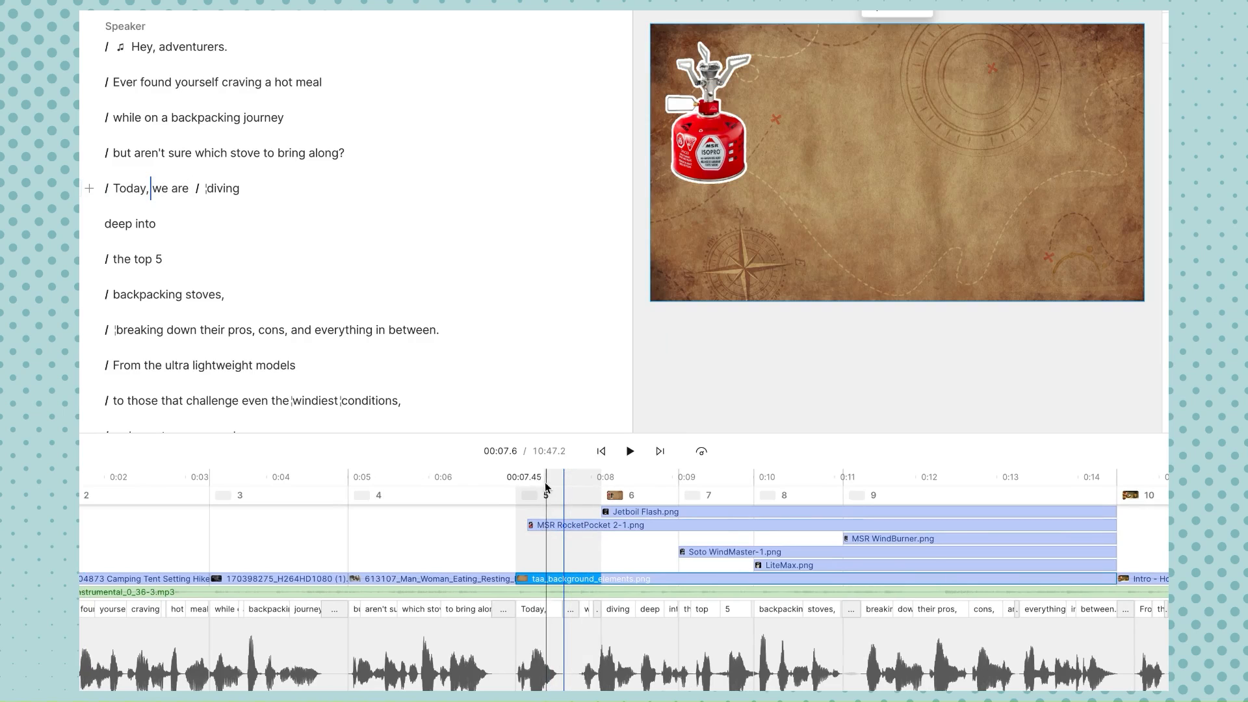
pyautogui.click(527, 481)
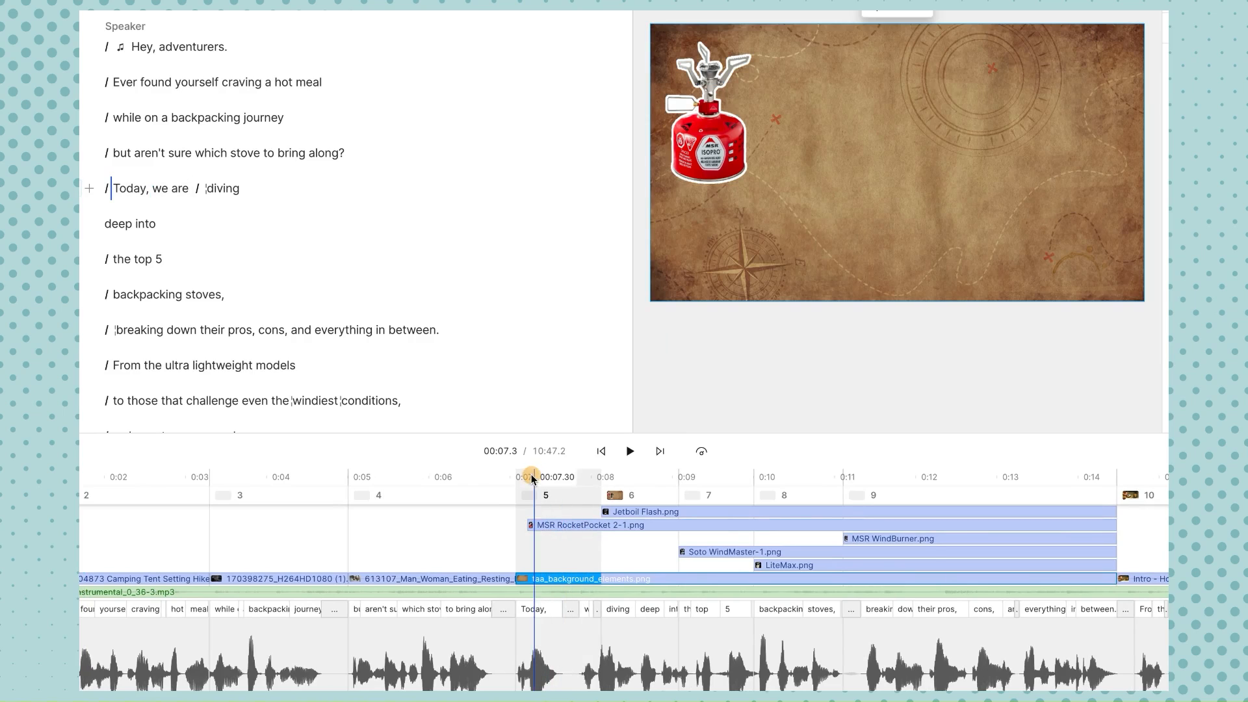
pyautogui.click(575, 477)
pyautogui.click(577, 527)
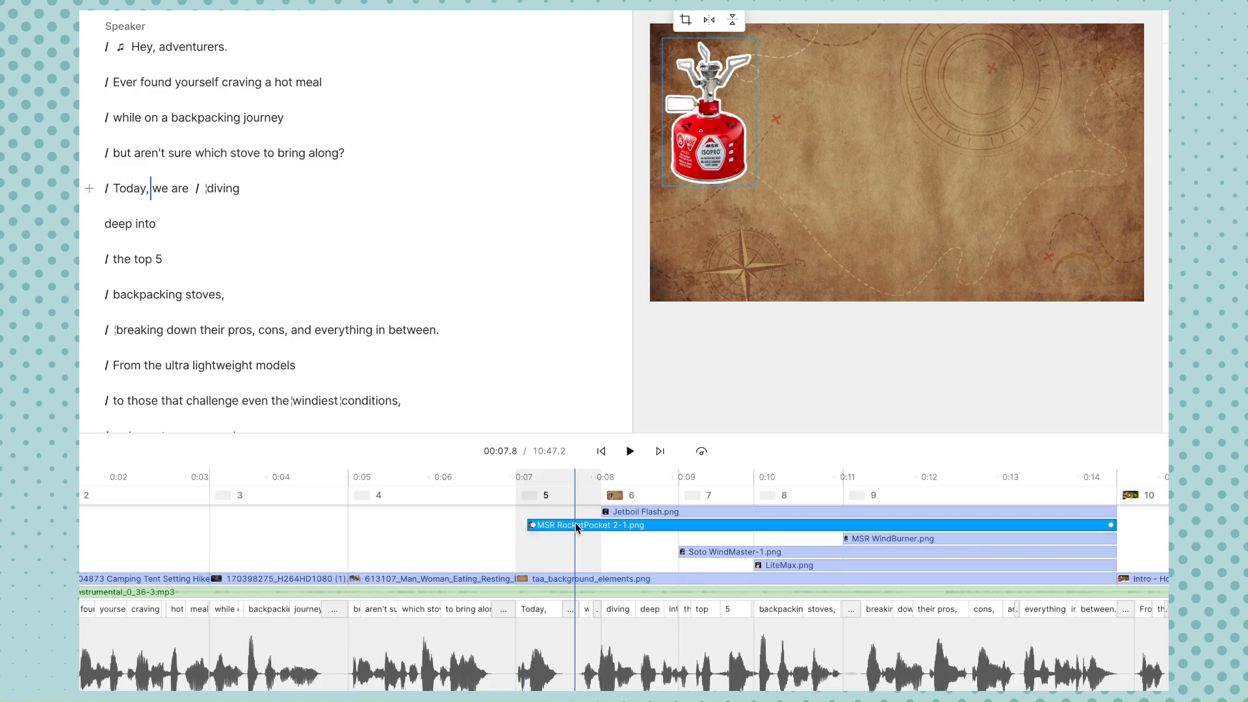
pyautogui.click(705, 160)
pyautogui.press('space')
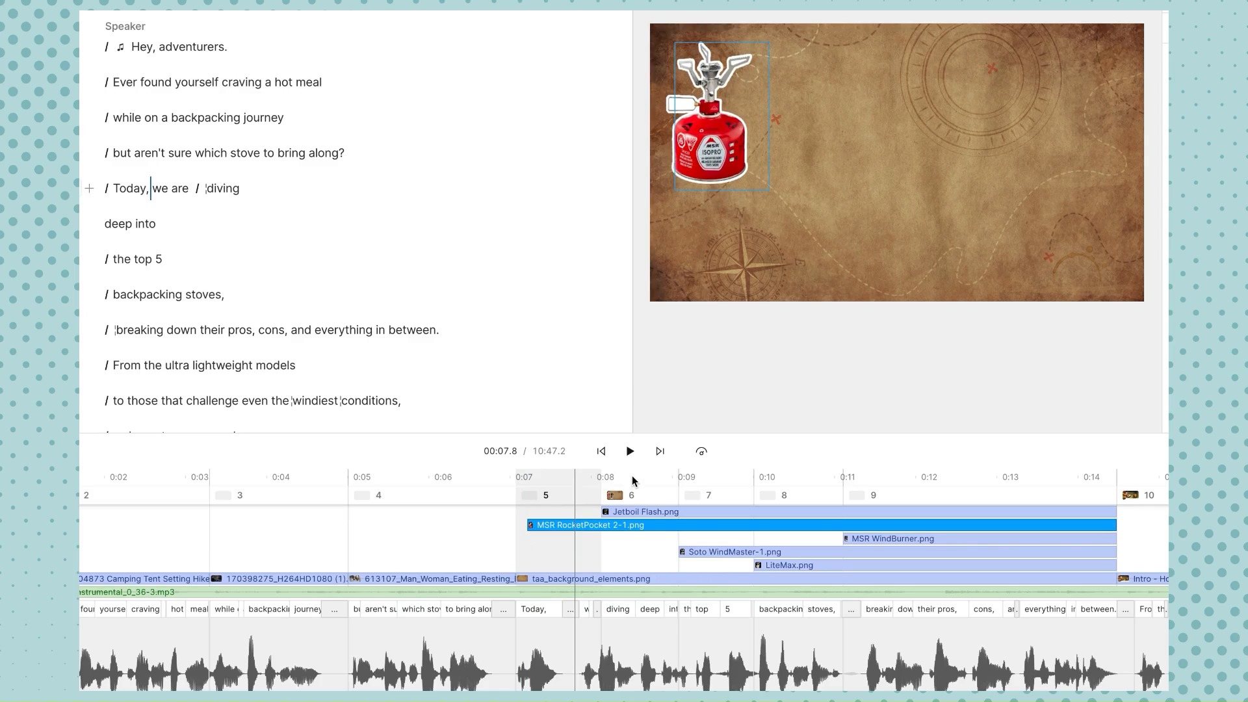
# Preview the stacked stove image layers across scenes 6, 7 and 8, ending at 00:10.2.
pyautogui.click(635, 478)
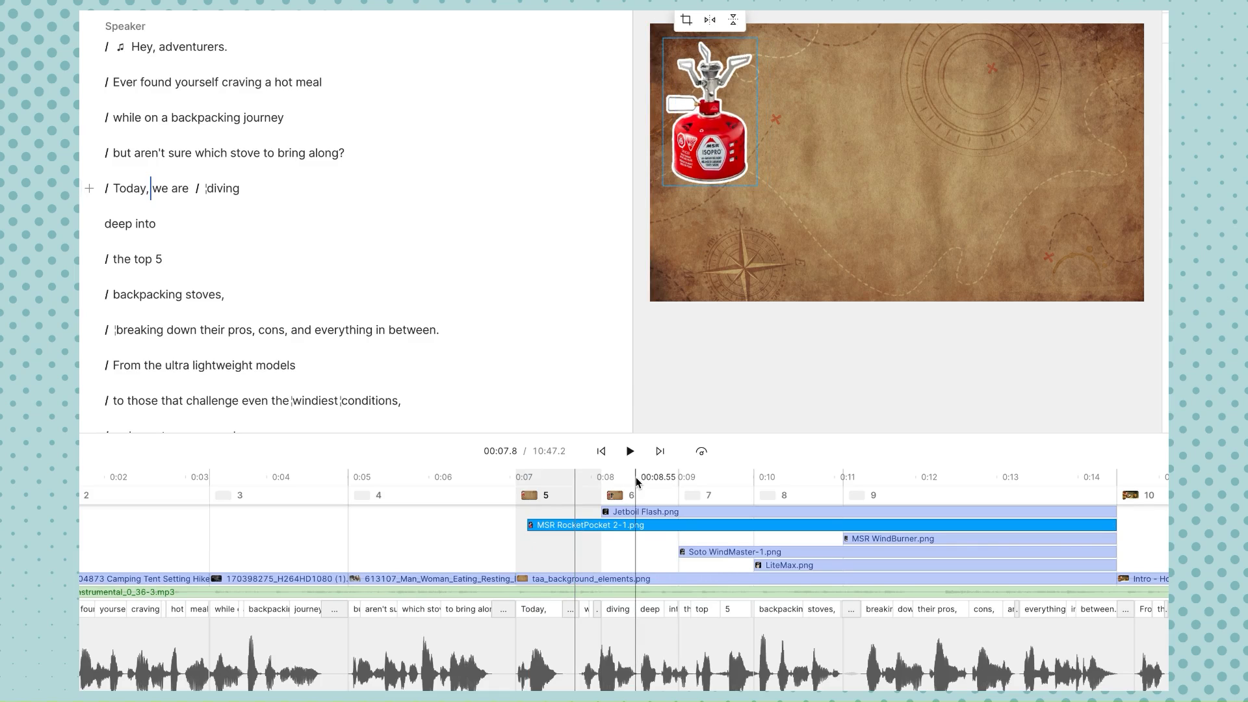
pyautogui.click(698, 476)
pyautogui.click(775, 477)
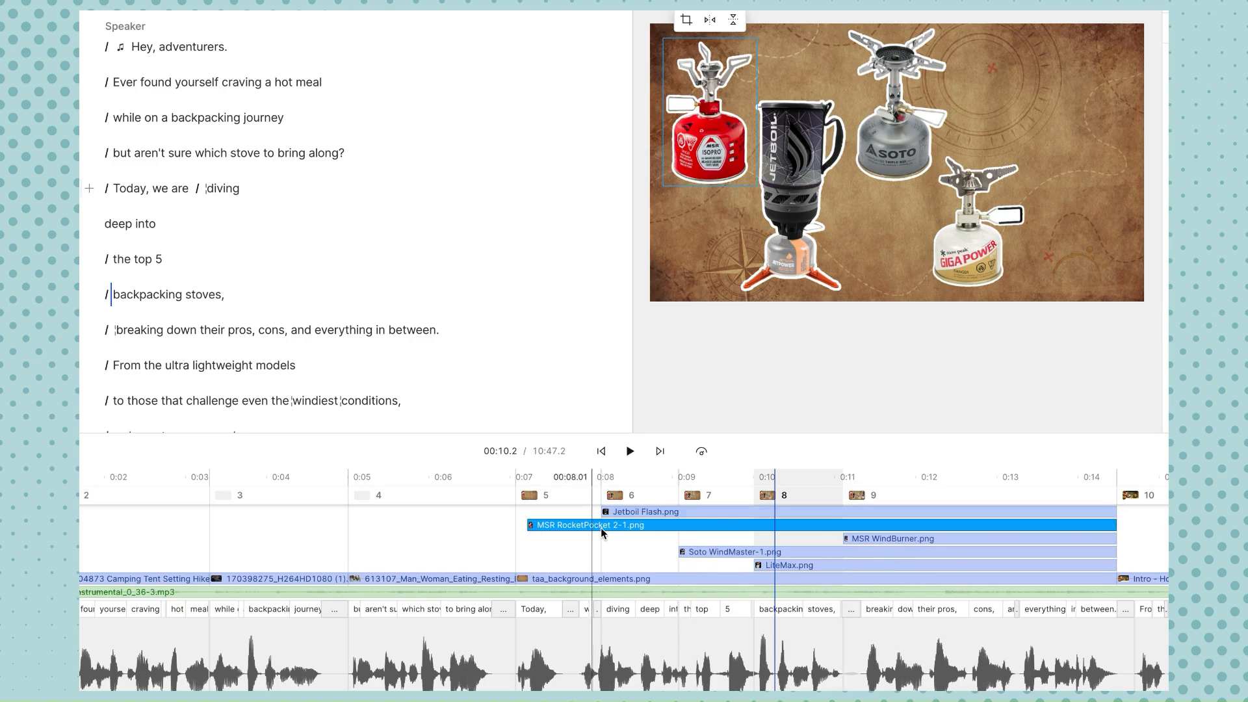
# Place the playhead in scene 11, search the project files for "jetboil", and add Jetboil Flash - 2.jpeg as a new layer.
pyautogui.hscroll(3, 612, 553)
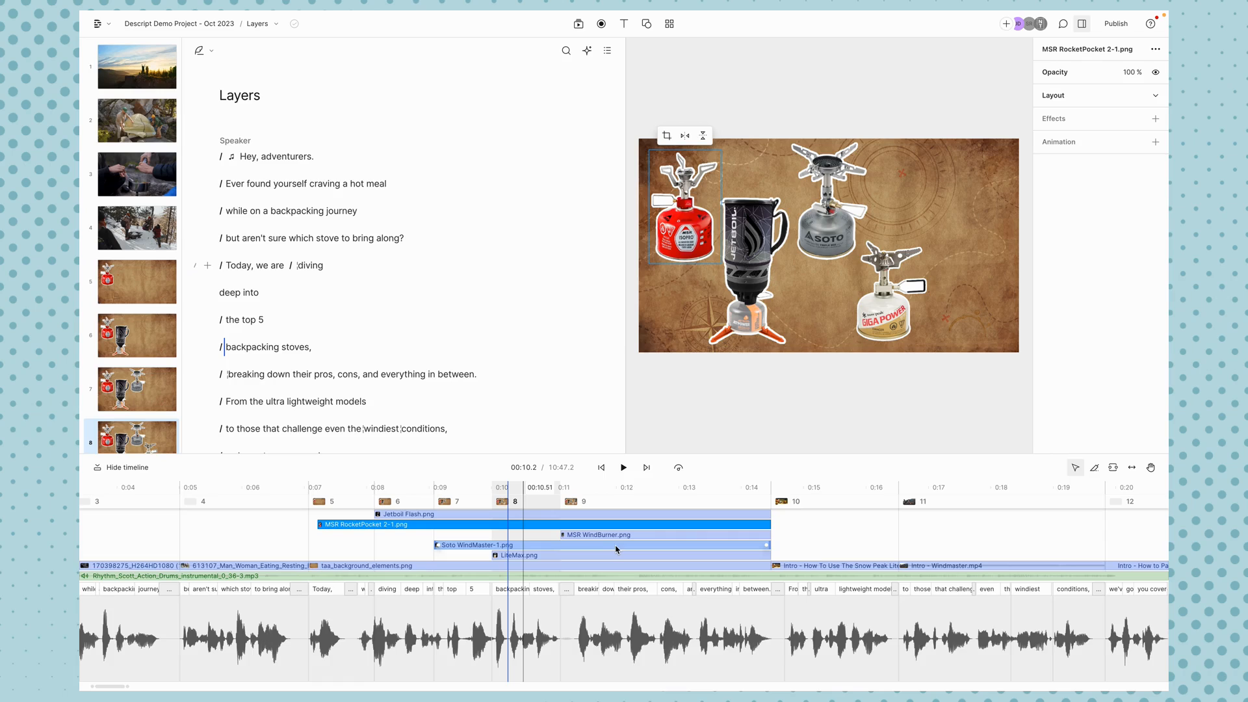
pyautogui.hscroll(5, 722, 529)
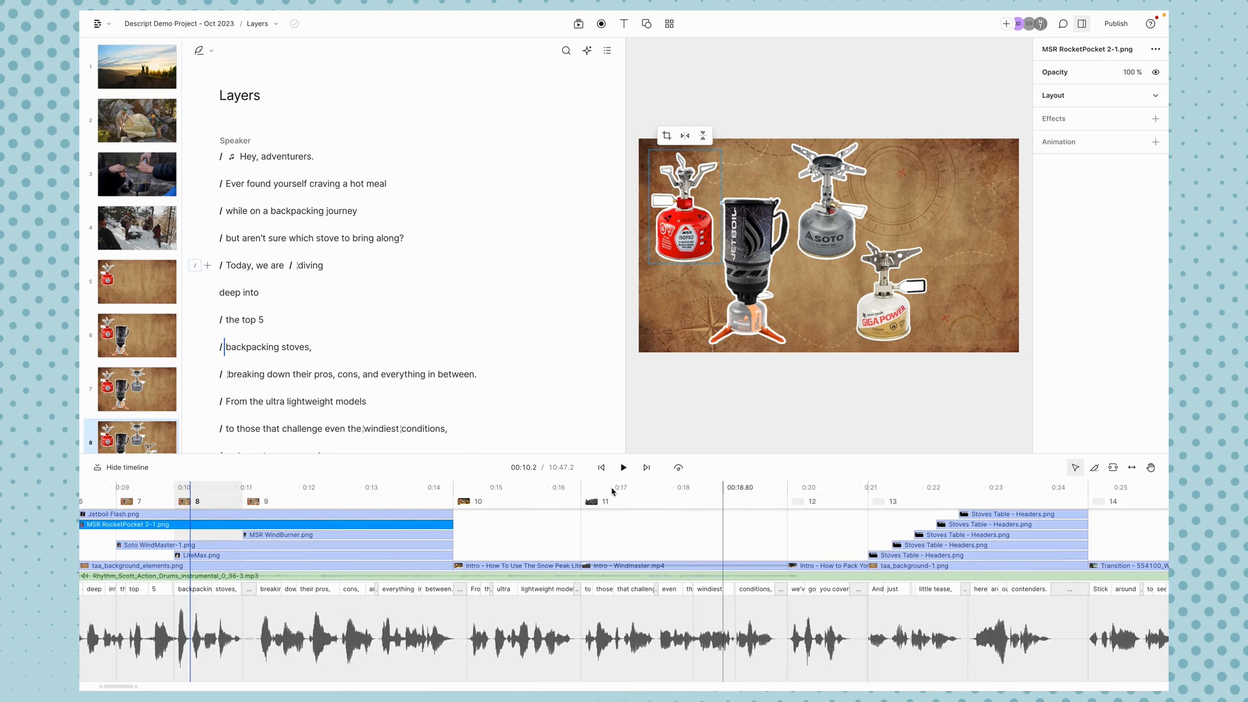
pyautogui.click(609, 489)
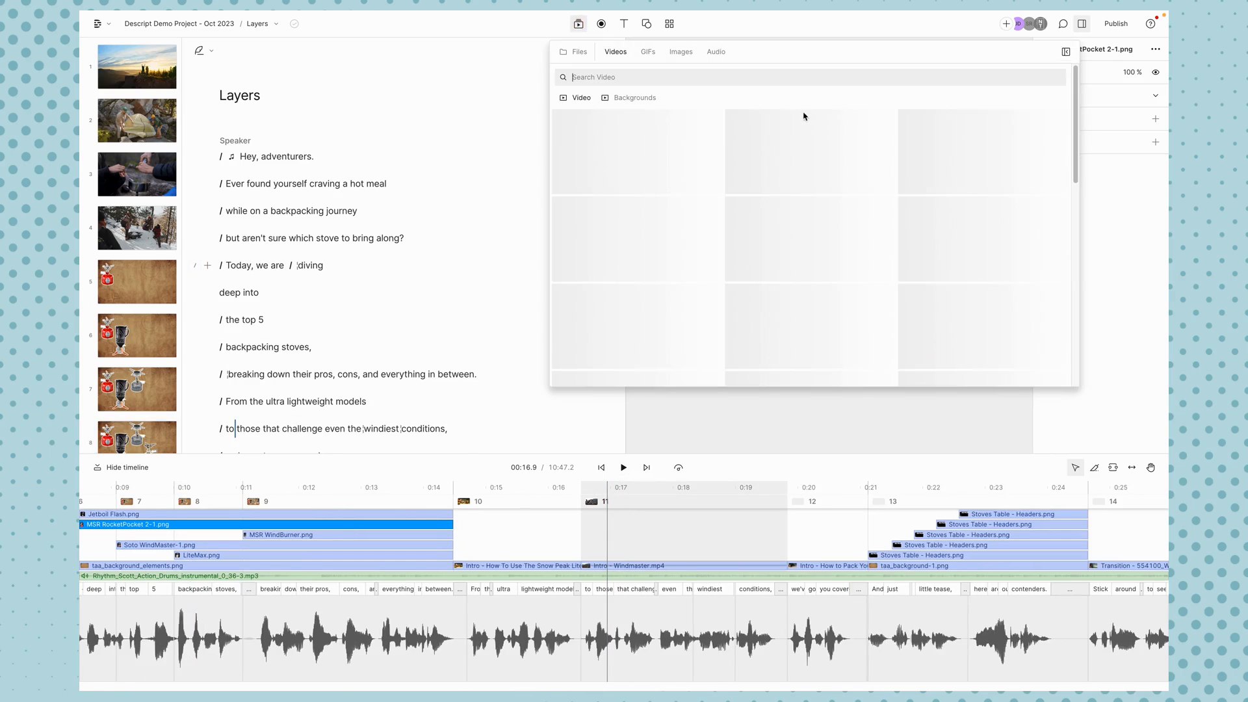
pyautogui.click(577, 52)
pyautogui.click(650, 77)
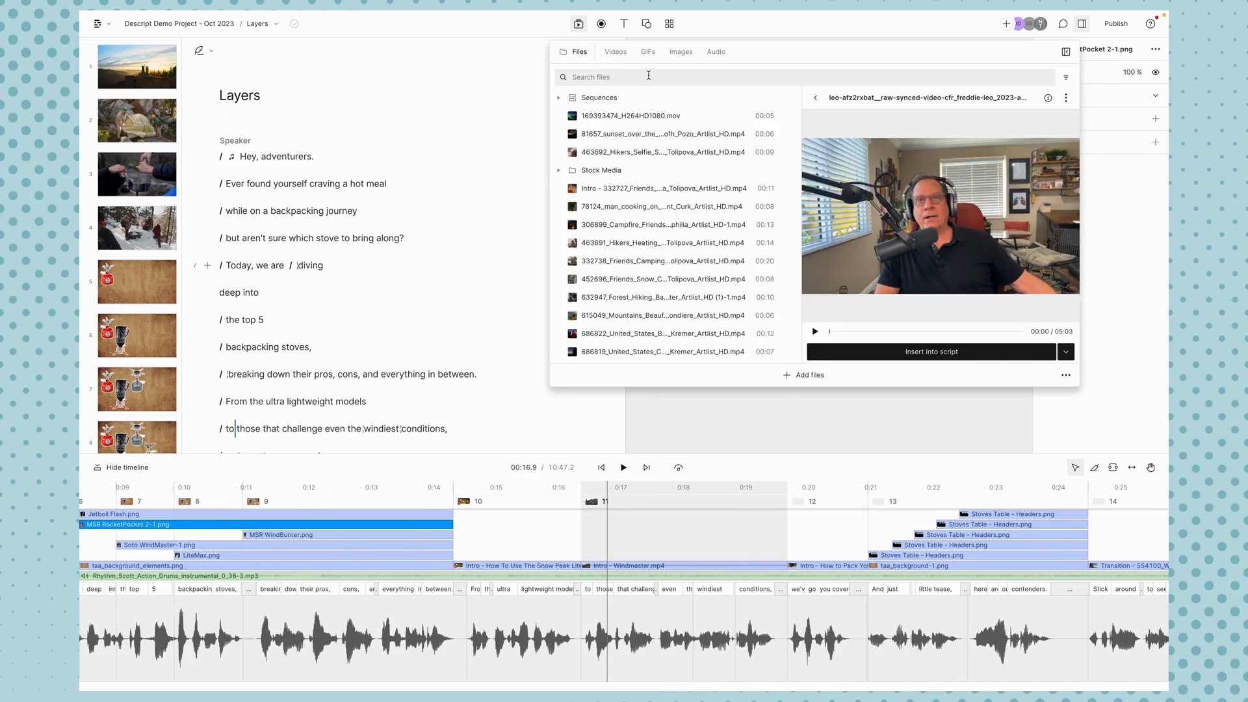
pyautogui.write('jetboil')
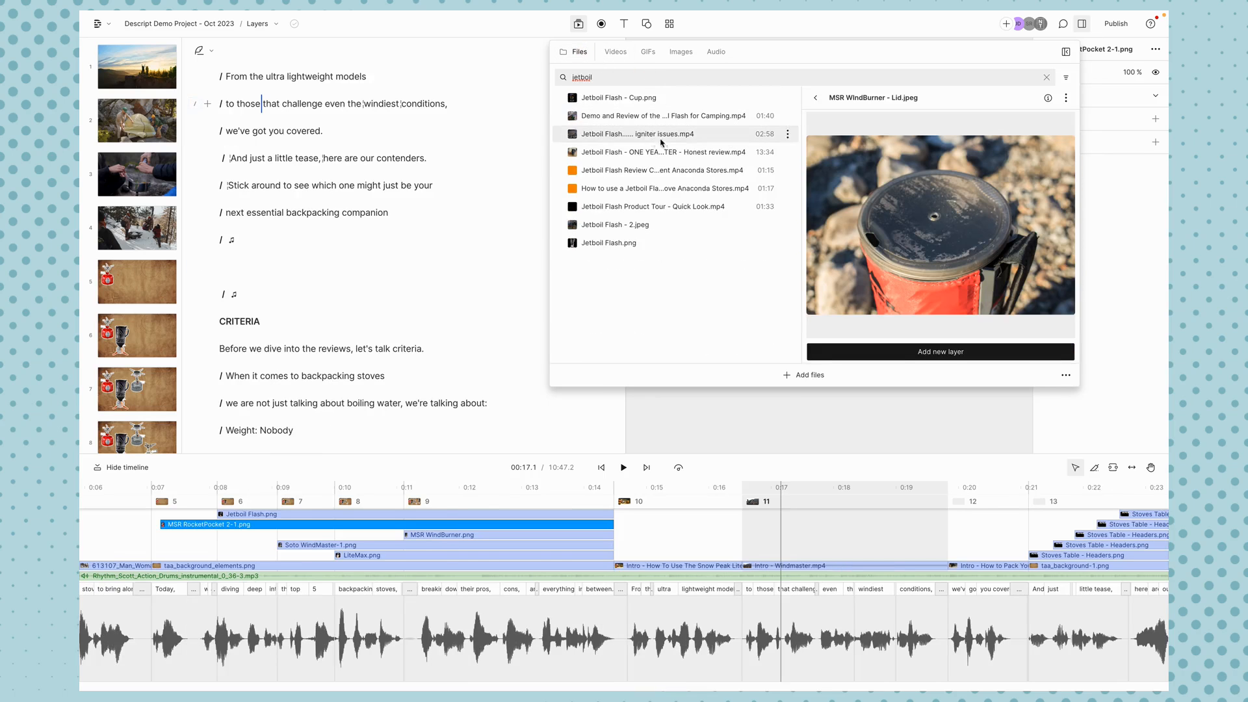
pyautogui.click(611, 225)
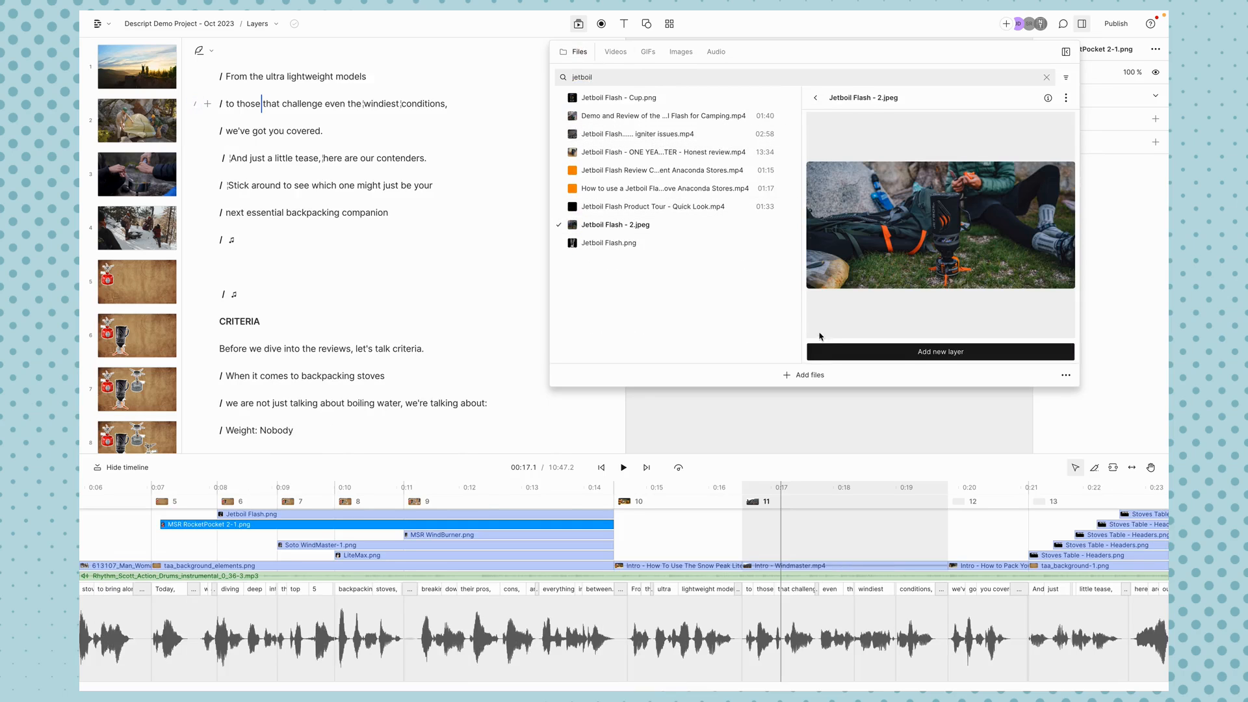
pyautogui.click(863, 351)
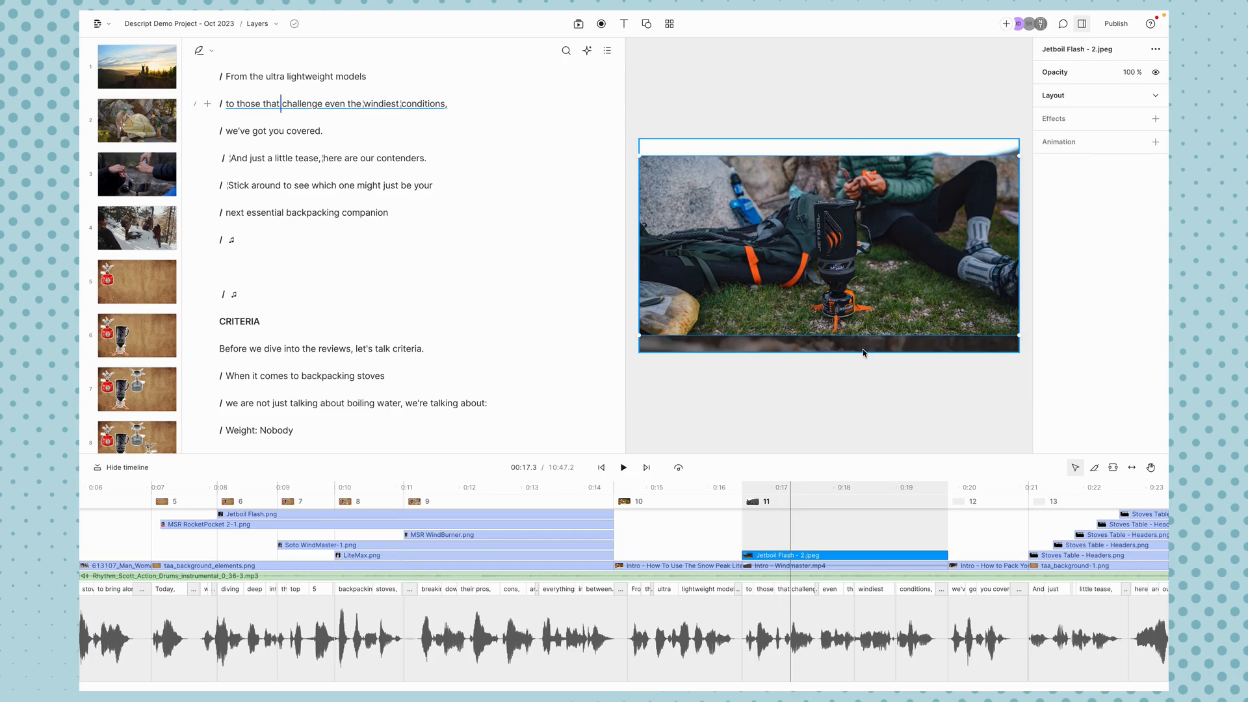
# With the playhead at 00:16.9 in scene 11, search the project files for "png" and add Soto WindMaster-1.png as a new layer.
pyautogui.click(803, 535)
pyautogui.click(784, 487)
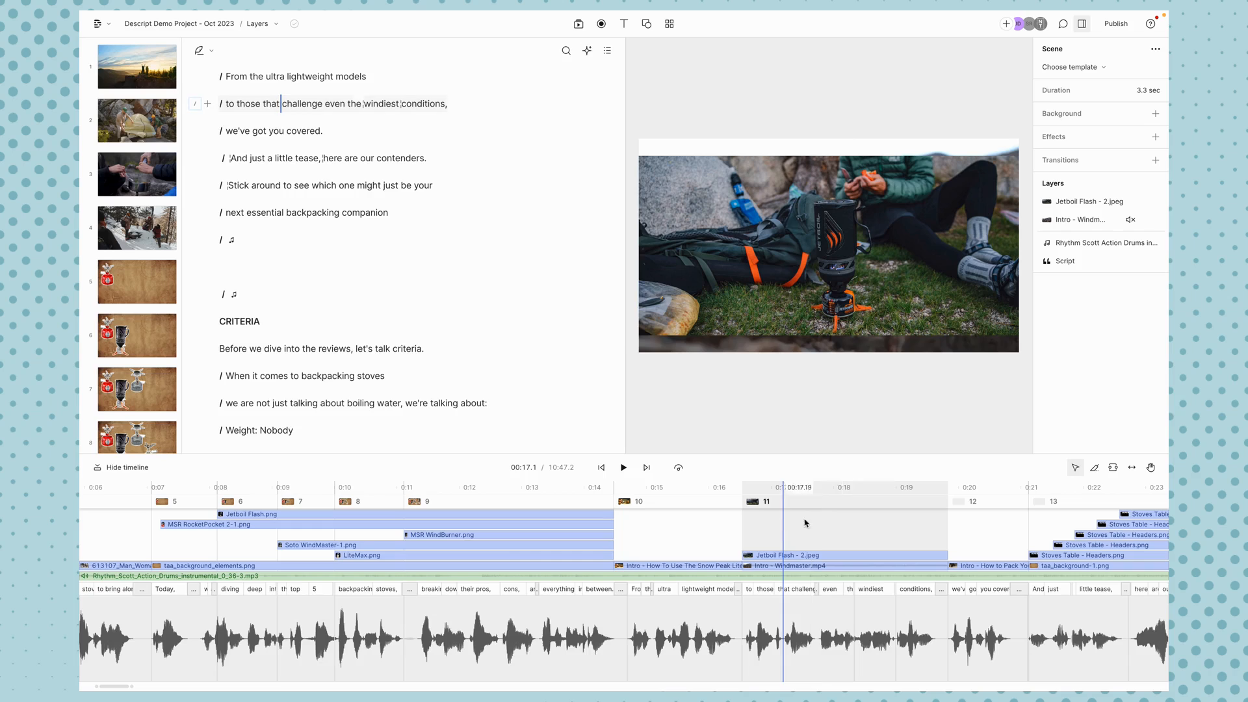
pyautogui.click(771, 488)
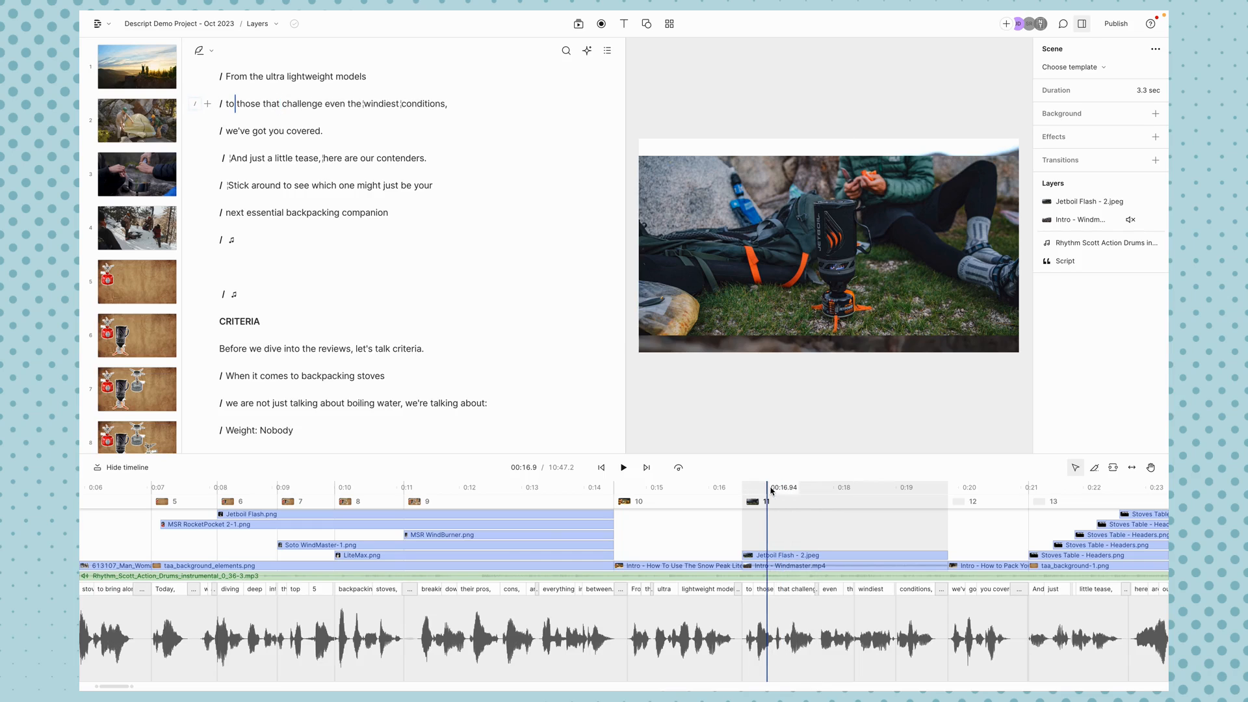
pyautogui.click(578, 25)
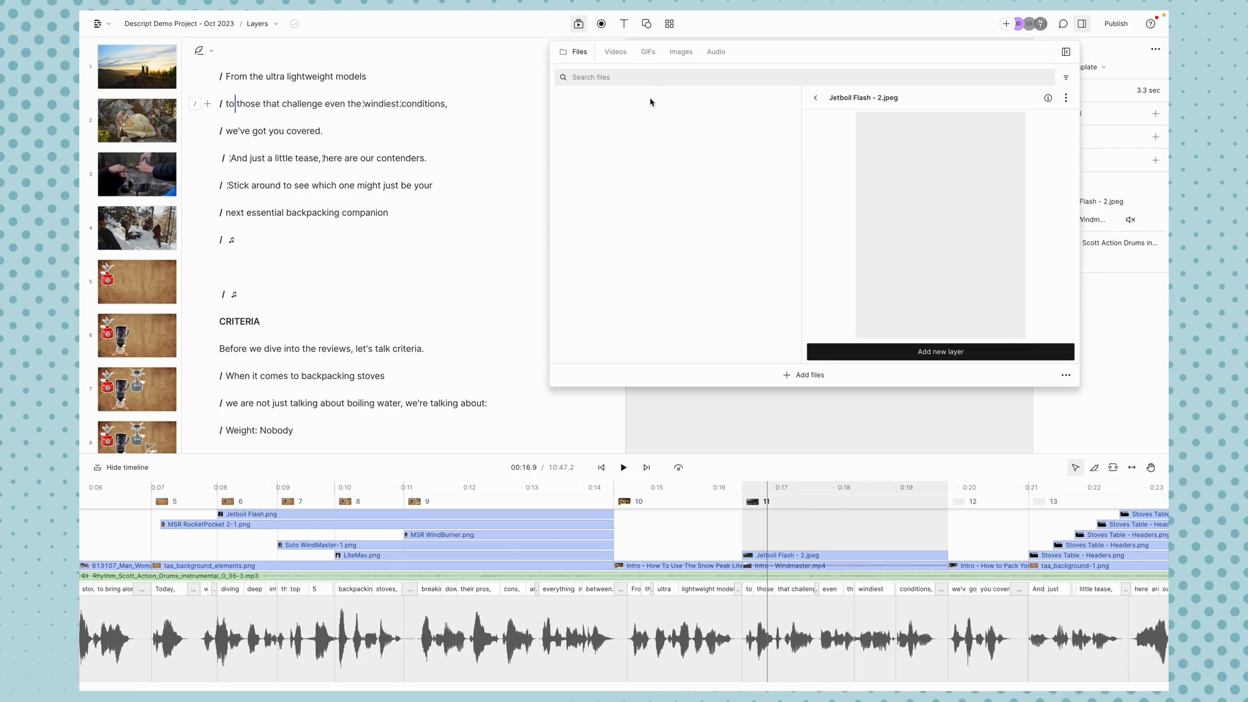
pyautogui.write('png')
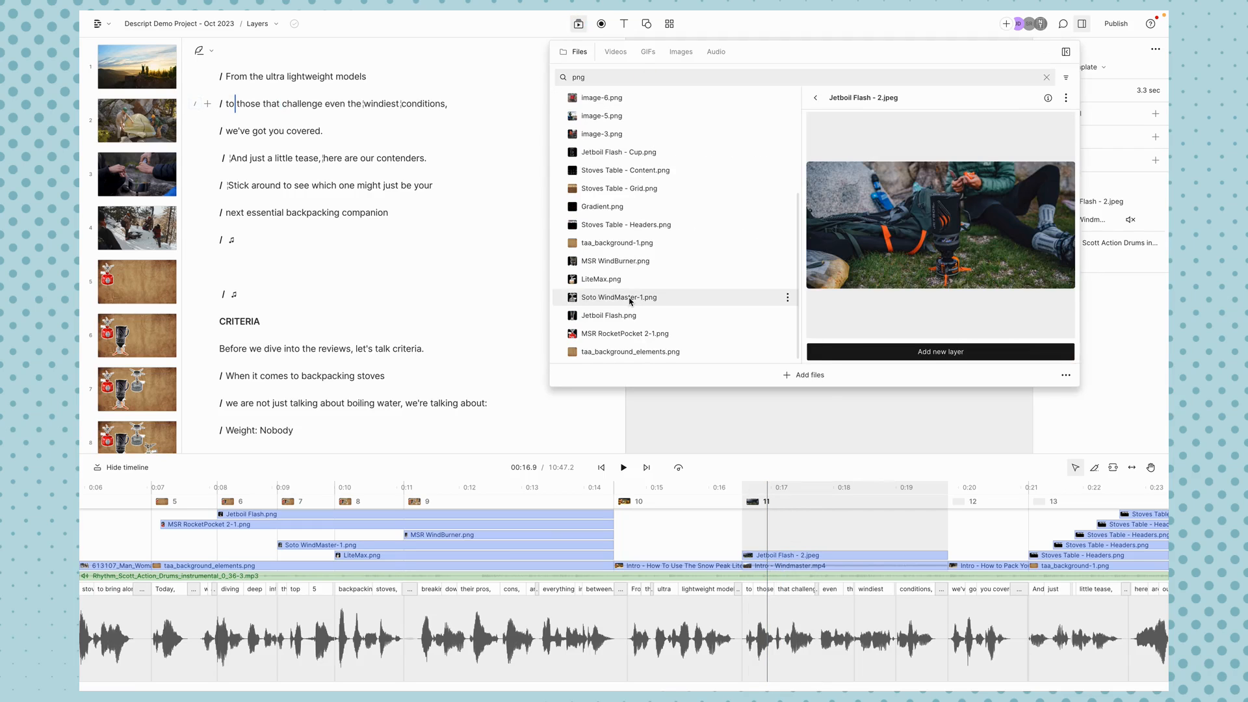
pyautogui.click(631, 299)
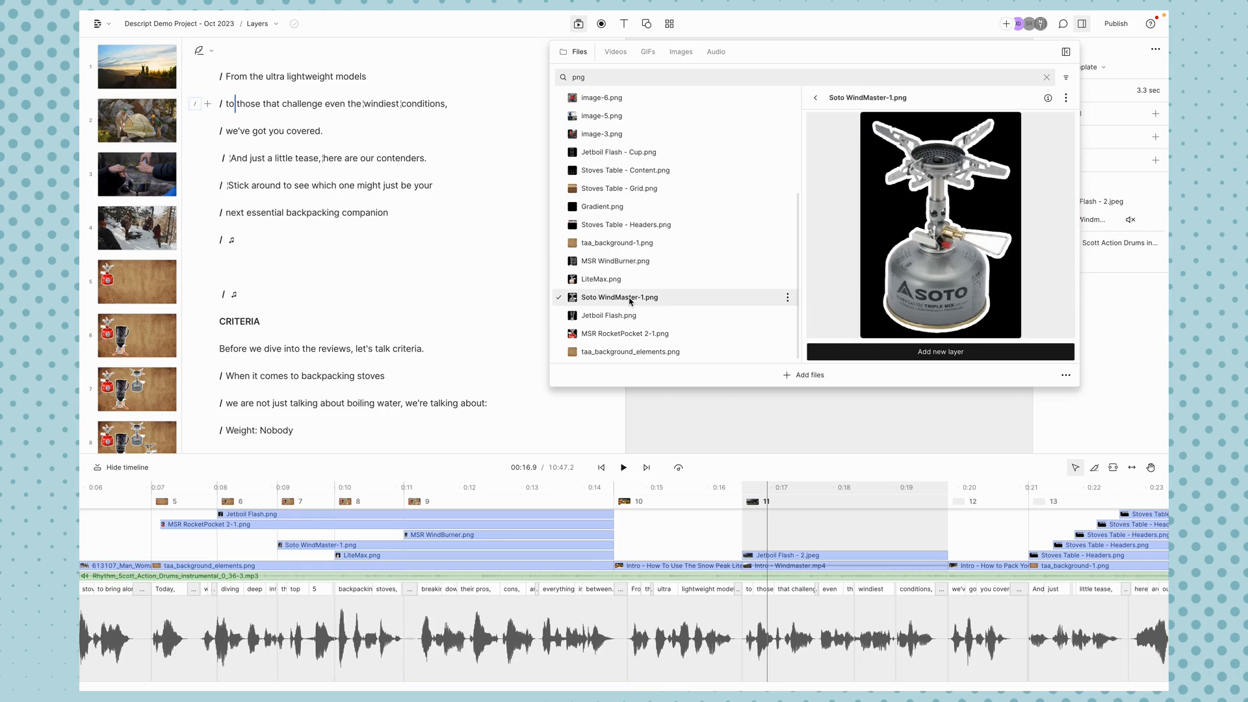
pyautogui.click(992, 357)
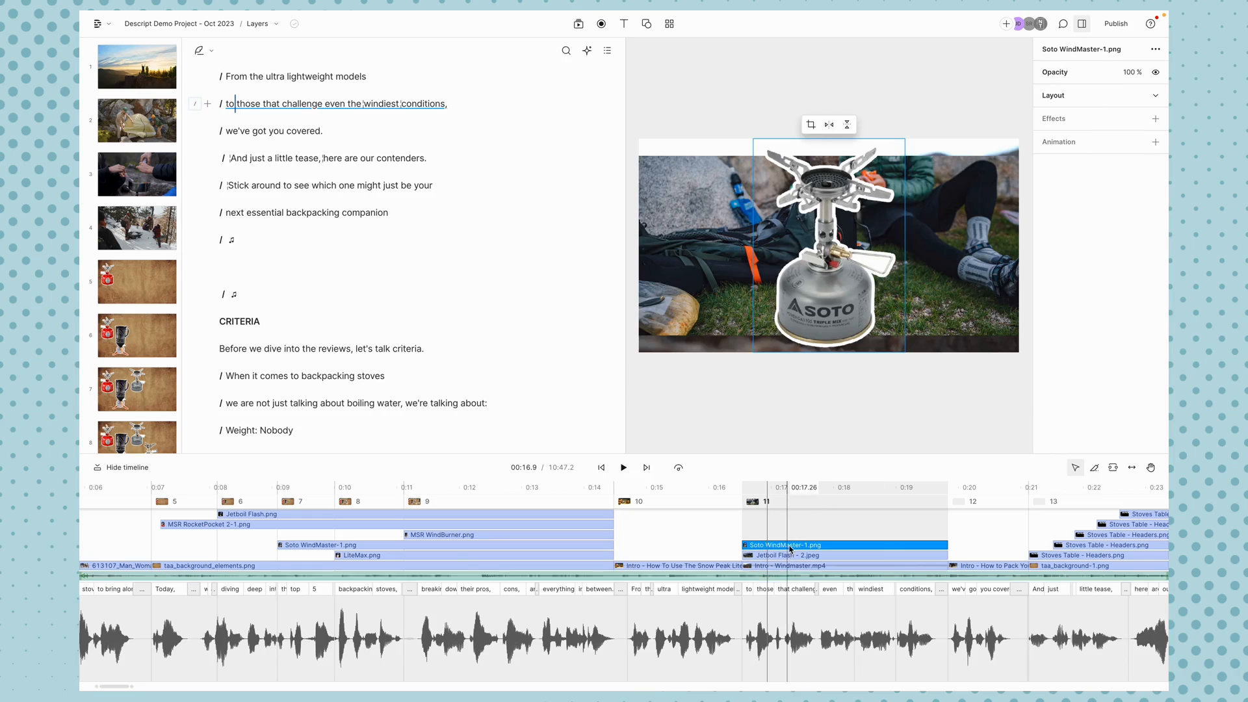
# Extend the end of the Soto WindMaster-1.png layer from scene 11 to about 00:25.4 in scene 14, and preview it at 00:25.1.
pyautogui.hscroll(-1, 790, 541)
pyautogui.hscroll(-2, 792, 524)
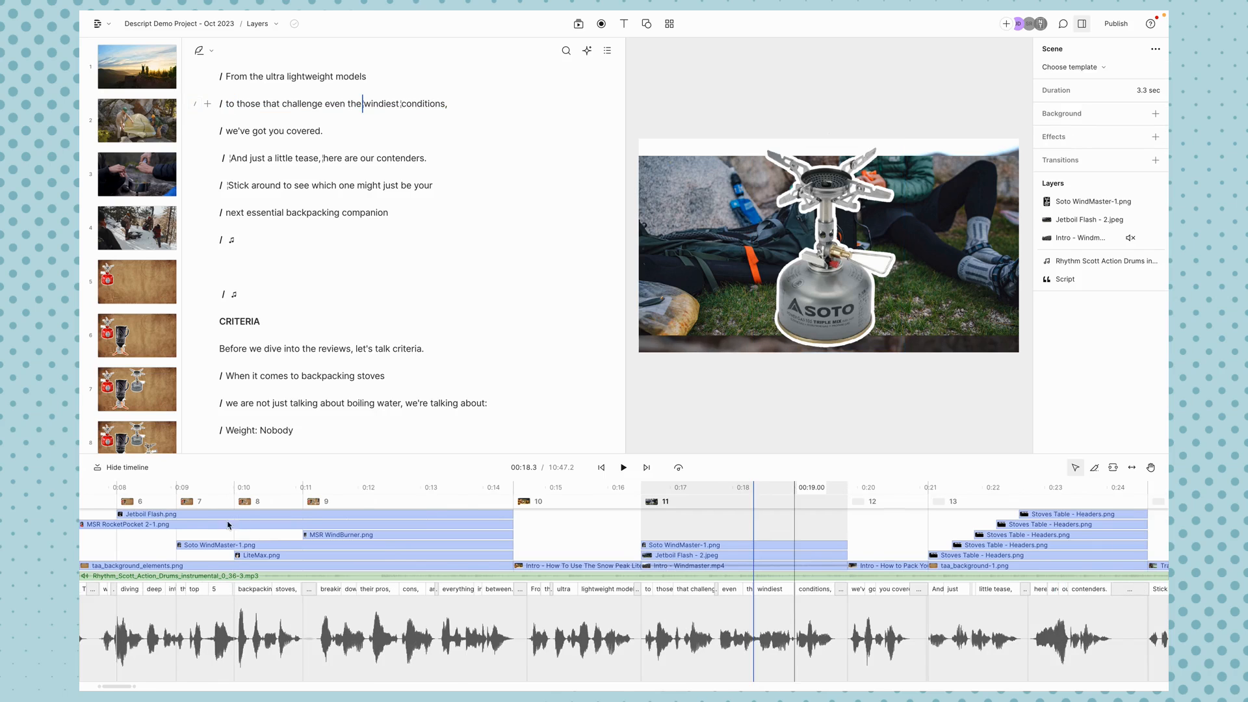
pyautogui.hscroll(15, 228, 524)
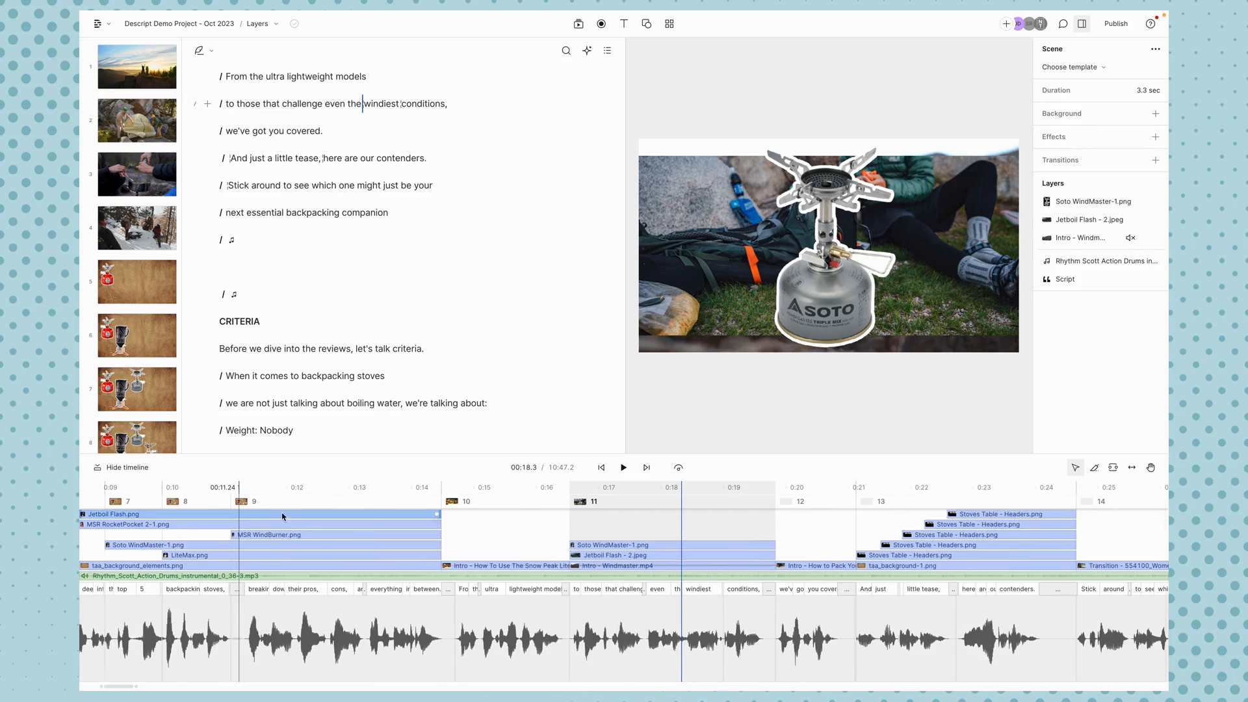
pyautogui.hscroll(-10, 283, 517)
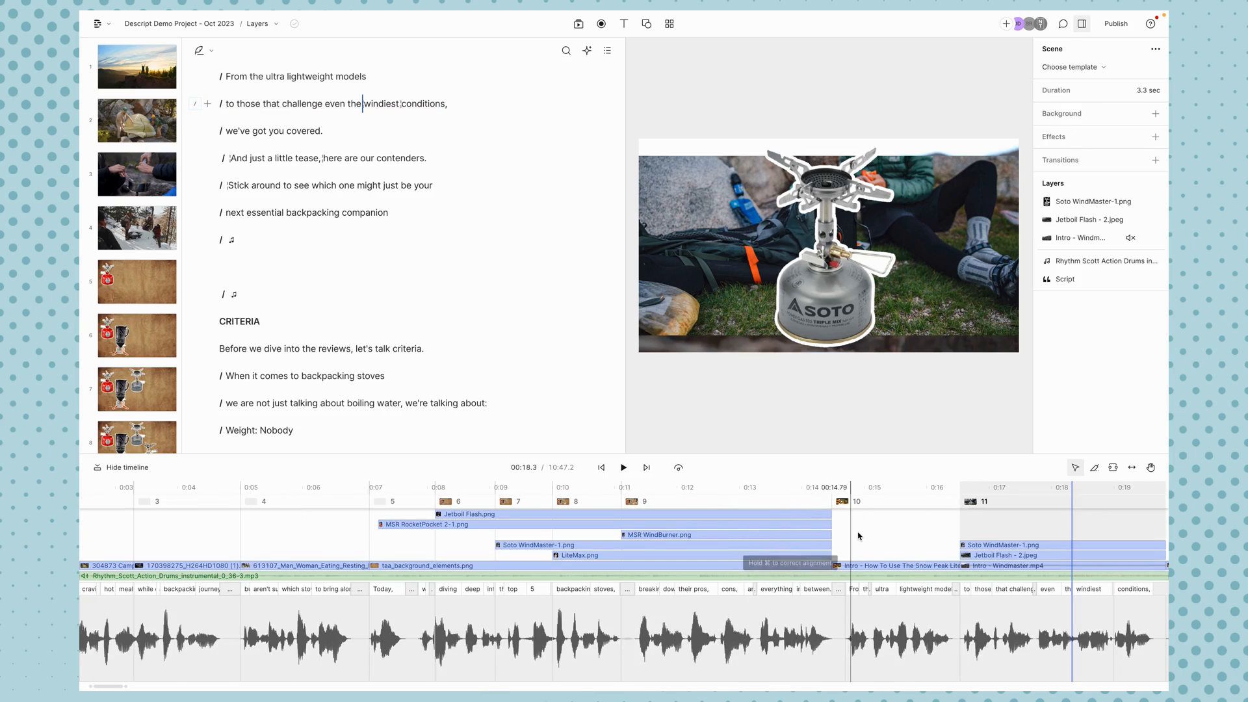
pyautogui.hscroll(1, 858, 536)
pyautogui.hscroll(20, 944, 542)
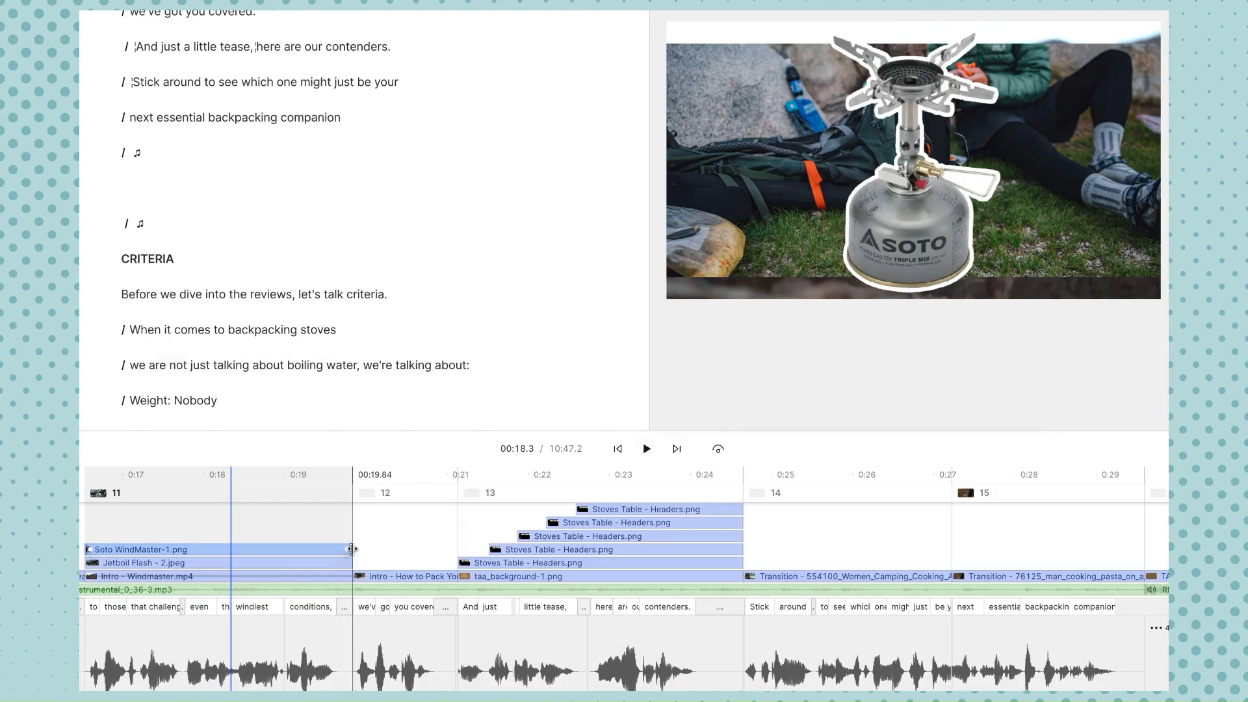
pyautogui.moveTo(357, 550)
pyautogui.mouseDown()
pyautogui.moveTo(774, 549)
pyautogui.moveTo(817, 524)
pyautogui.mouseUp()
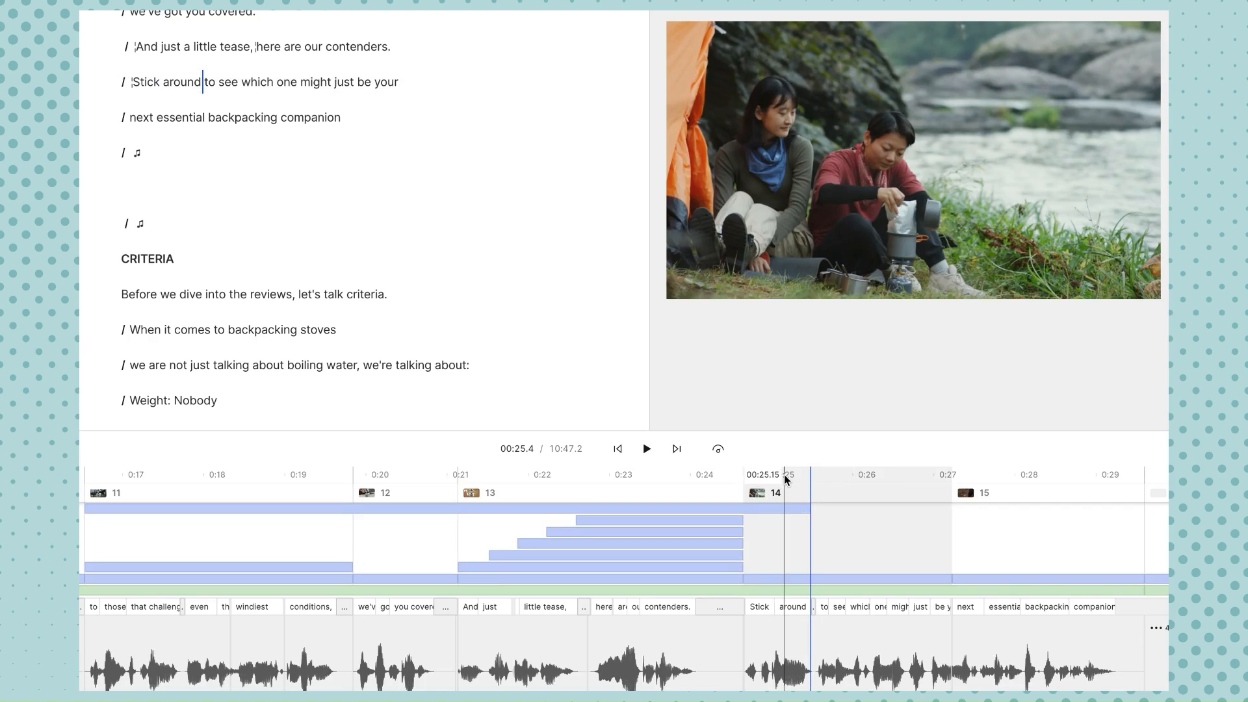
pyautogui.click(786, 480)
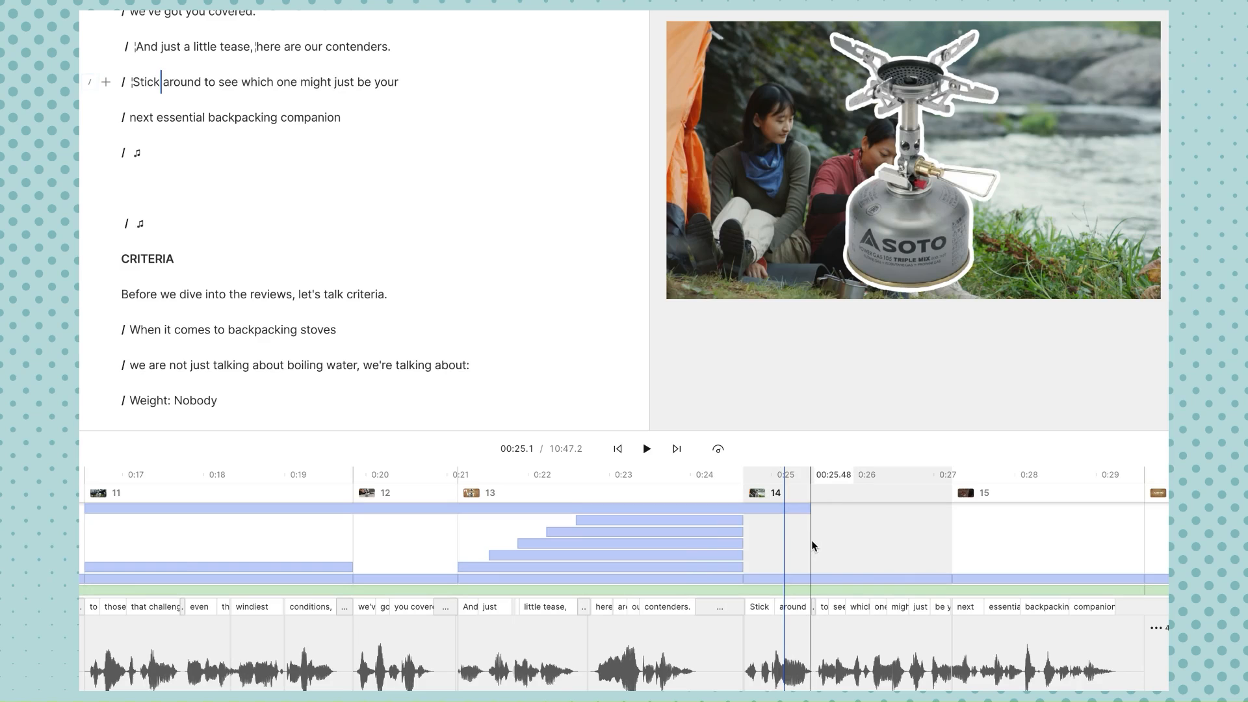
# Extend the Soto WindMaster-1.png layer to the end of scene 14 and preview it at 00:25.7.
pyautogui.moveTo(811, 509); pyautogui.dragTo(952, 522)
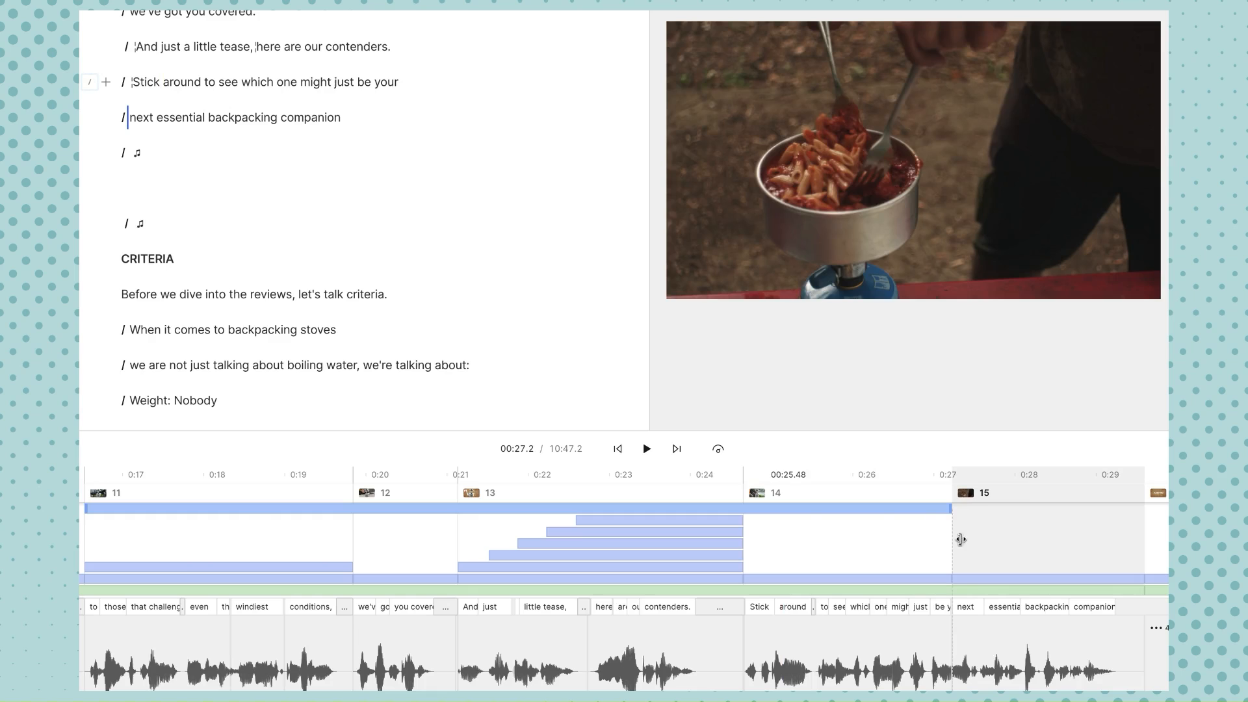
pyautogui.click(829, 473)
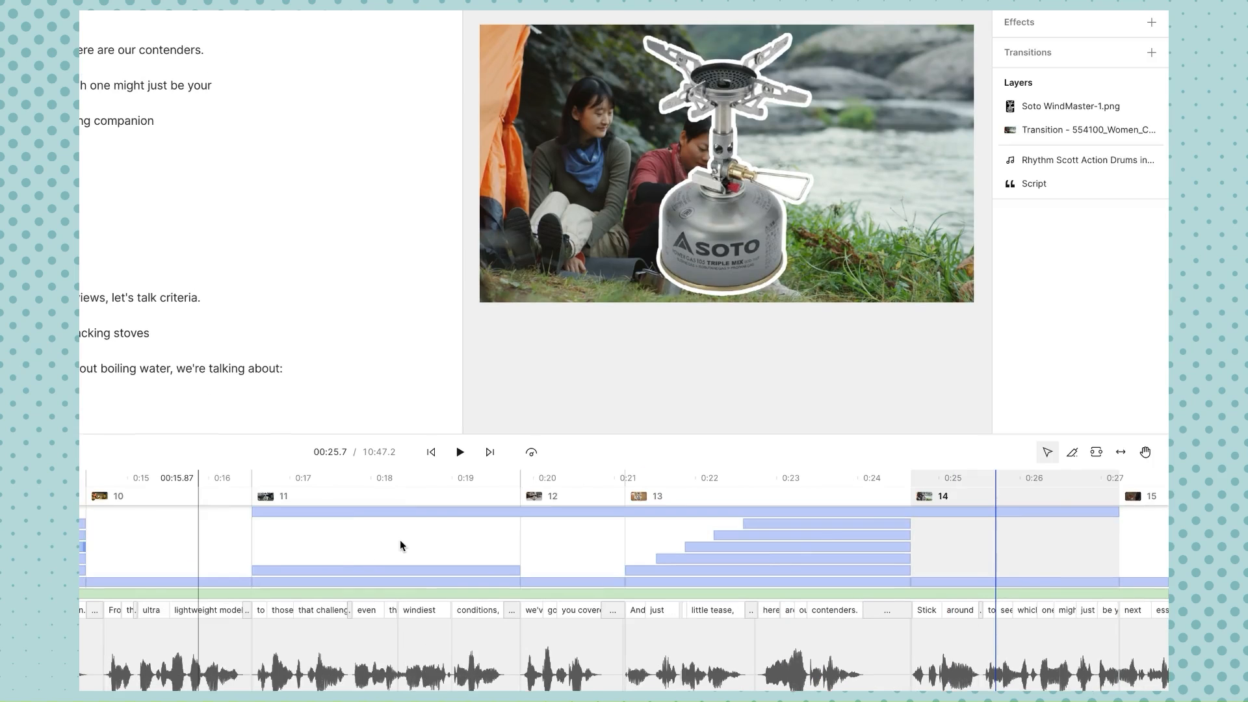
pyautogui.hscroll(-2, 400, 540)
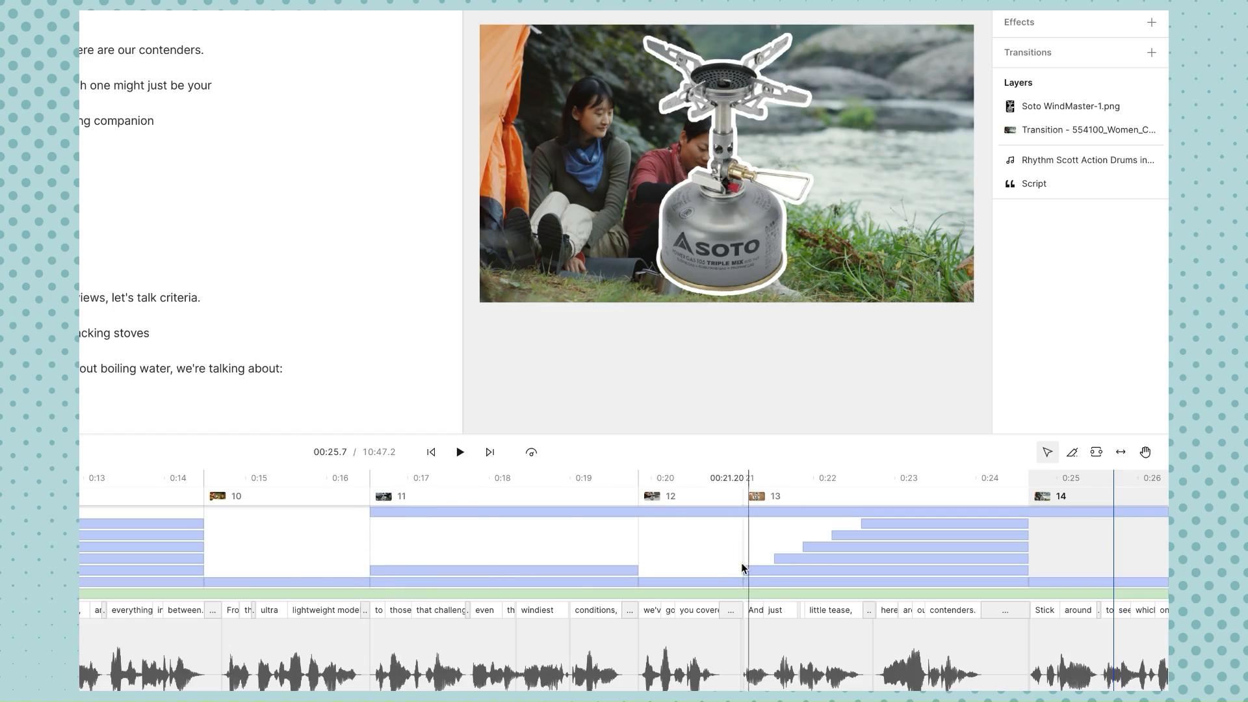
# With the playhead at 00:21.7 in scene 13, select the Soto WindMaster-1.png layer and hide it.
pyautogui.click(781, 478)
pyautogui.click(796, 474)
pyautogui.click(790, 513)
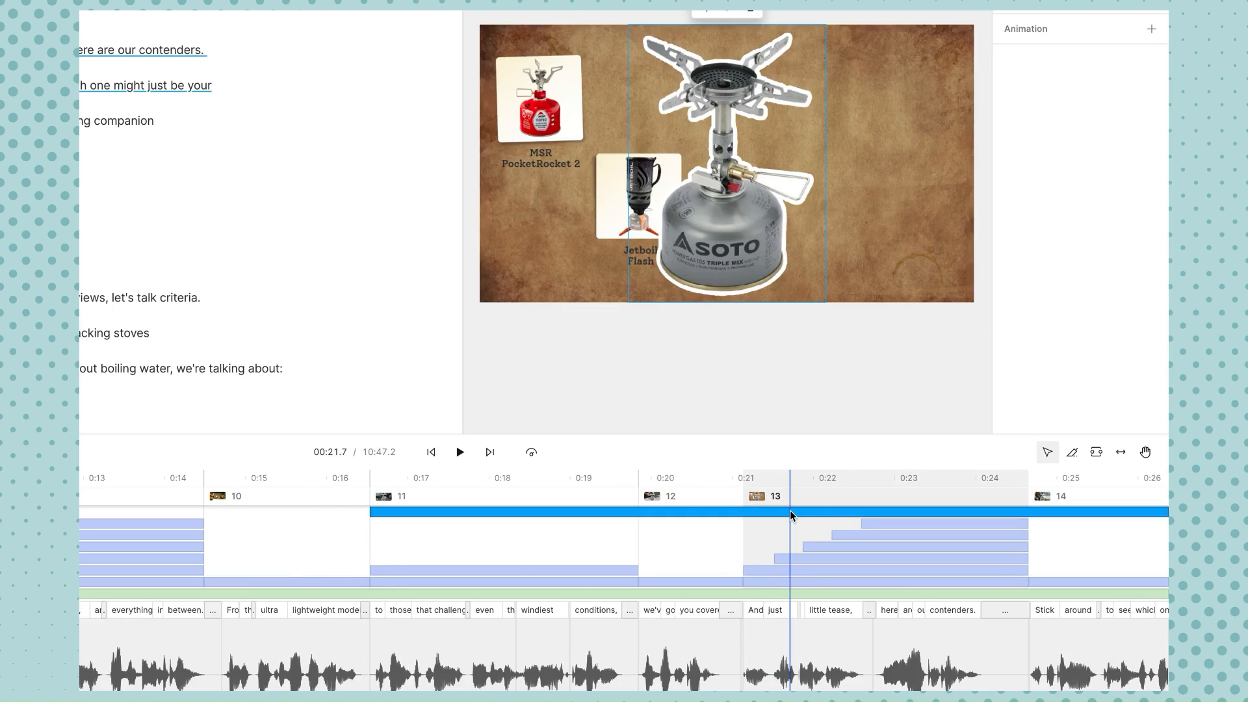
pyautogui.press('shift+super+h')
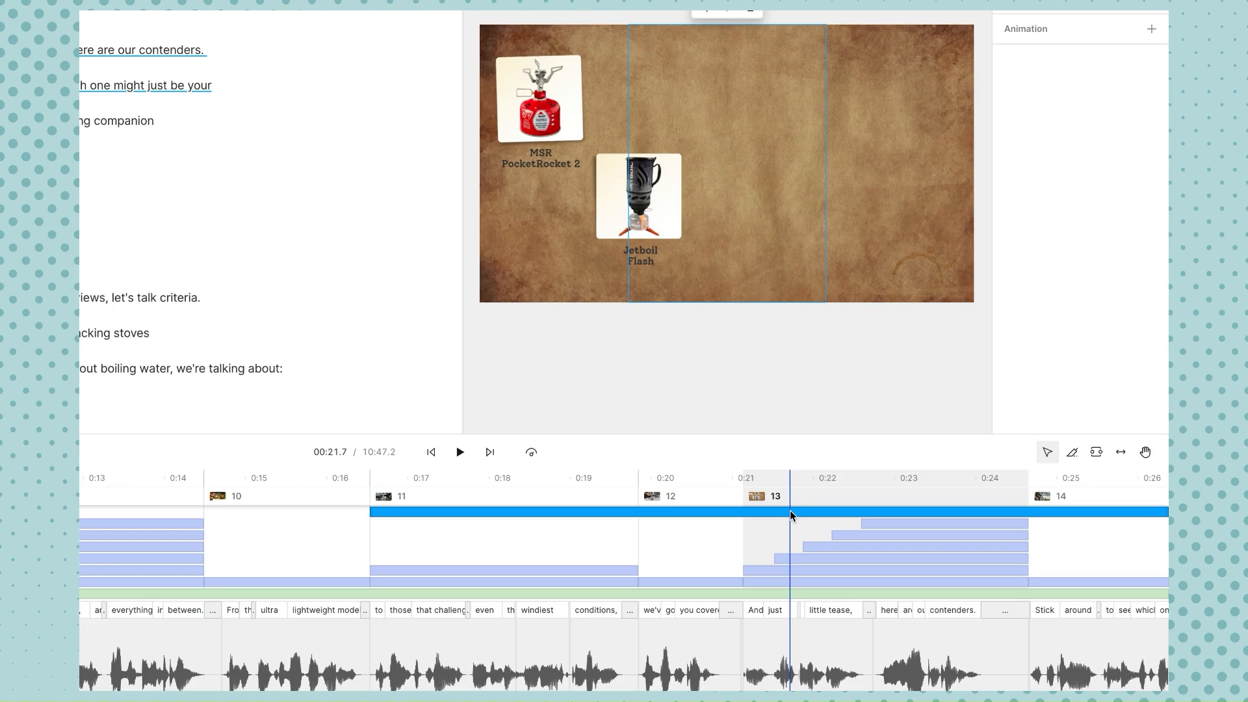
# Play scene 13 from 00:21.3 to 00:22.9 to review its stacked Stoves Table - Headers.png layers, and return to 00:21.4.
pyautogui.click(760, 477)
pyautogui.click(779, 556)
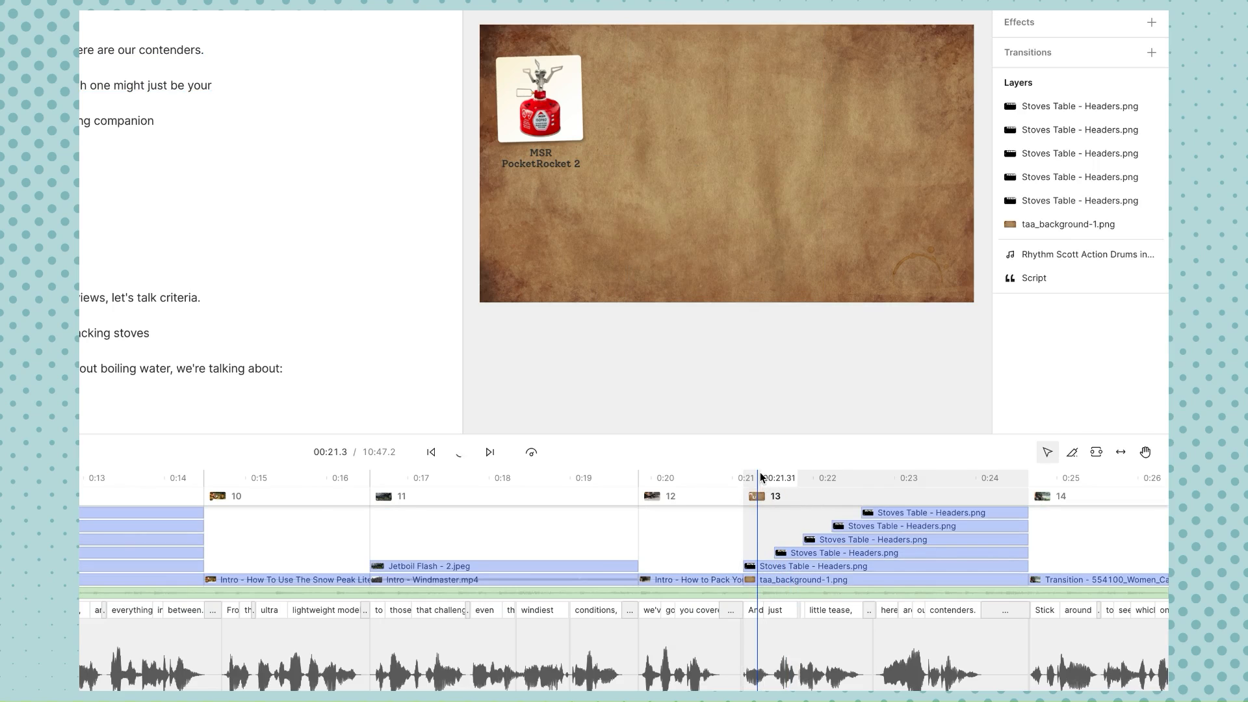
pyautogui.press('space')
pyautogui.press('space')
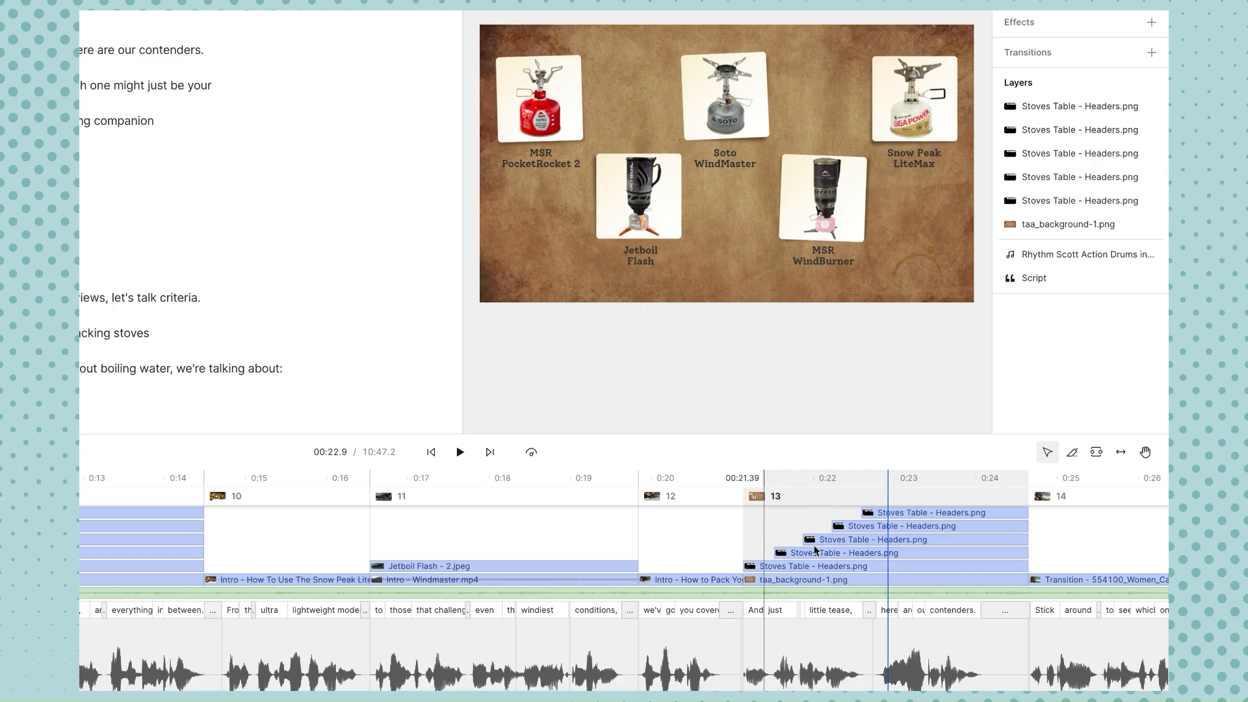
pyautogui.click(762, 479)
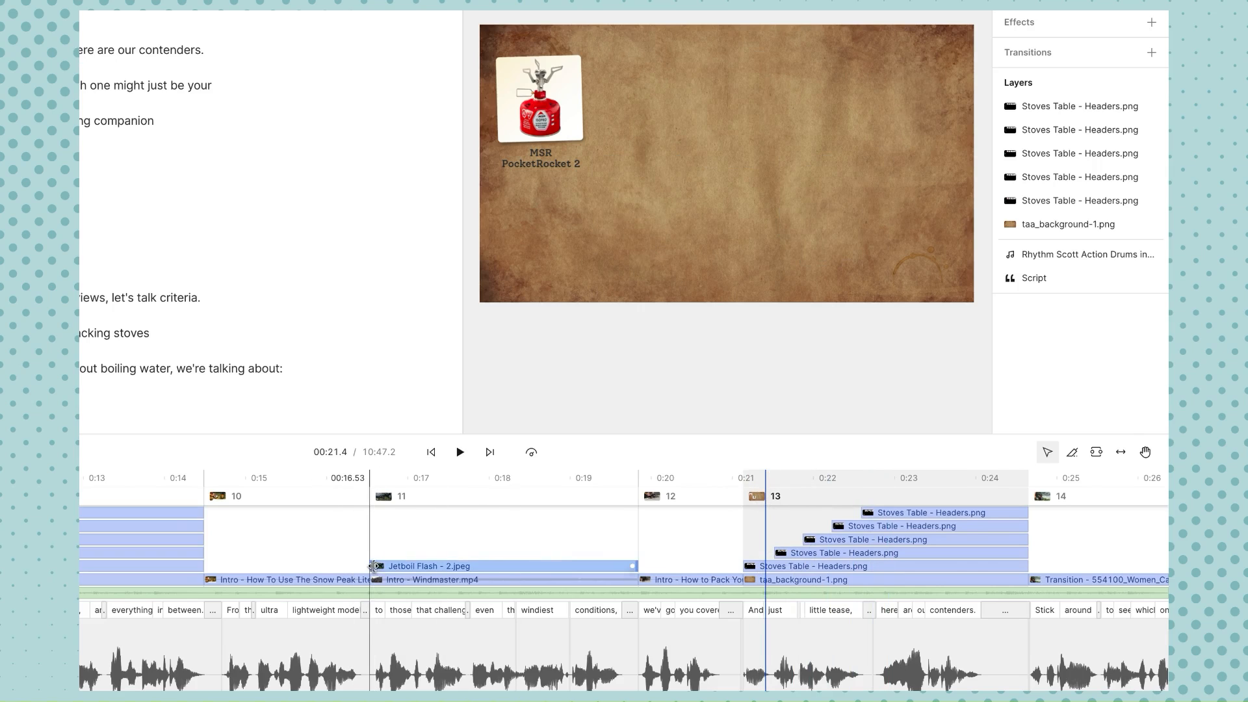
# Trim the start of the Jetboil Flash - 2.jpeg layer in scene 11 to about 00:16.8 and preview the scene around it.
pyautogui.moveTo(388, 567); pyautogui.dragTo(392, 477)
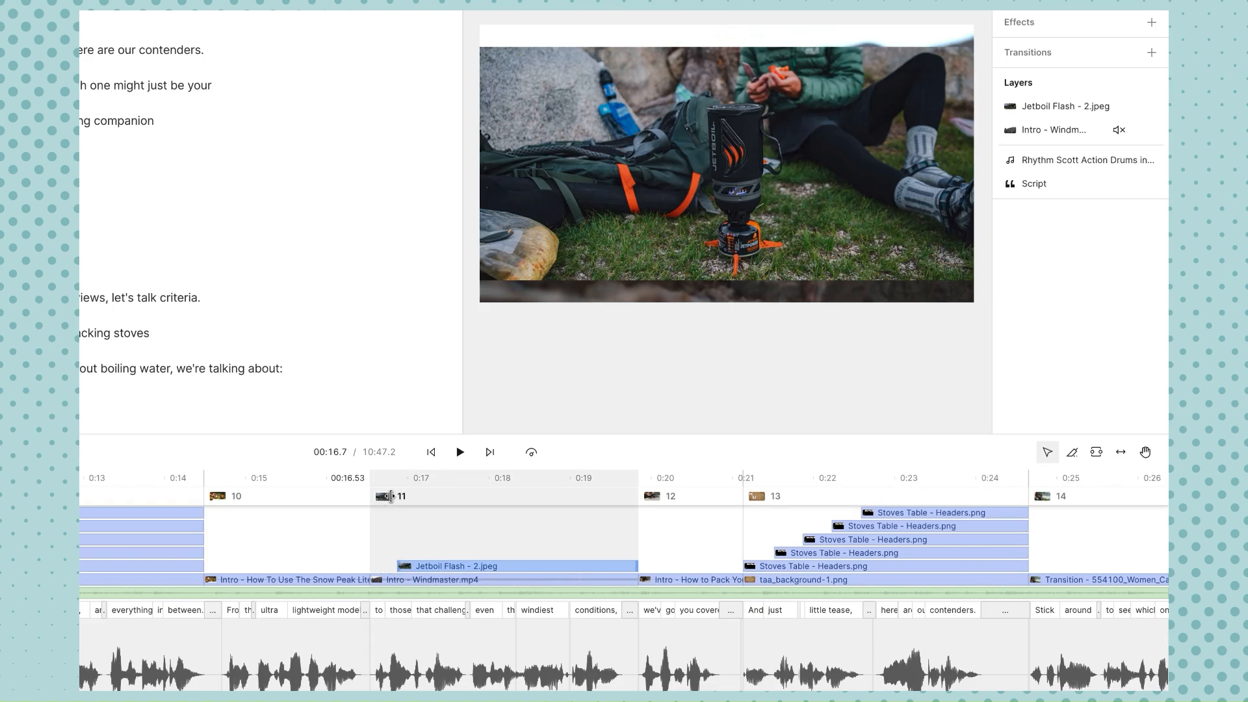
pyautogui.click(398, 477)
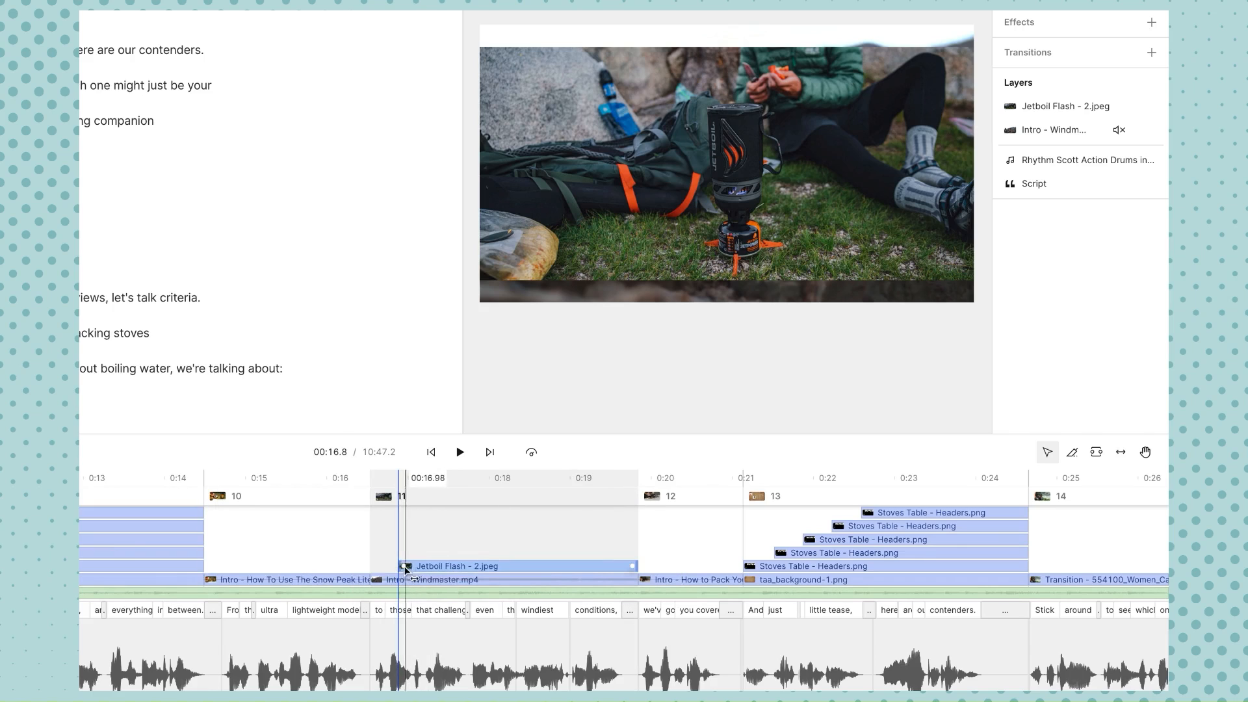
pyautogui.click(421, 479)
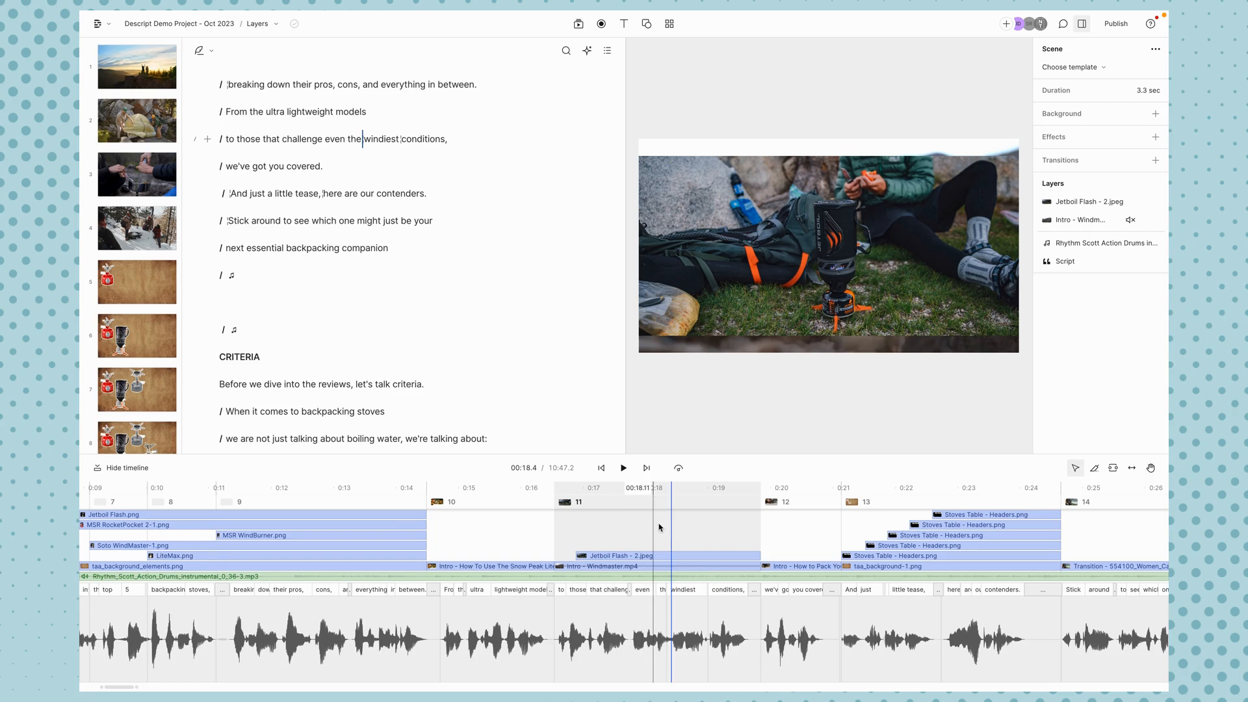
pyautogui.press('super+z')
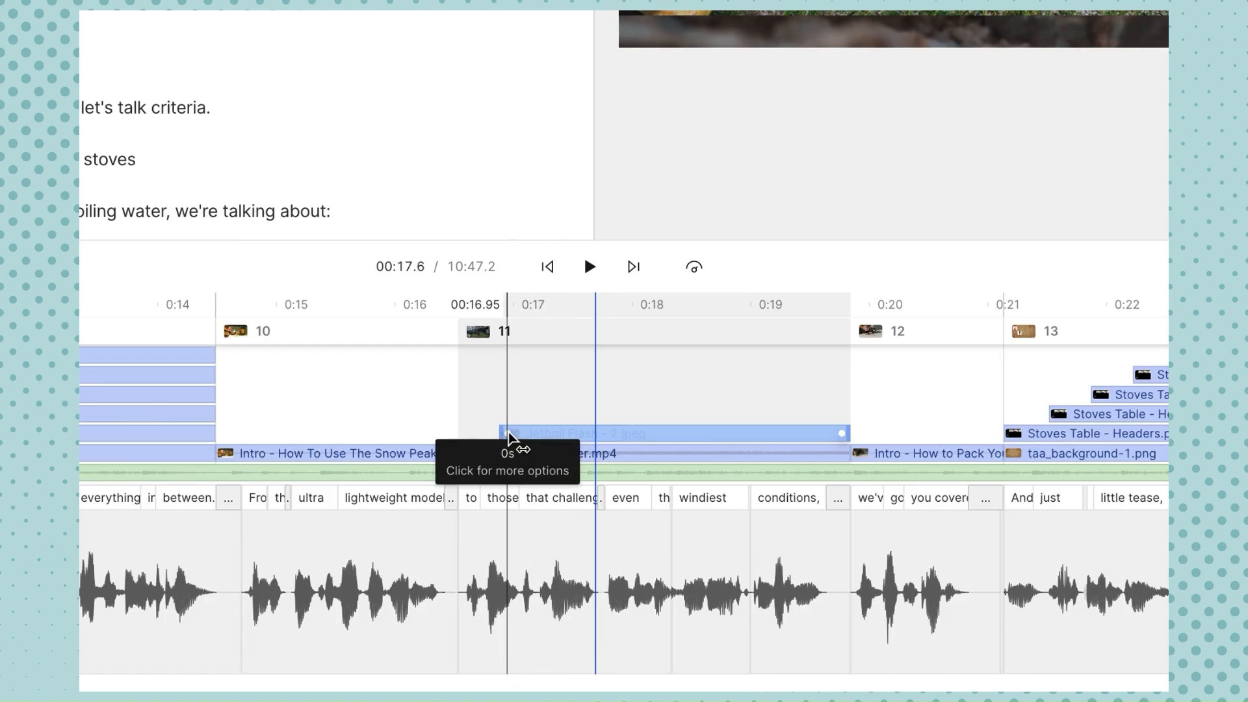
# View the video and audio fade options at the start of the Jetboil Flash - 2.jpeg layer, and give it a short fade-in.
pyautogui.click(511, 434)
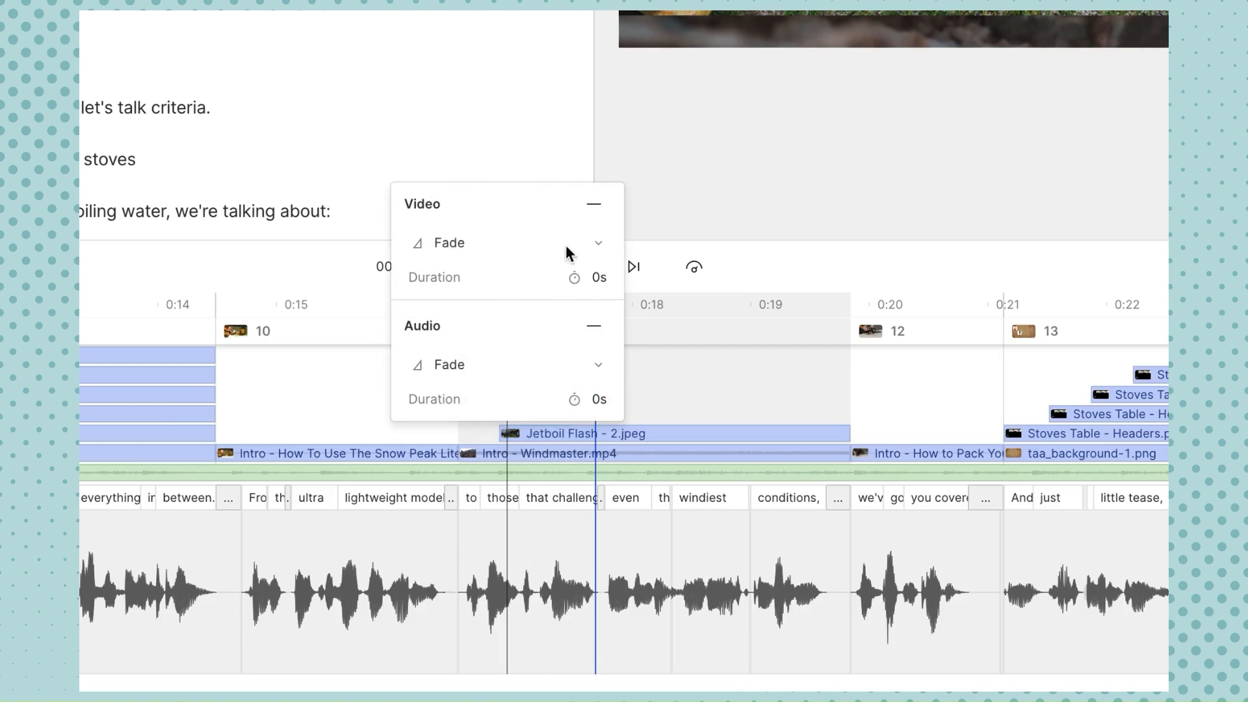
pyautogui.click(664, 367)
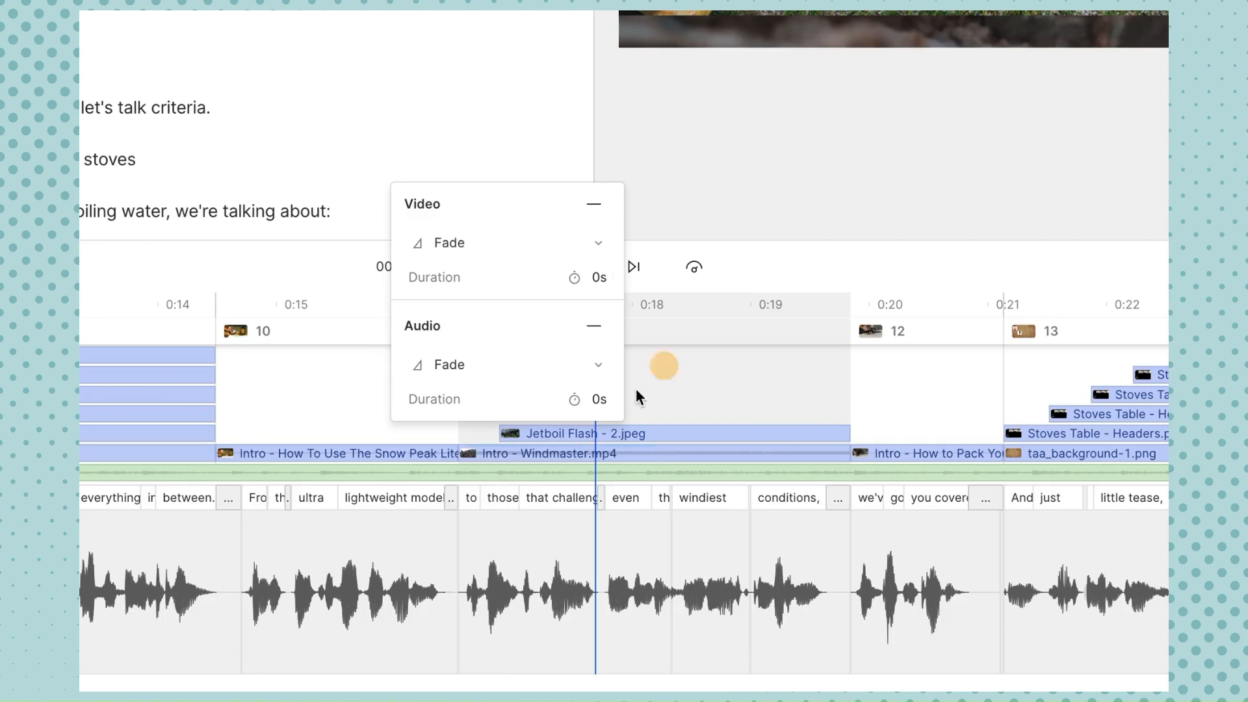
pyautogui.click(515, 431)
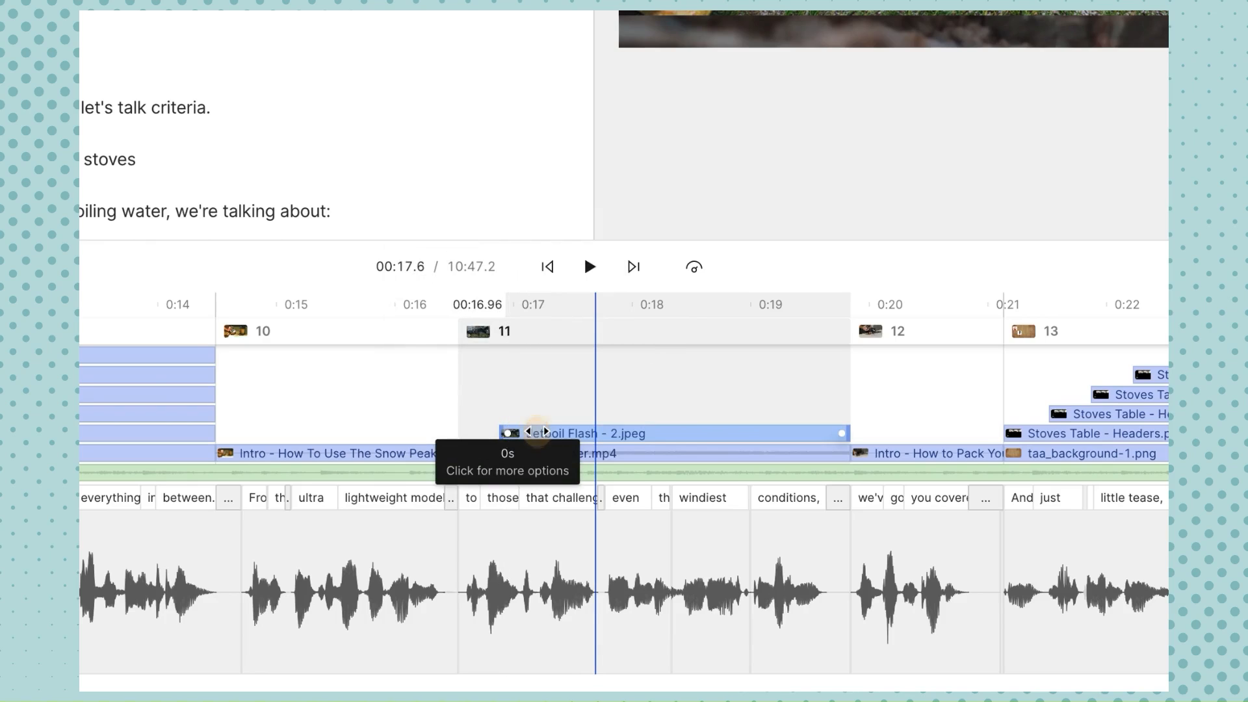
pyautogui.moveTo(537, 432)
pyautogui.mouseDown()
pyautogui.moveTo(519, 454)
pyautogui.moveTo(529, 435)
pyautogui.mouseUp()
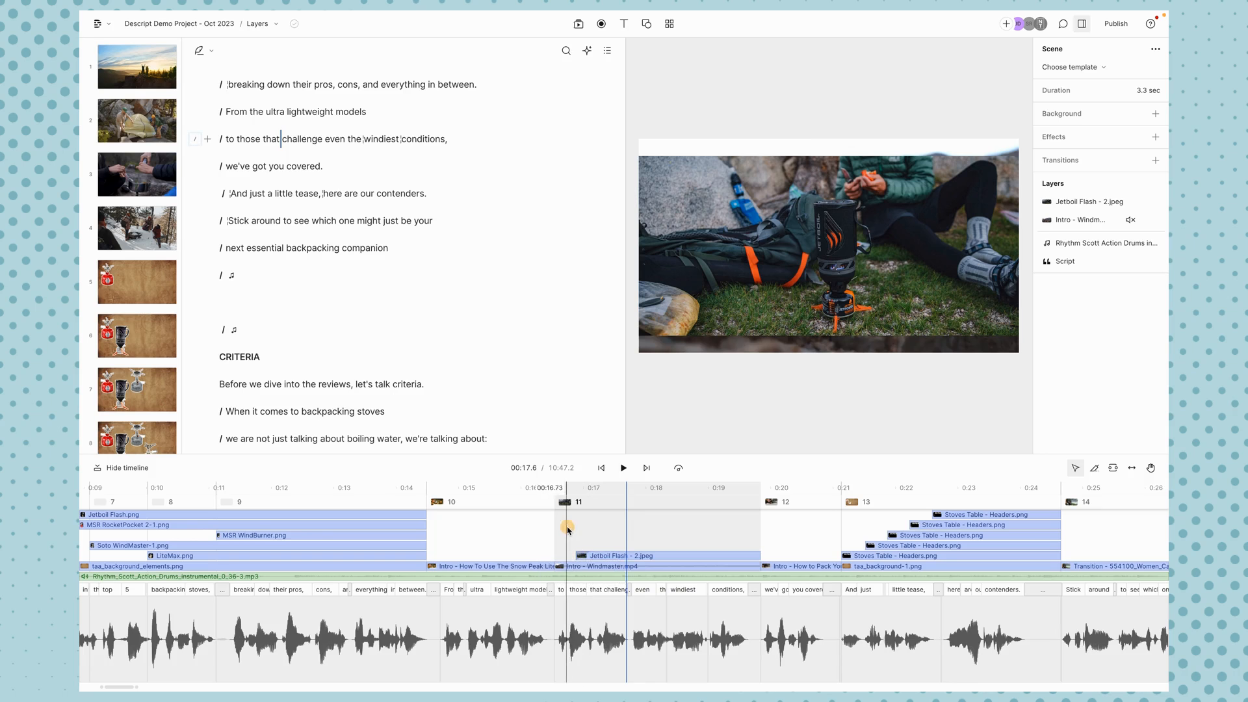
# Play scene 11 from 00:16.7 to 00:18.4 to preview the Jetboil Flash - 2.jpeg fade-in, and inspect its fade handle.
pyautogui.click(568, 531)
pyautogui.press('space')
pyautogui.press('space')
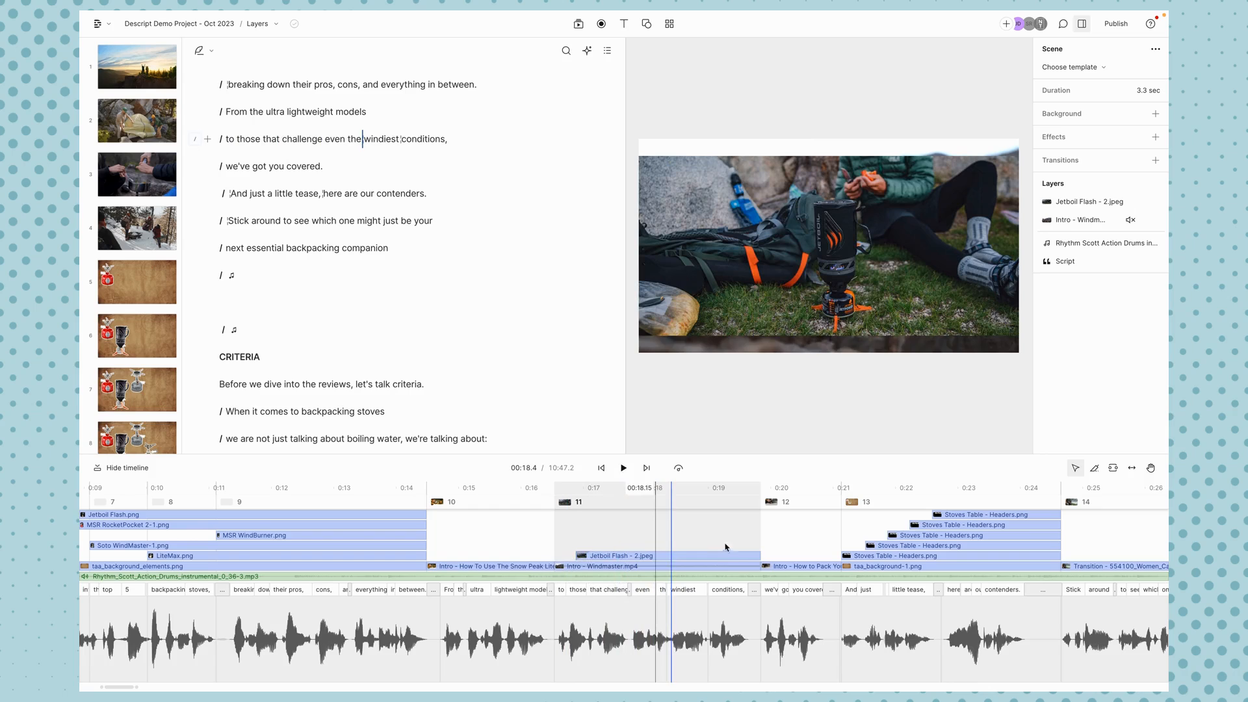
pyautogui.click(610, 551)
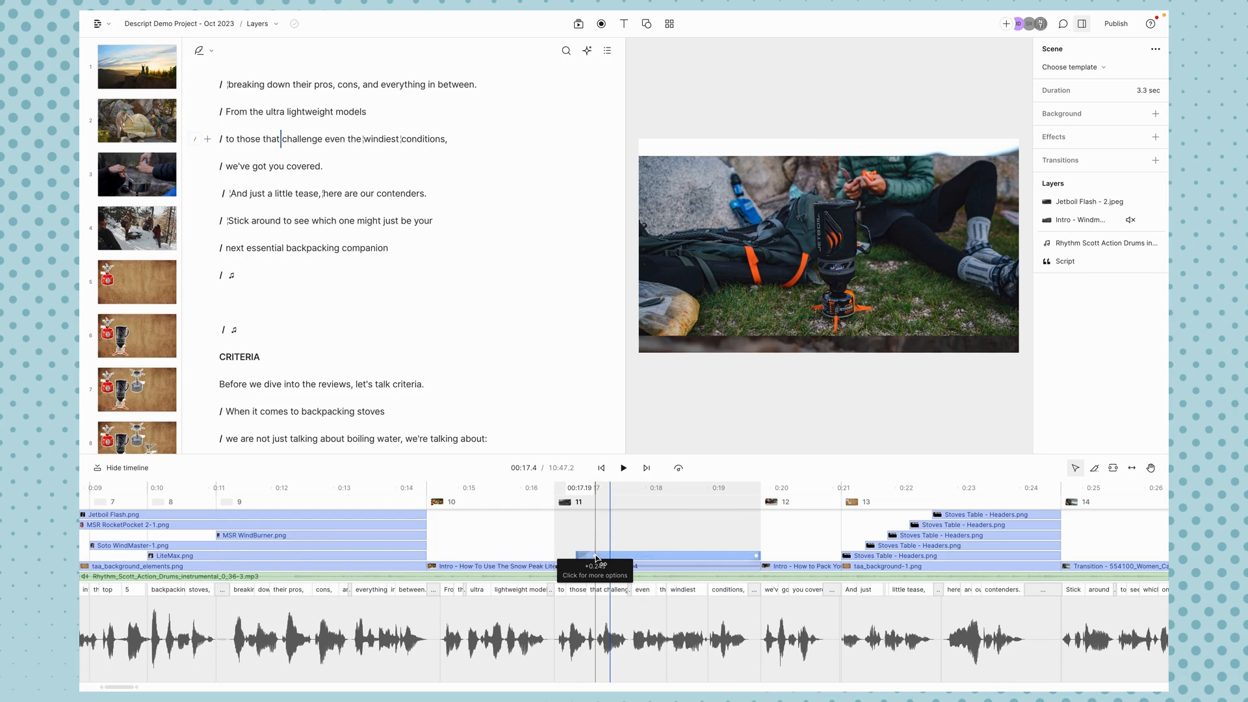
pyautogui.click(596, 557)
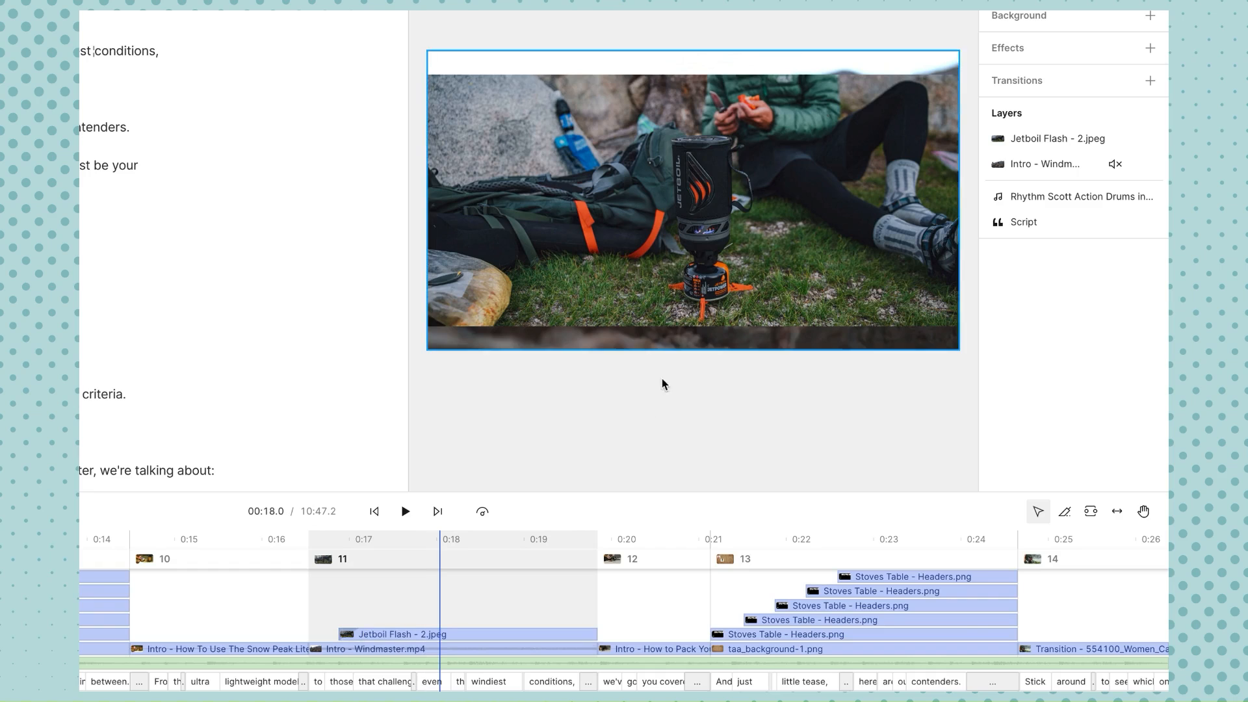
pyautogui.click(790, 386)
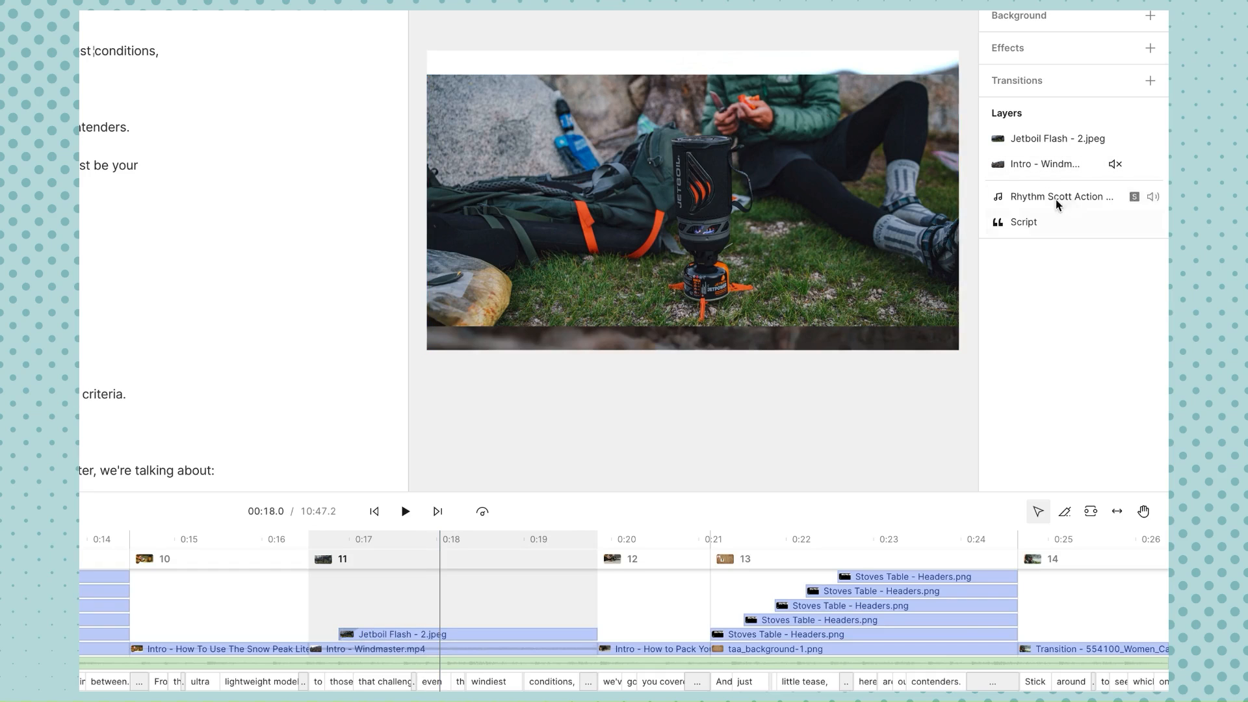
# At 00:22.9 in scene 13, set the Snow Peak LiteMax image layer's opacity to 51 %, and select the Soto WindMaster image layer.
pyautogui.click(867, 546)
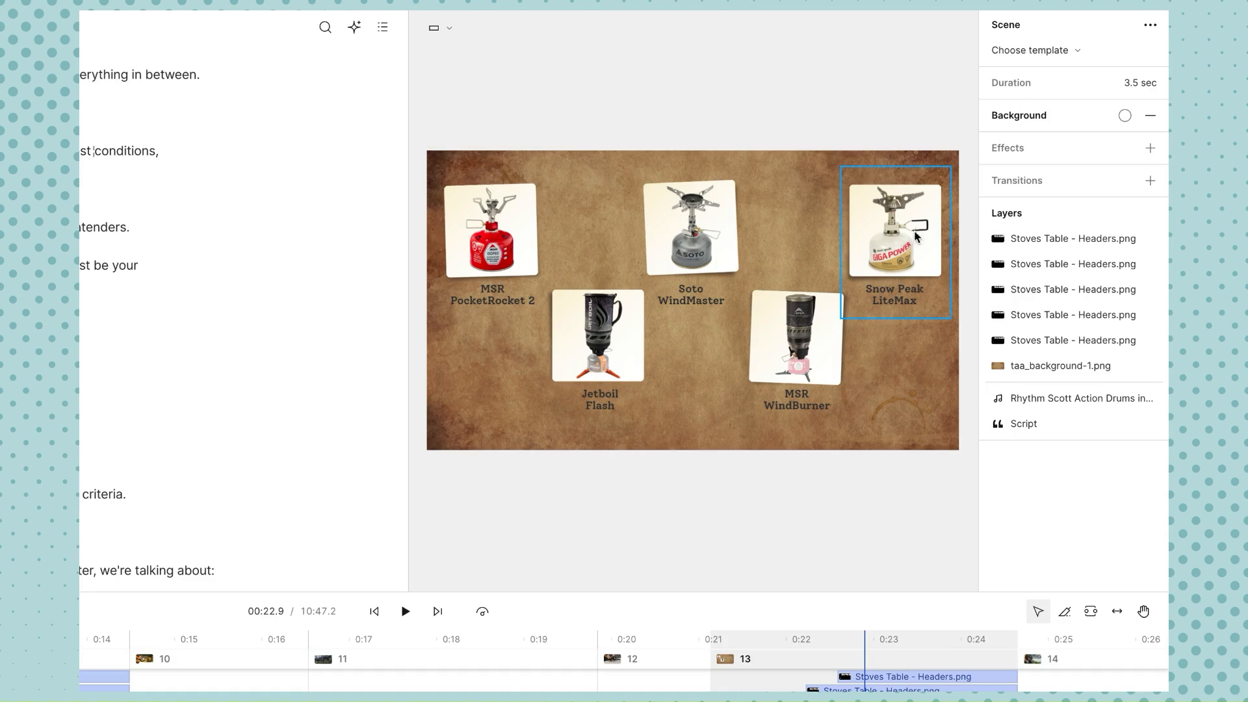
pyautogui.click(906, 218)
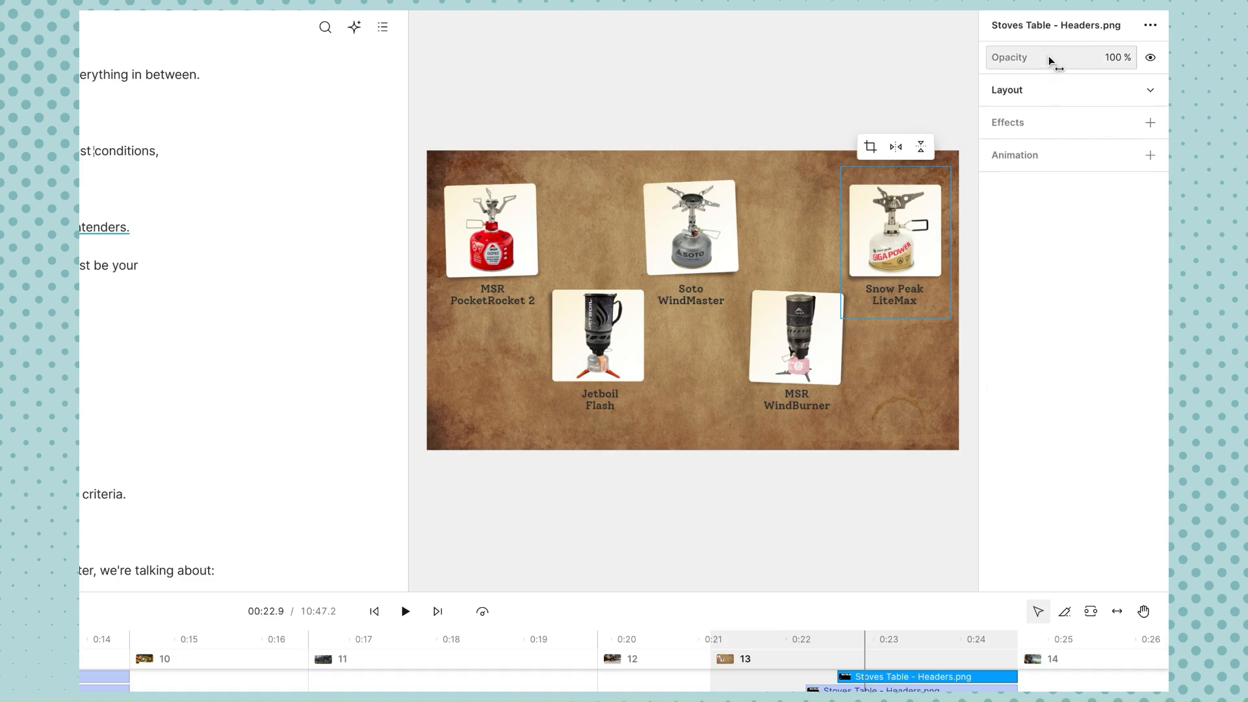
pyautogui.click(1097, 57)
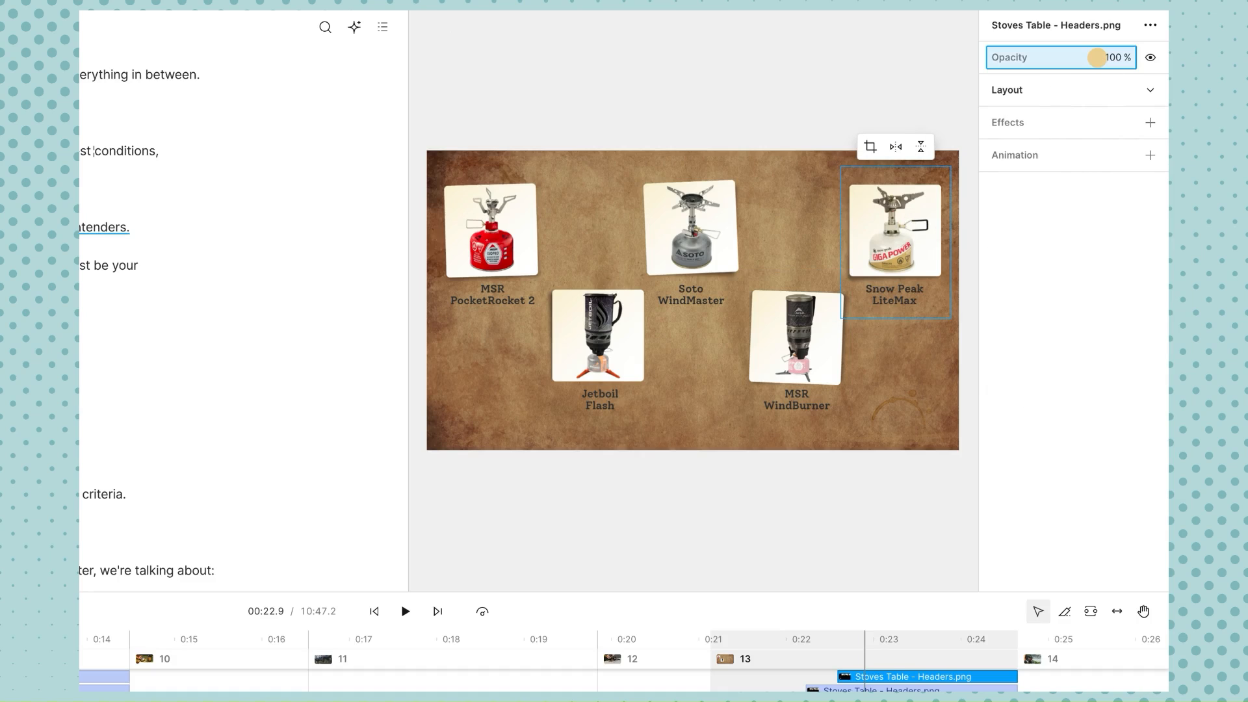
pyautogui.moveTo(1103, 58); pyautogui.dragTo(1037, 78)
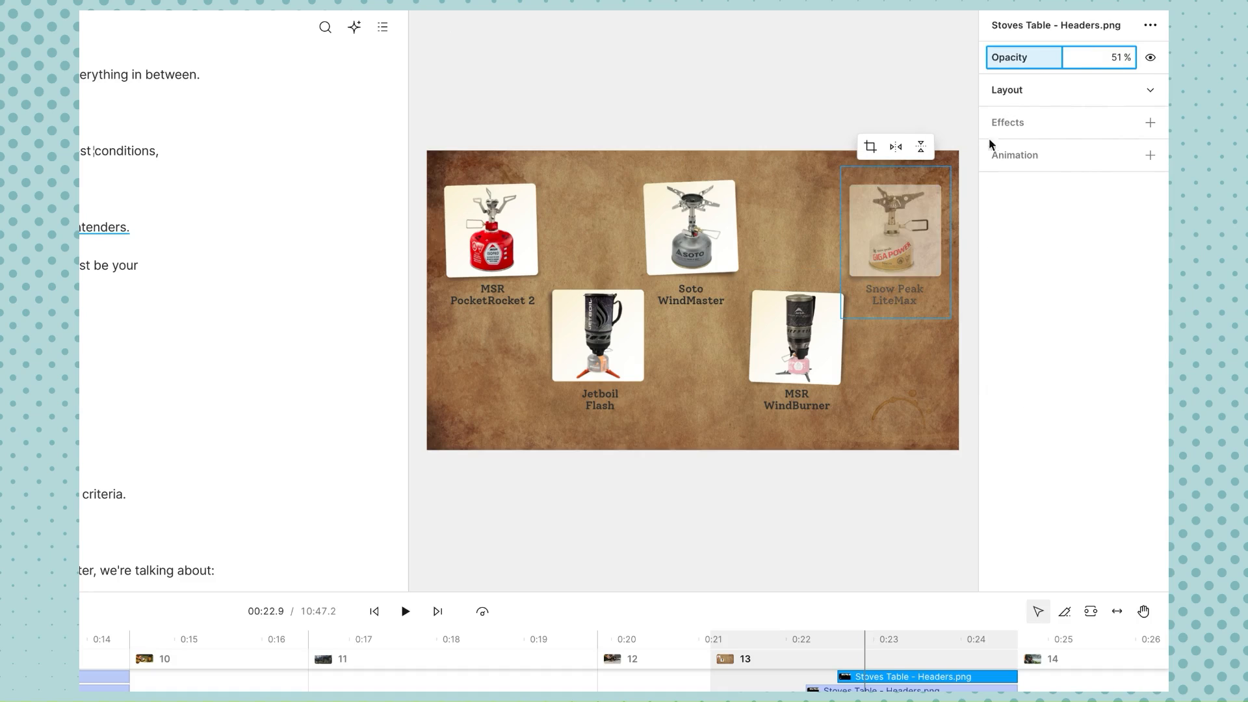
pyautogui.click(838, 94)
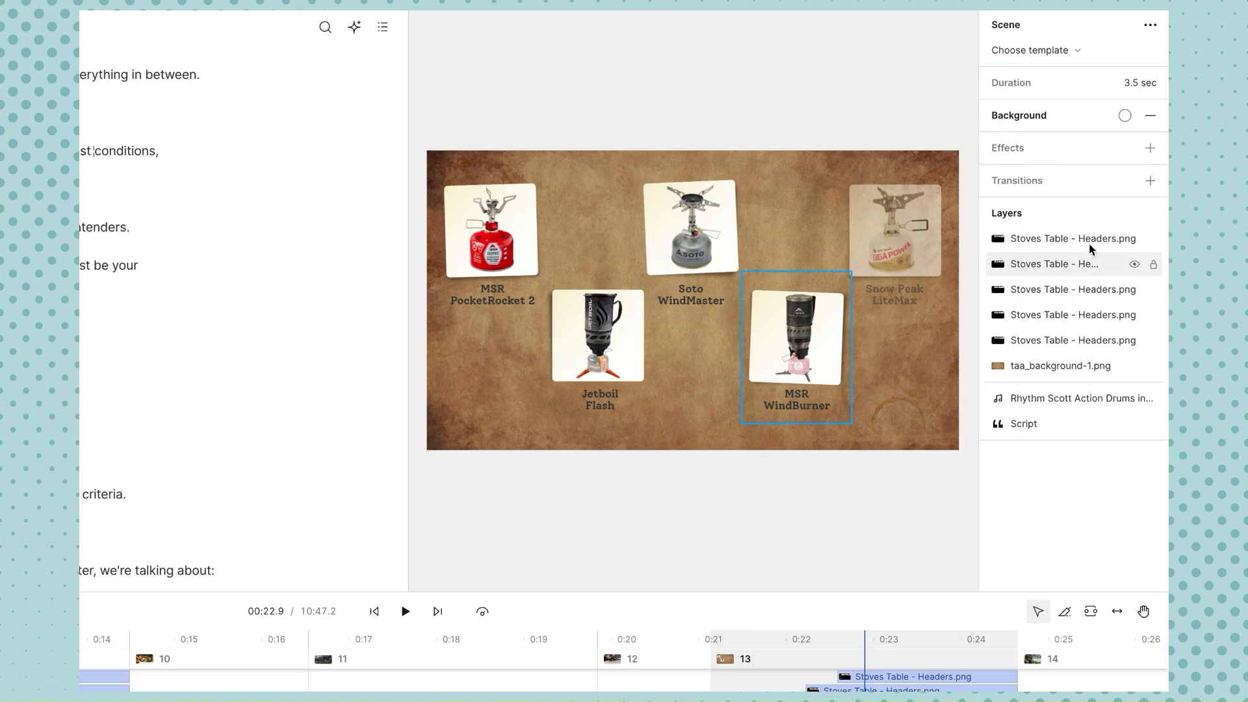
pyautogui.click(1039, 291)
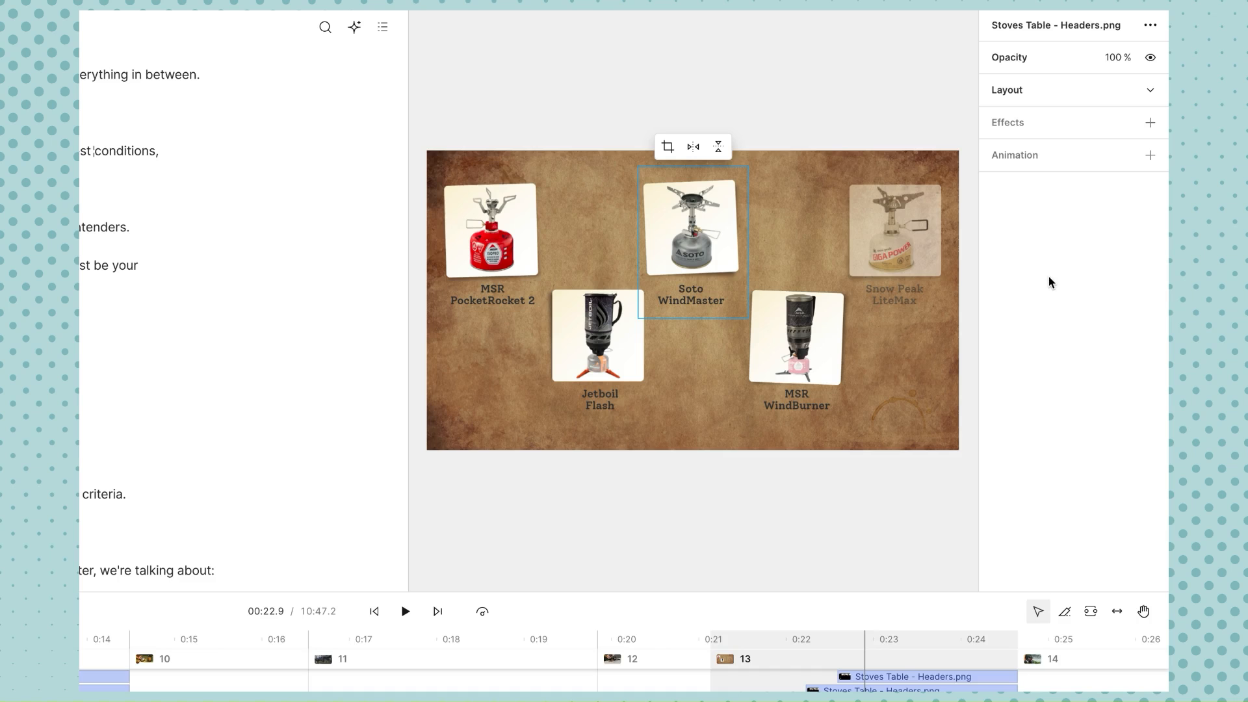